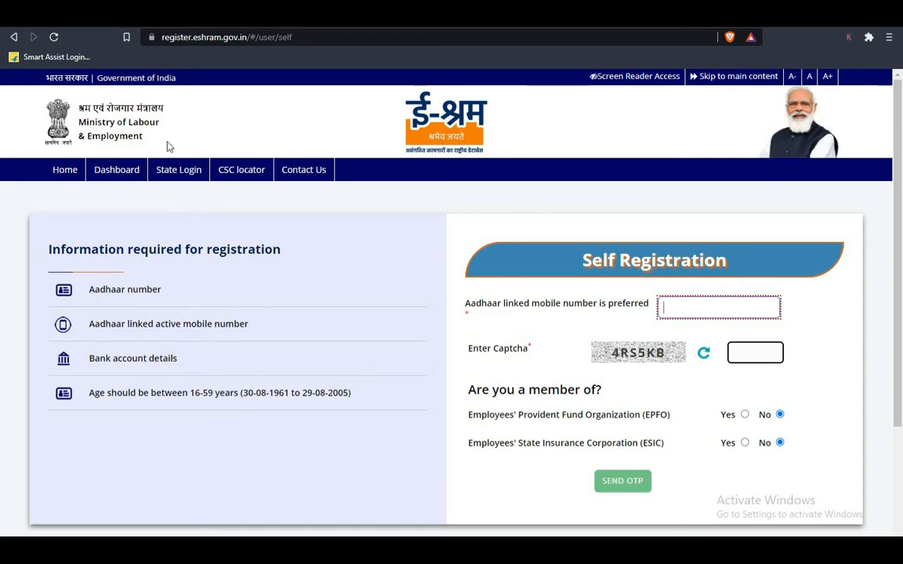
Step: In the crida.in e-Shram article, highlight the accidental insurance benefit
scroll(168, 146, down, 1)
scroll(170, 146, up, 1)
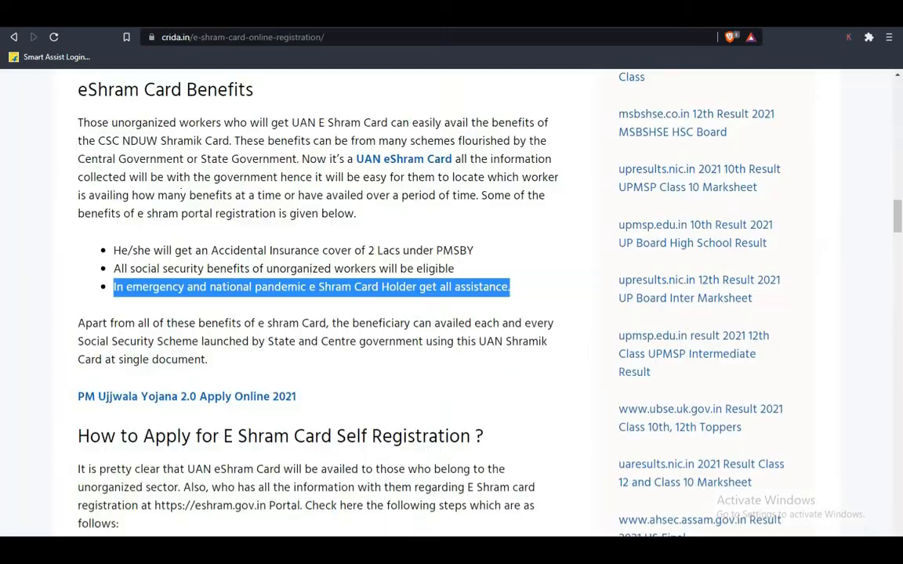
click(252, 17)
click(122, 240)
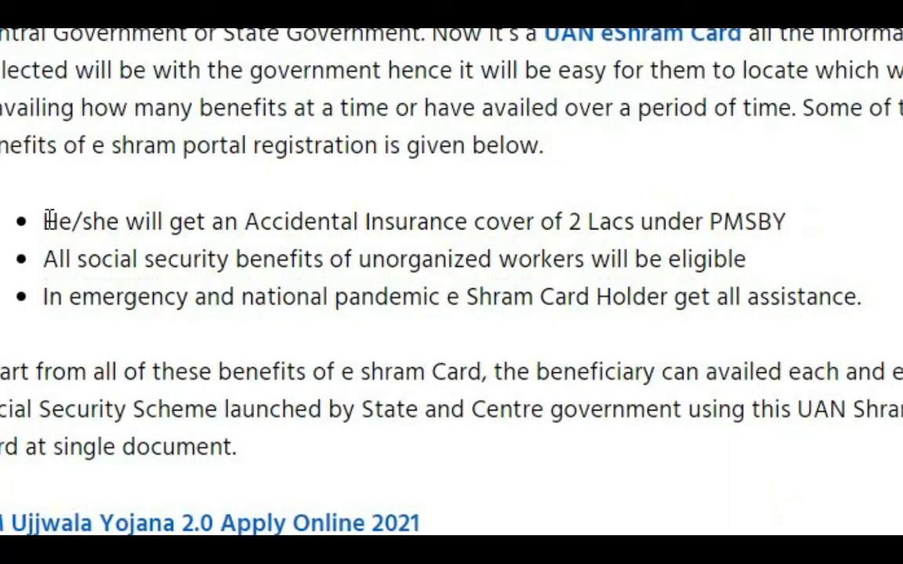
drag(117, 249, 346, 251)
drag(524, 225, 791, 228)
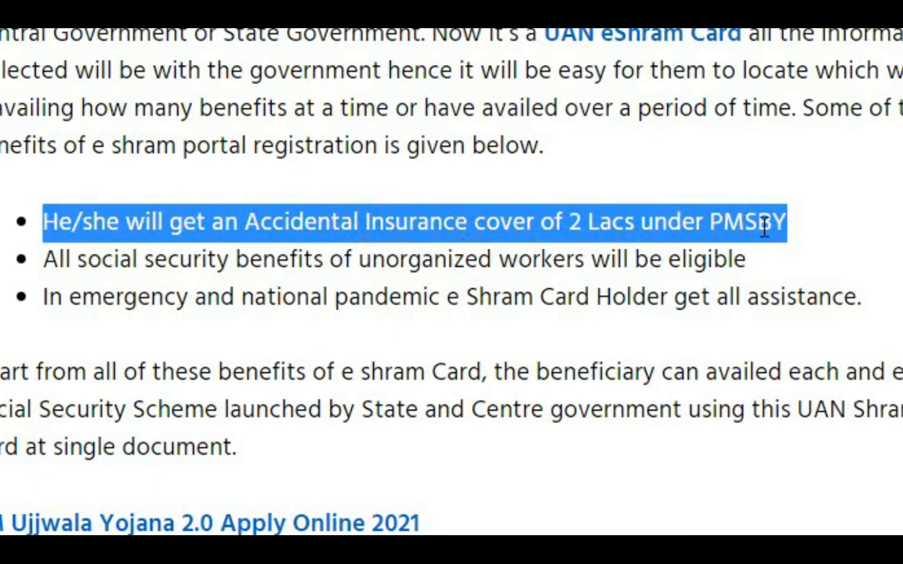
Step: Highlight the second benefit, then the emergency assistance benefit in the article
drag(136, 260, 122, 258)
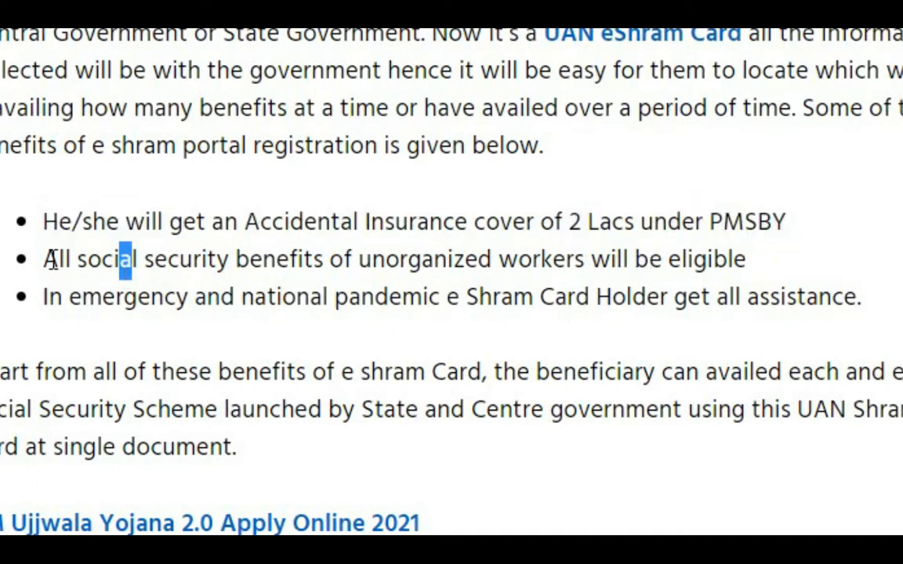
drag(44, 259, 369, 263)
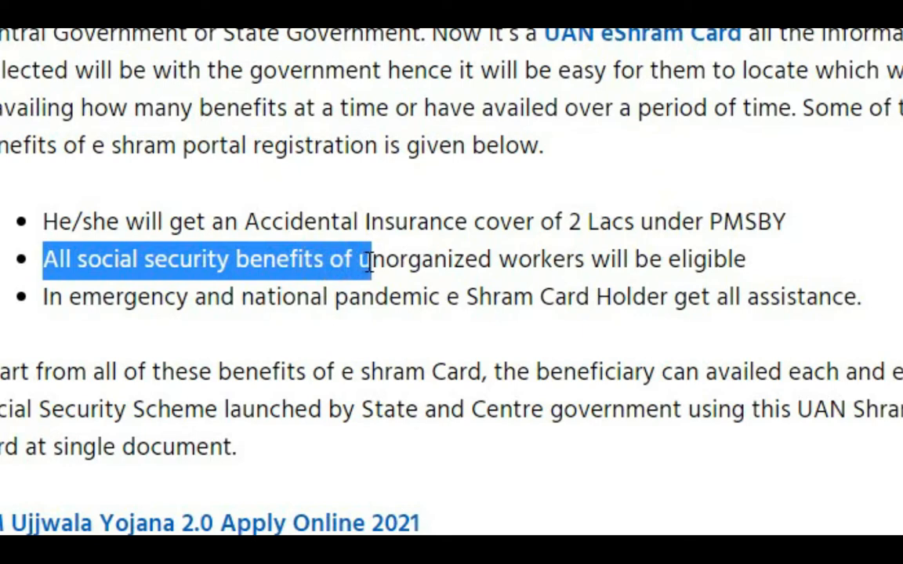
drag(368, 262, 396, 243)
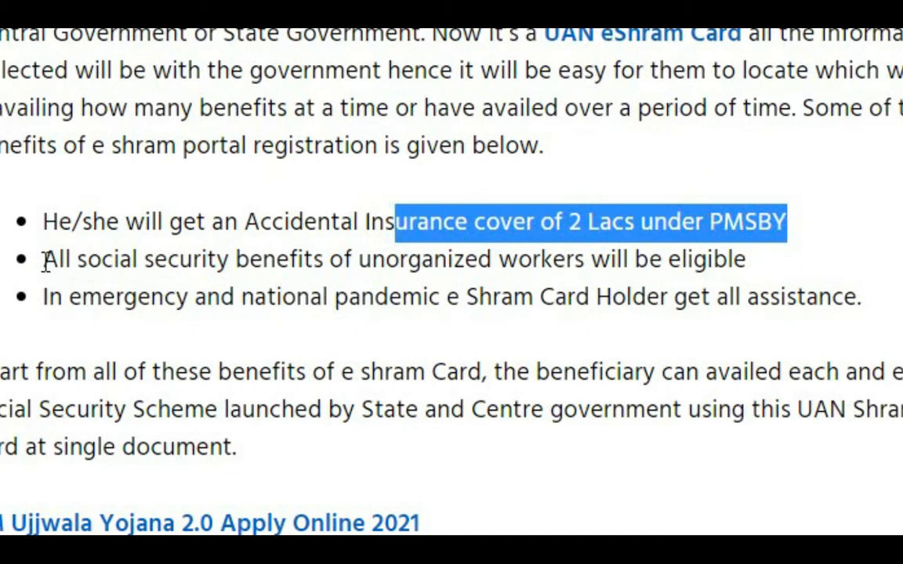
drag(46, 260, 113, 261)
click(115, 262)
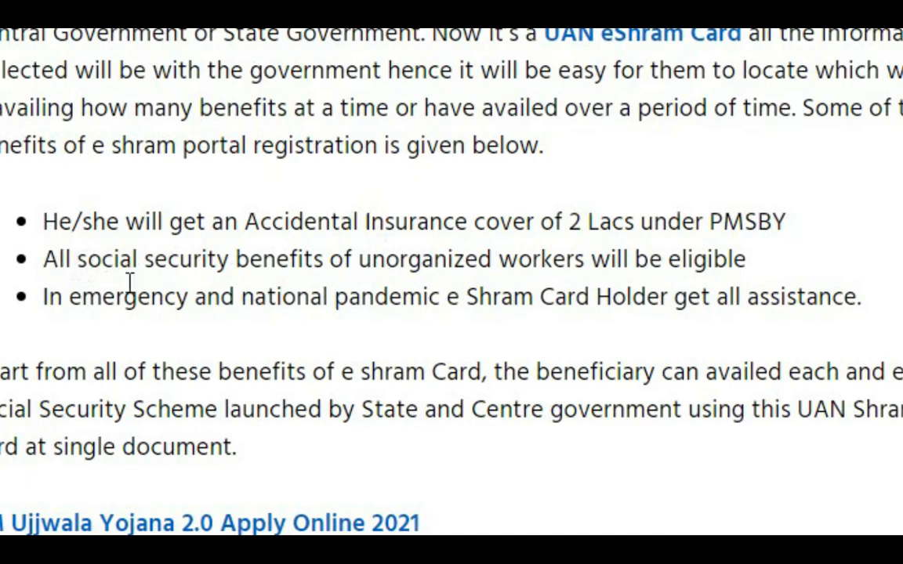
drag(44, 297, 164, 302)
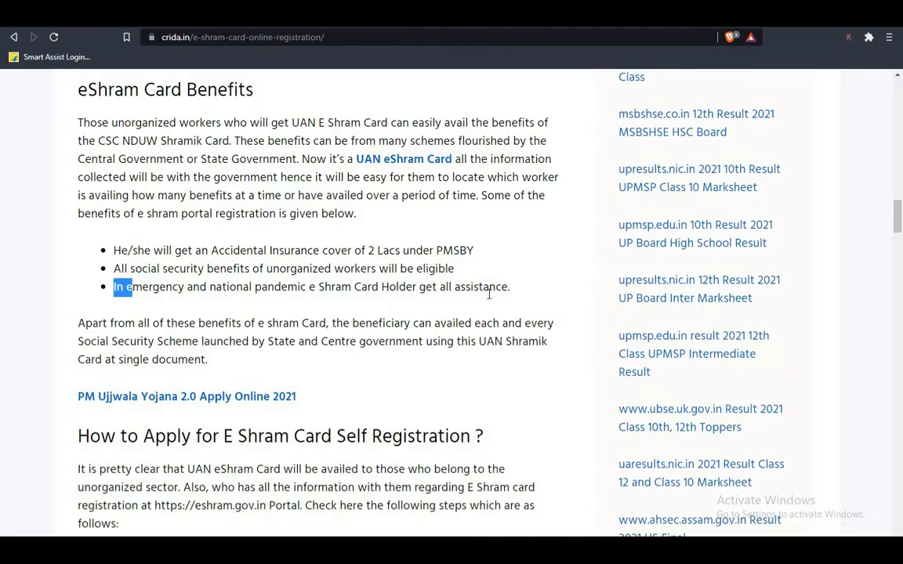
drag(510, 287, 109, 289)
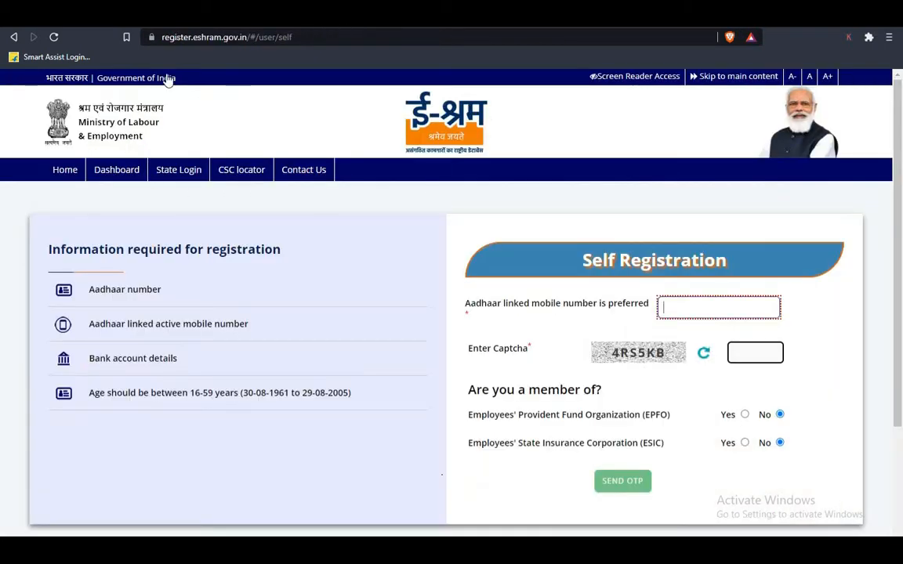
click(222, 37)
click(222, 37)
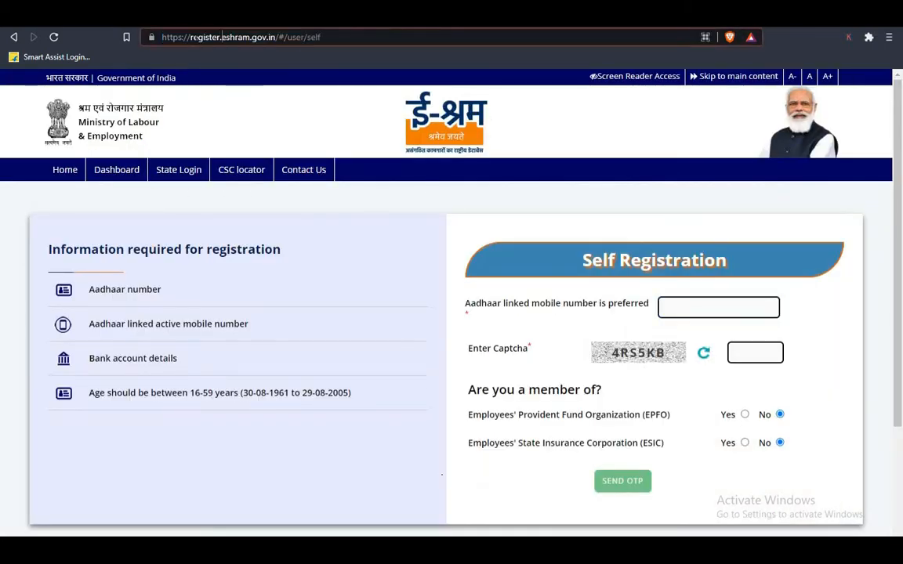
drag(229, 37, 91, 25)
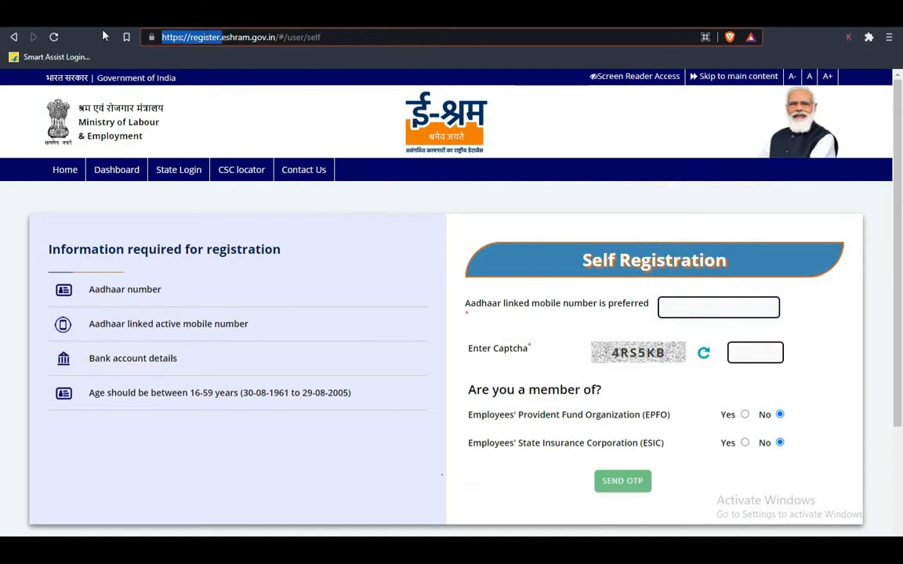
key(BackSpace)
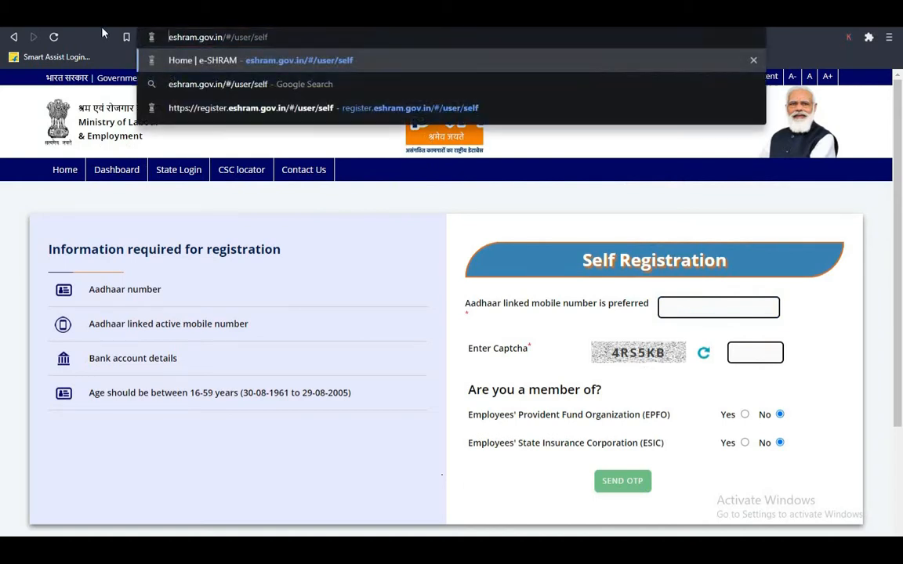
click(261, 63)
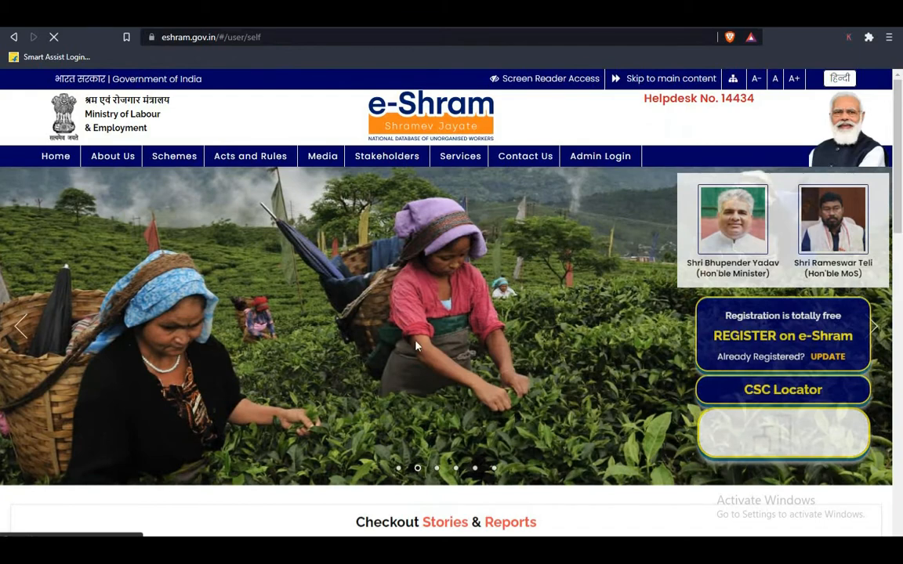
Step: Browse the banner slides forward and back: tailor, construction workers, vegetable vendor, rickshaw
click(875, 330)
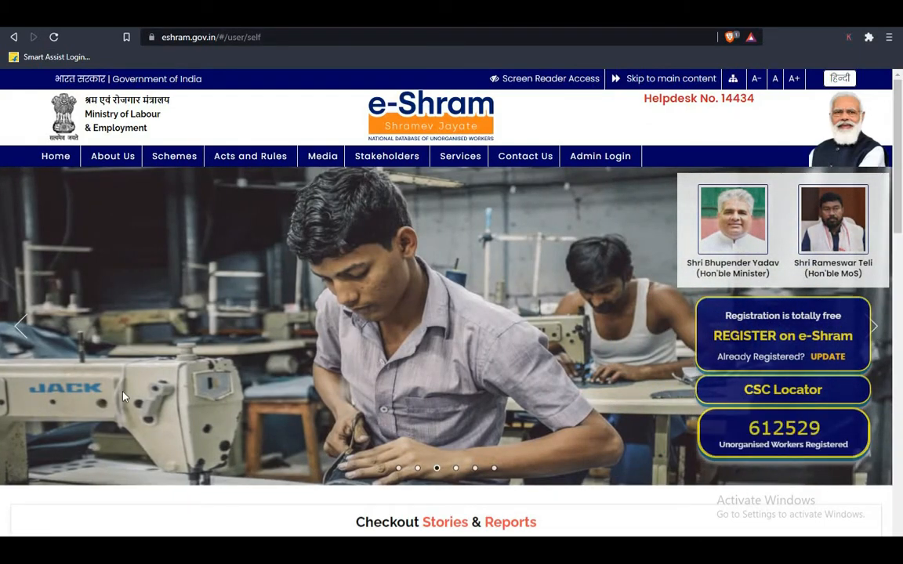
click(875, 329)
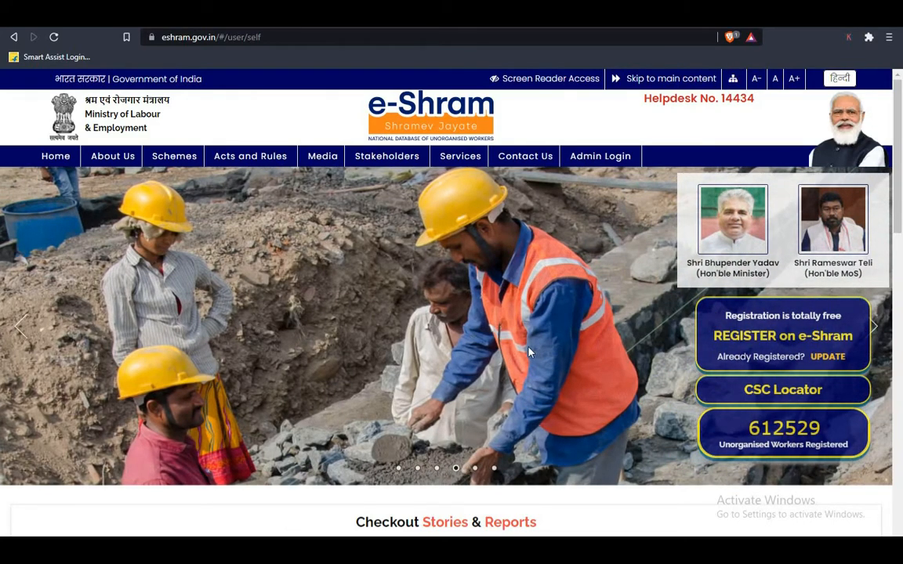
click(876, 339)
click(876, 339)
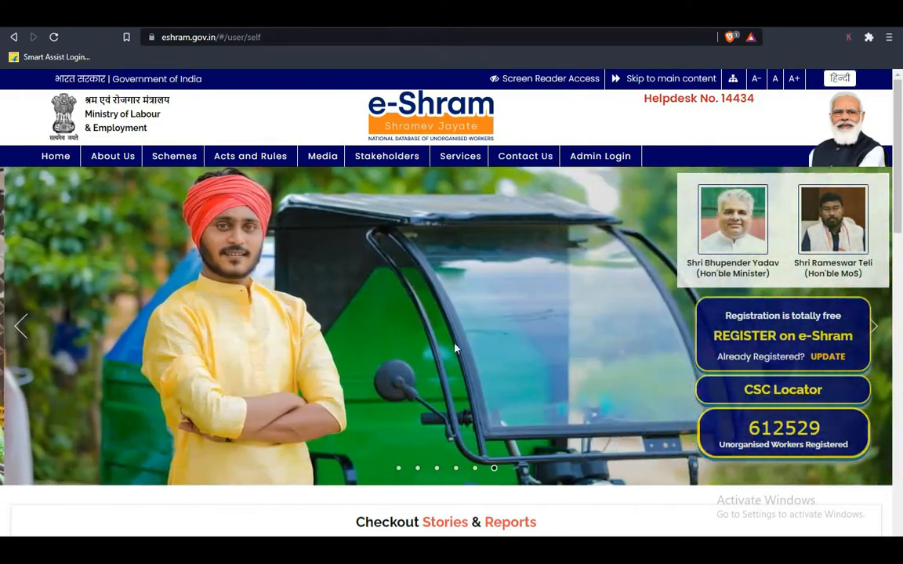
click(22, 328)
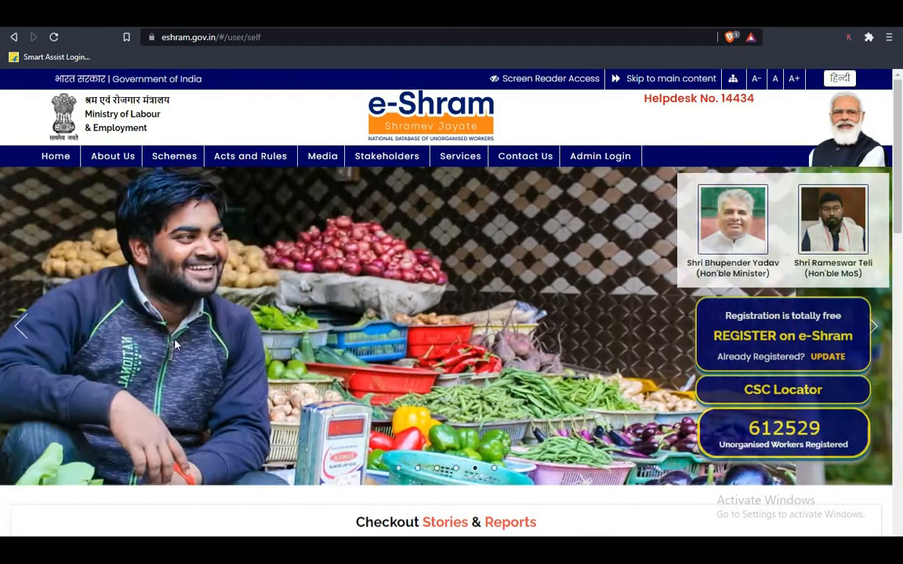
click(884, 332)
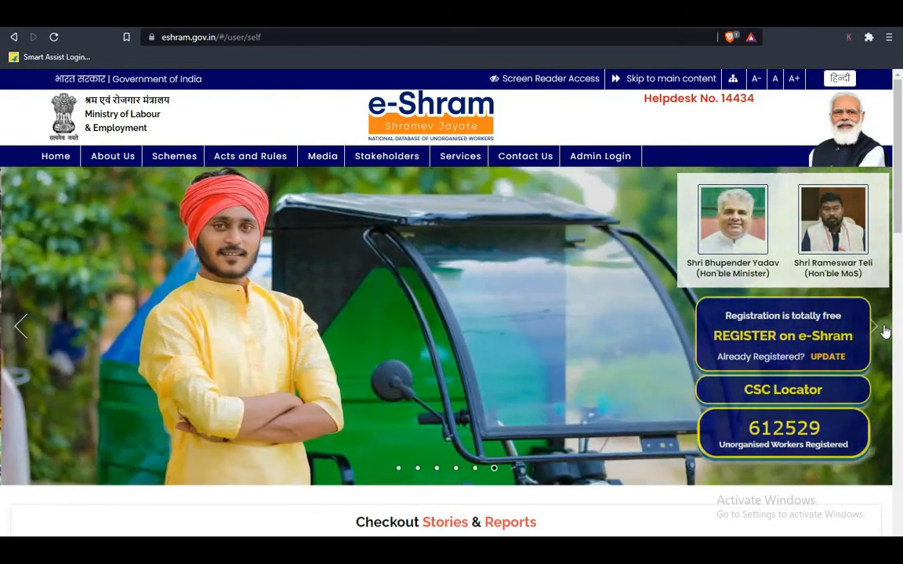
click(883, 331)
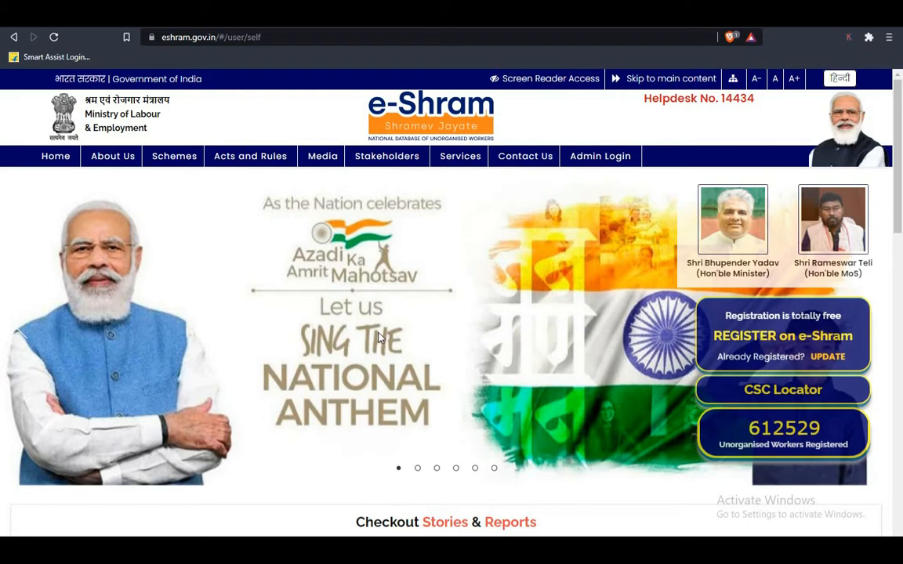
click(22, 331)
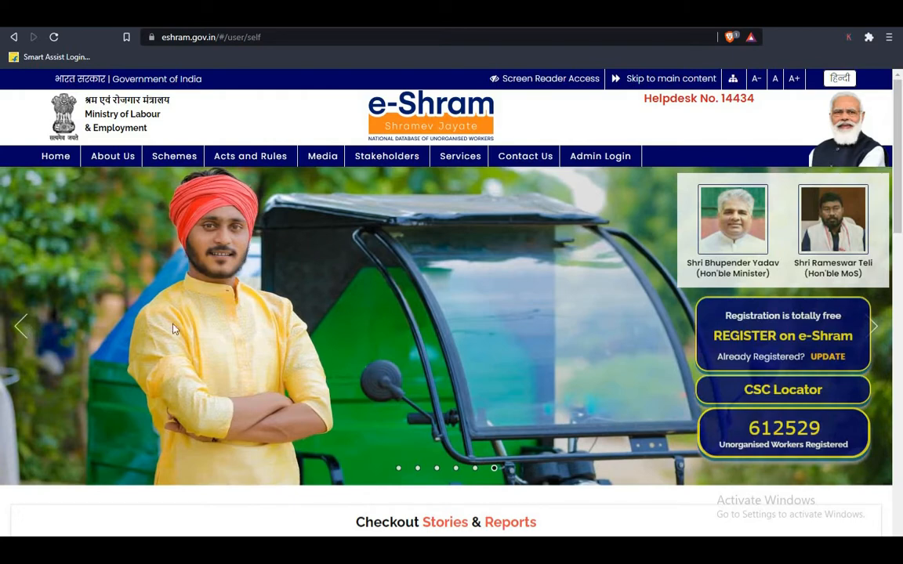
click(25, 337)
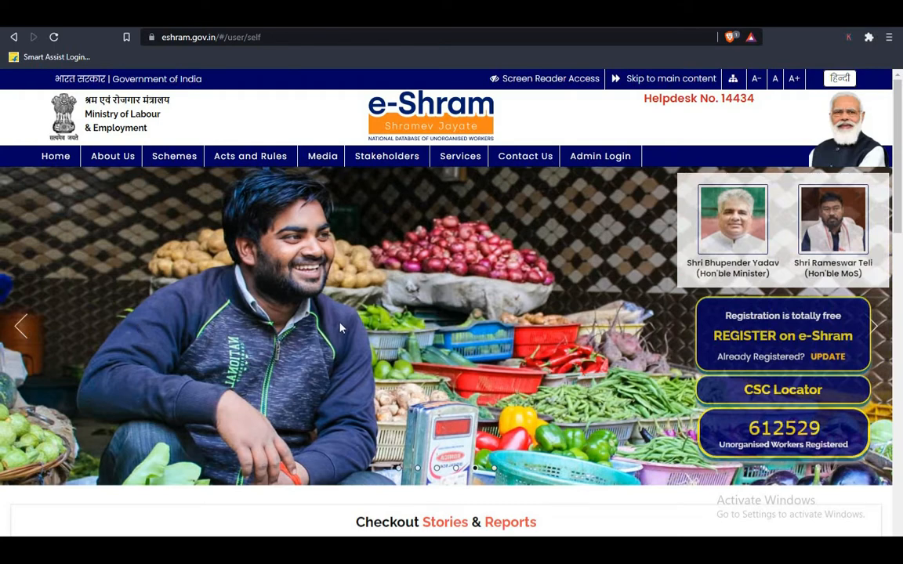
click(22, 326)
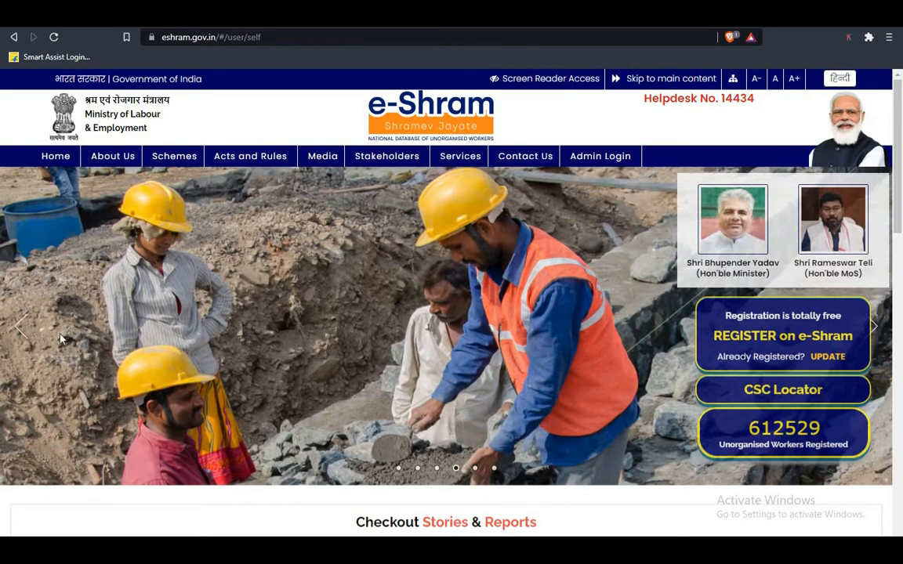
click(24, 328)
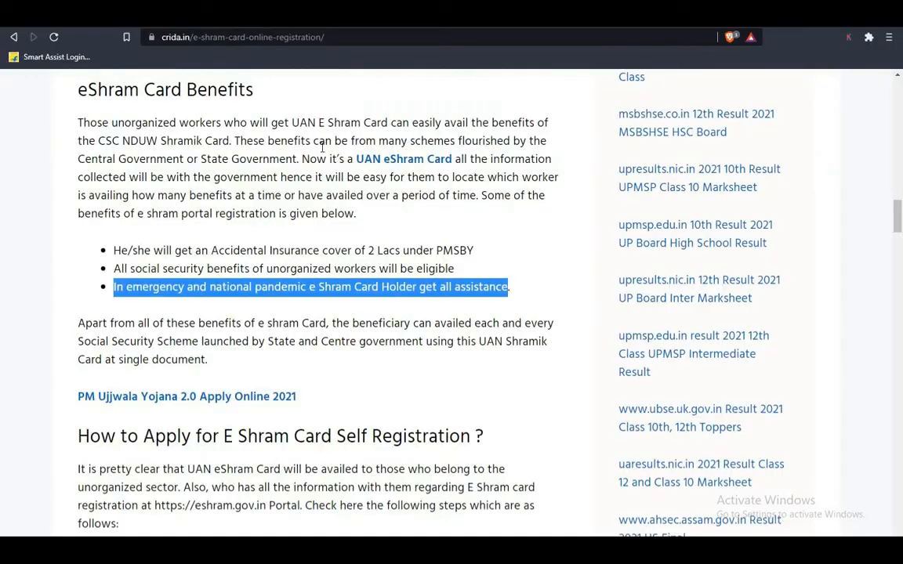
Step: Re-highlight 'all assistance' in the third eShram Card benefit of the crida.in article
click(205, 268)
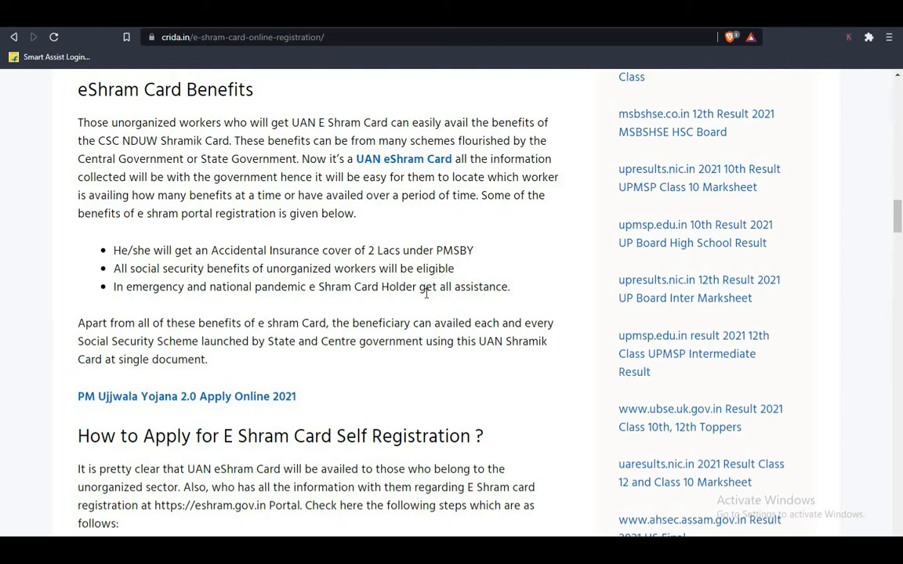
drag(507, 289, 116, 288)
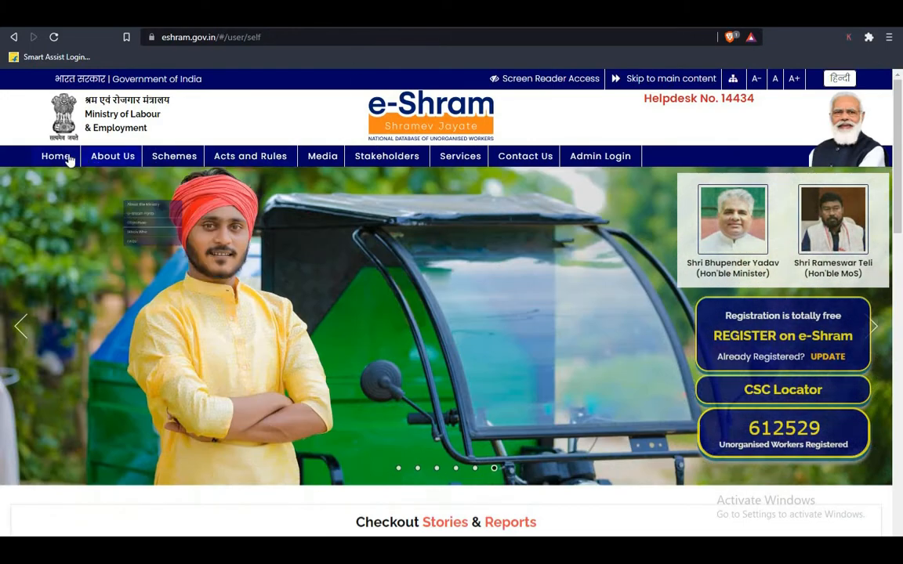
Step: Open About Us > e-Shram Portal to read the portal's description
click(112, 157)
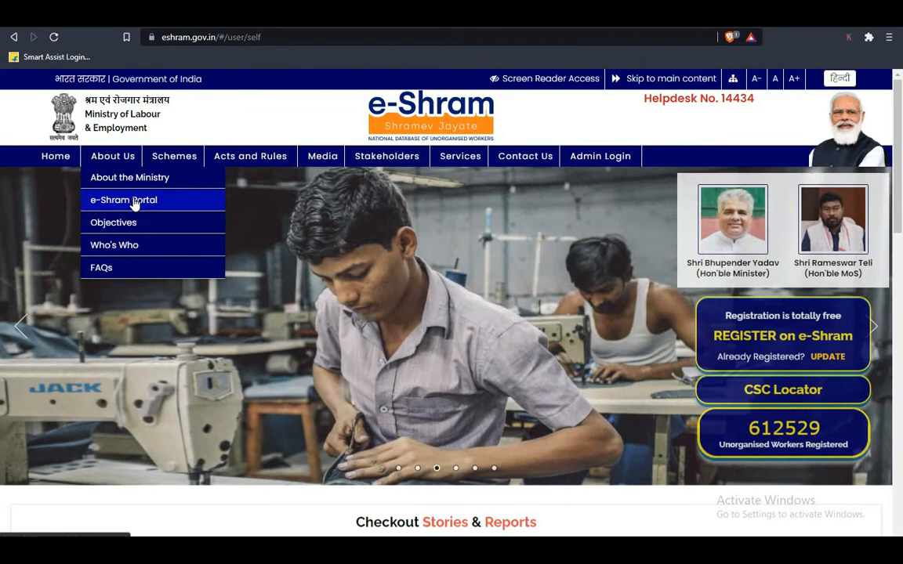
click(135, 202)
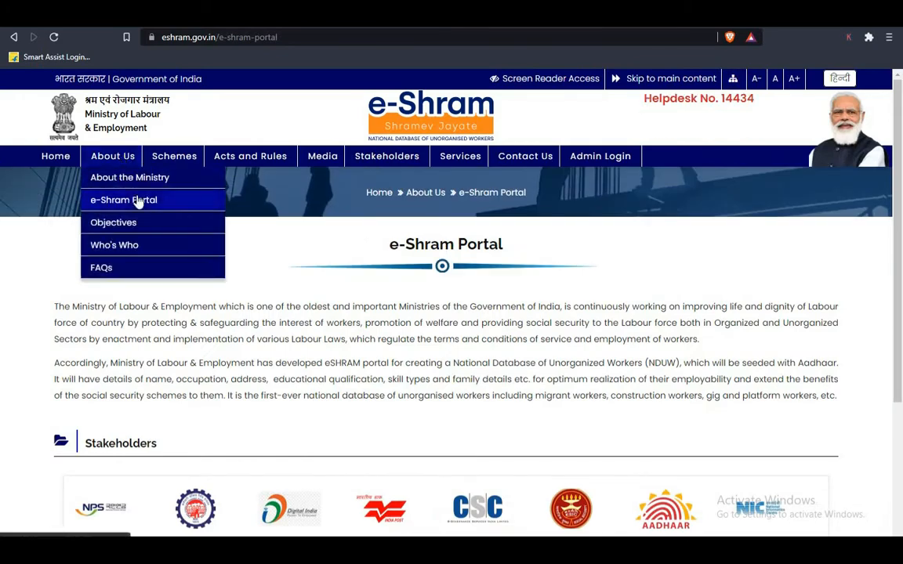
mouse_move(176, 161)
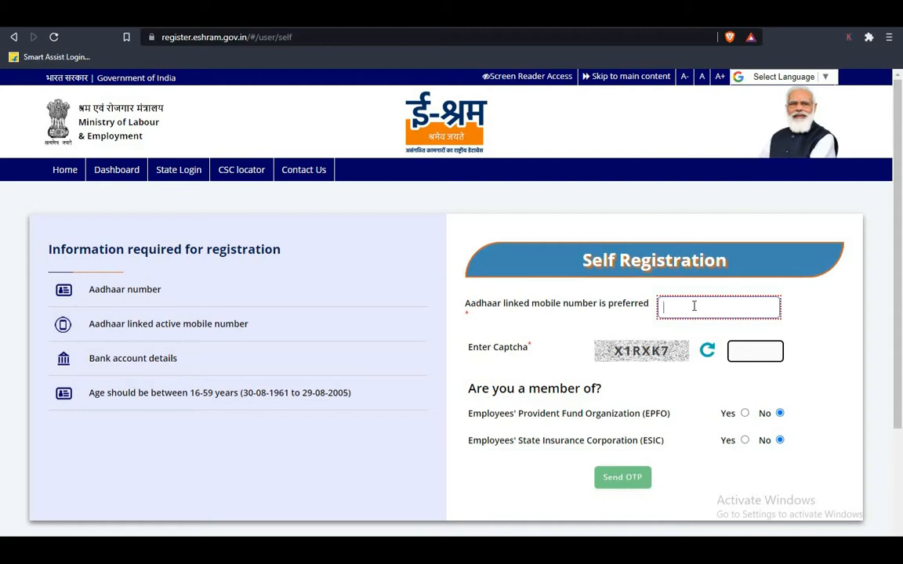
Step: Enter the Aadhaar-linked mobile number and captcha X1RXK7, then request the OTP
text(8)
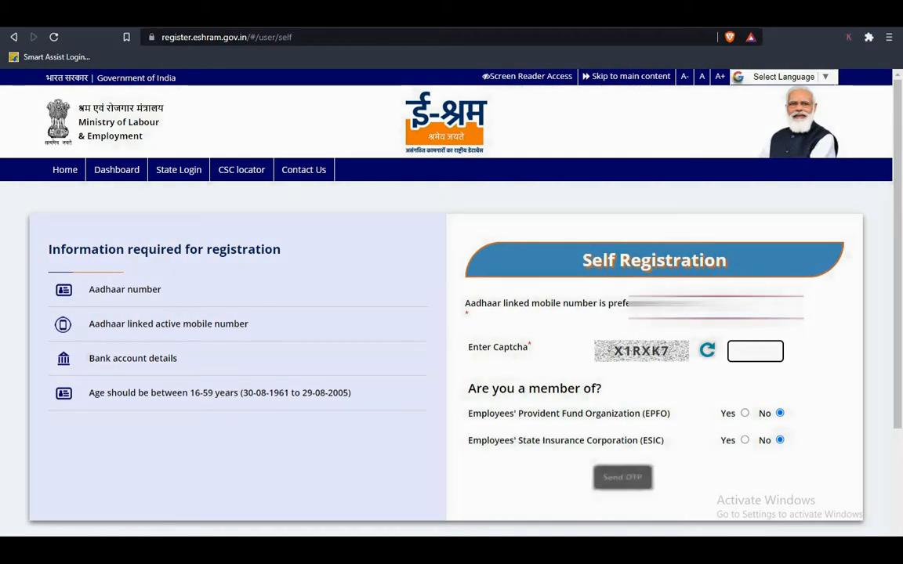
click(748, 354)
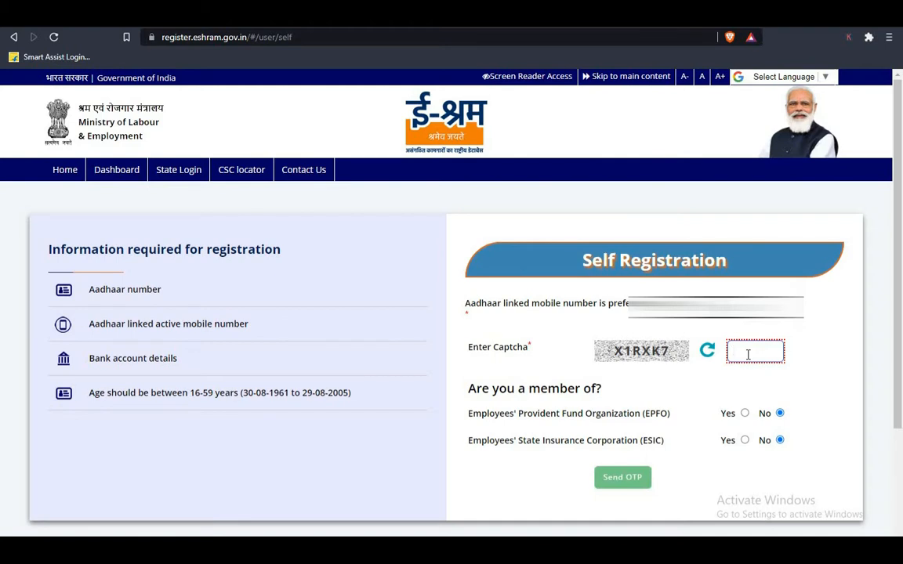
text(X1RXK7)
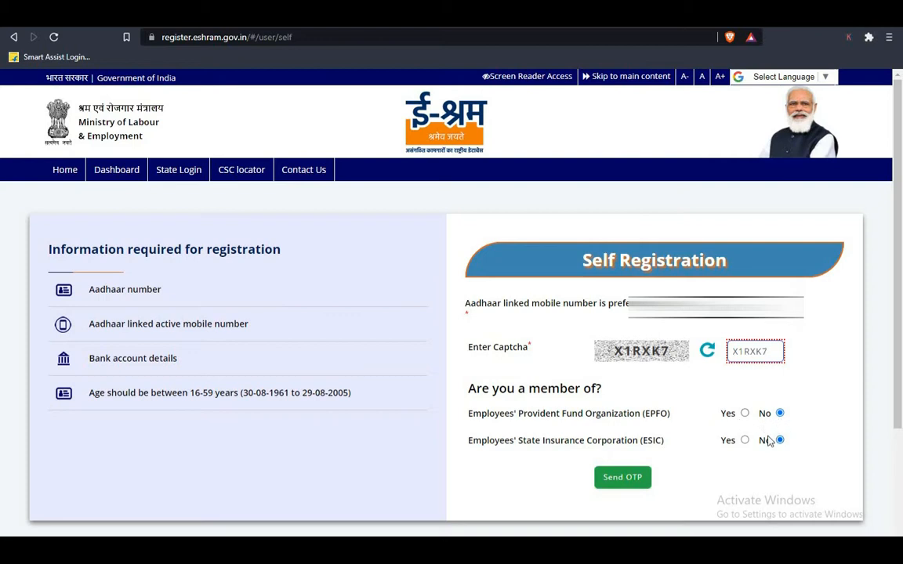
click(643, 477)
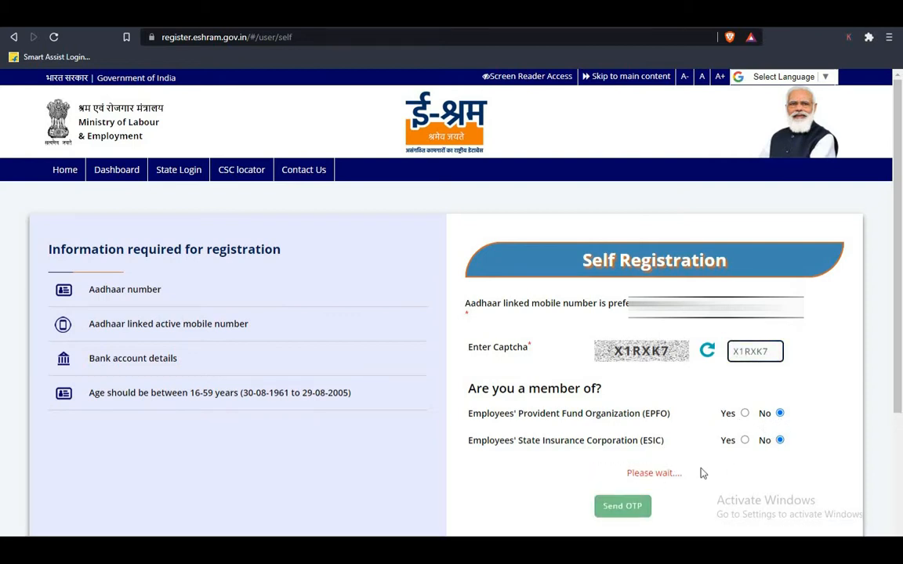
Step: Verify the mobile number with the received OTP and start entering the Aadhaar number
scroll(690, 455, down, 1)
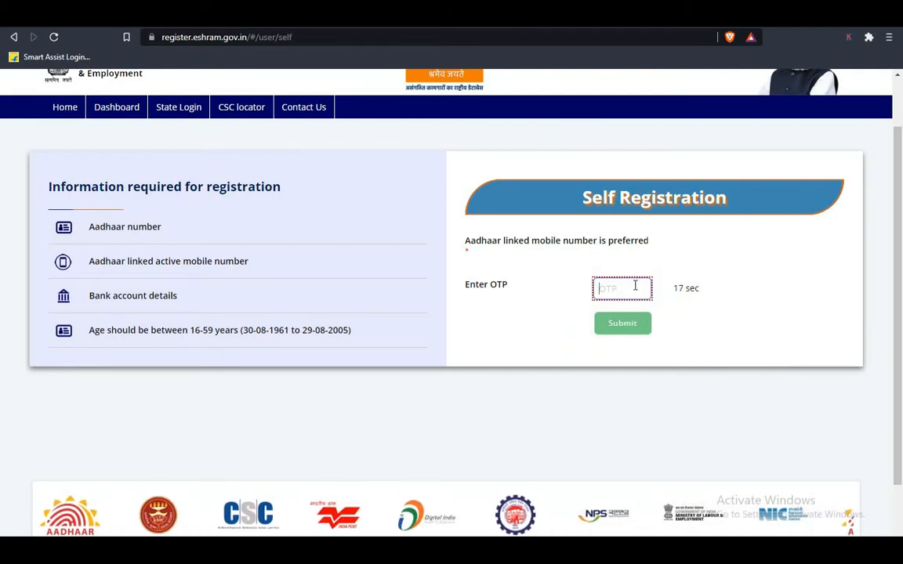
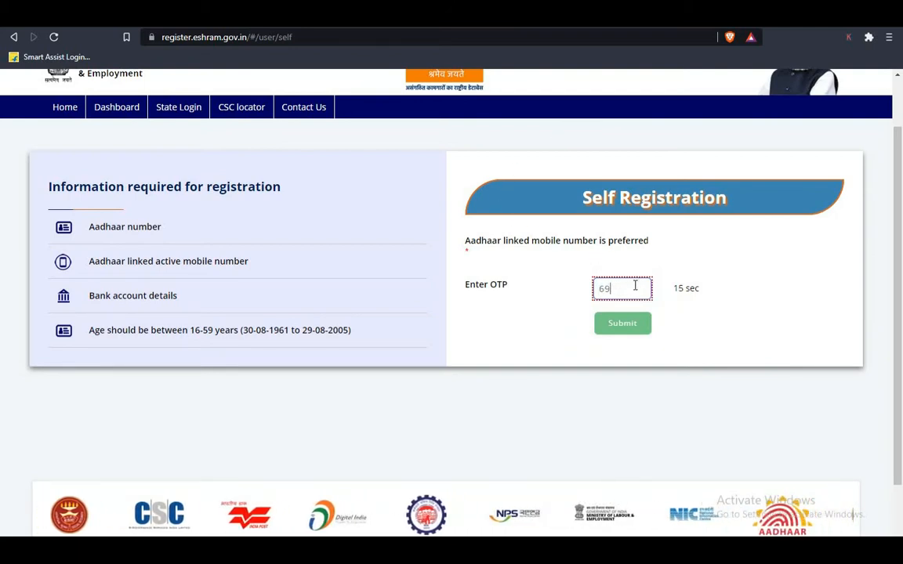
click(626, 323)
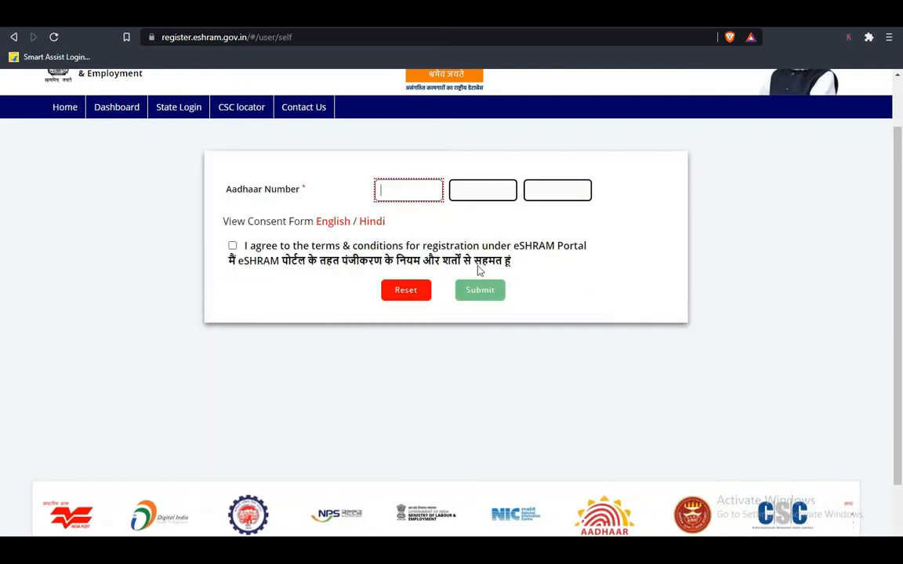
scroll(439, 249, up, 1)
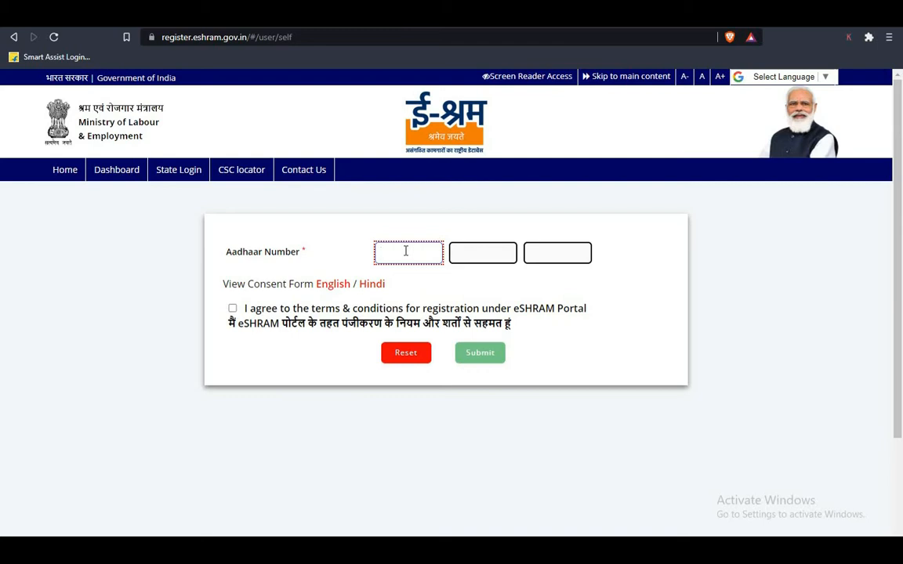
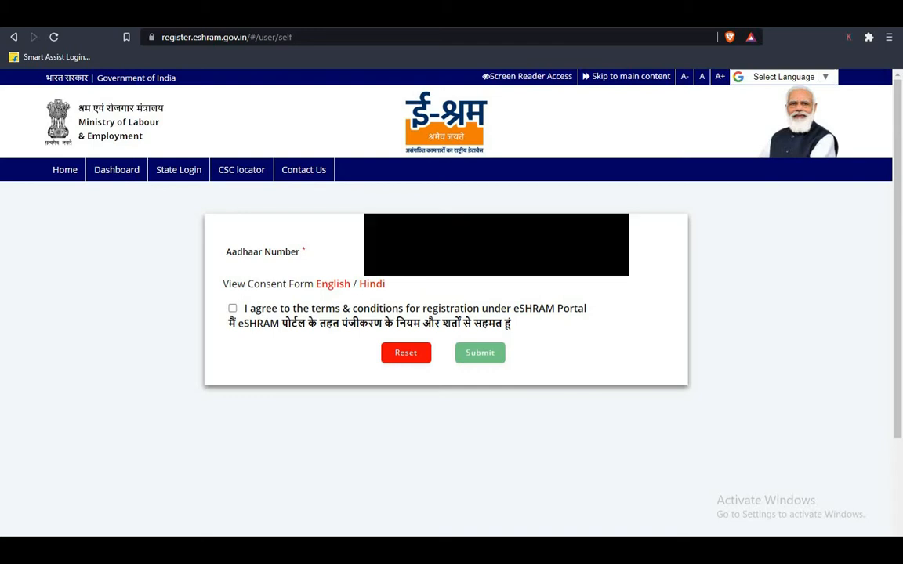
Step: Agree to the terms and conditions and submit the Aadhaar number for OTP verification
click(233, 308)
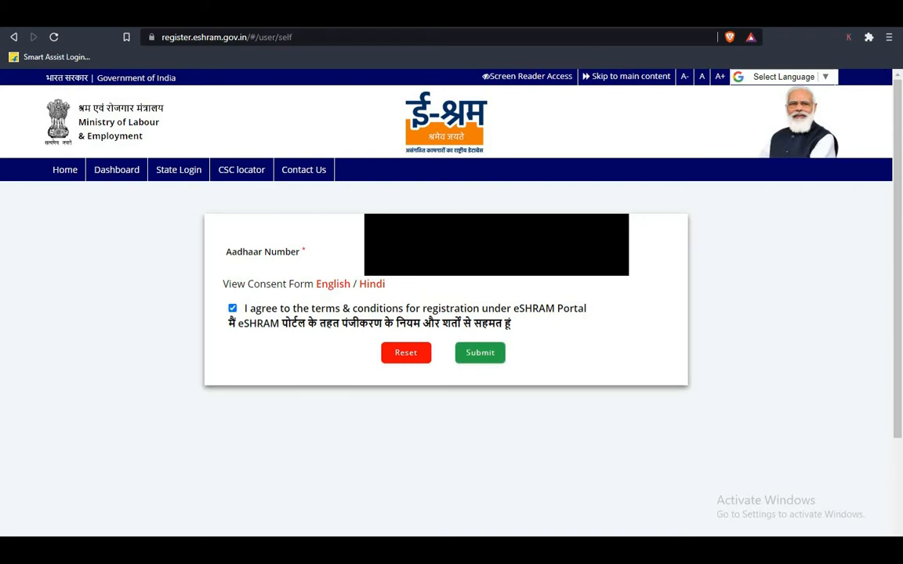
click(232, 309)
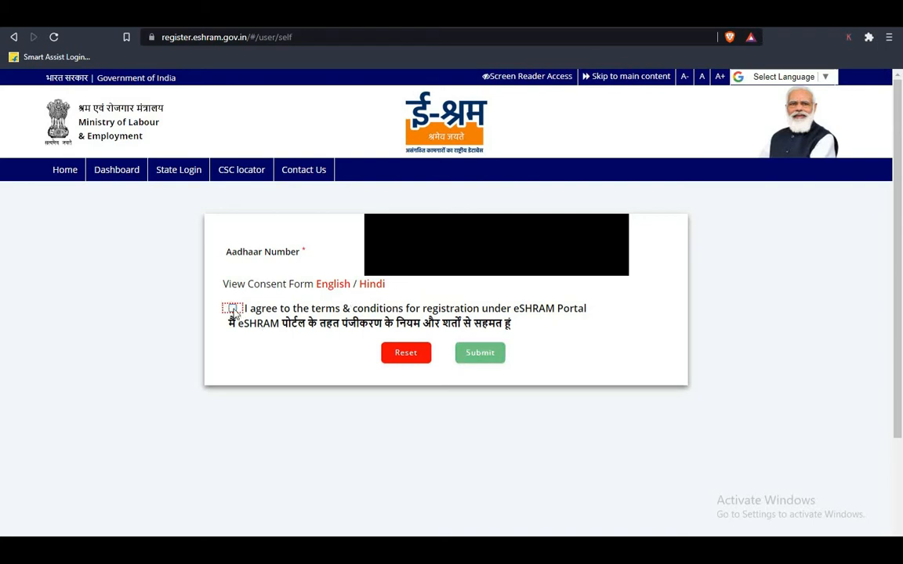
click(232, 308)
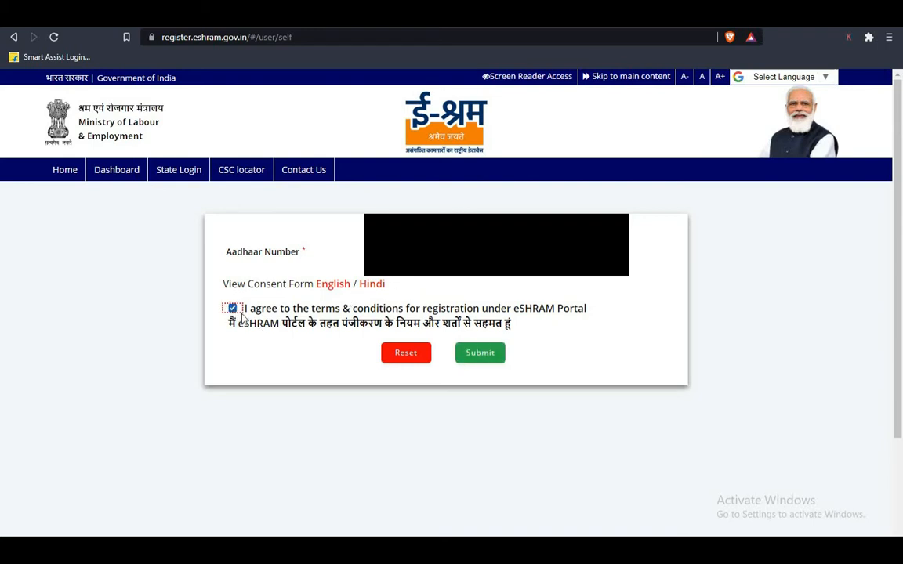
click(480, 353)
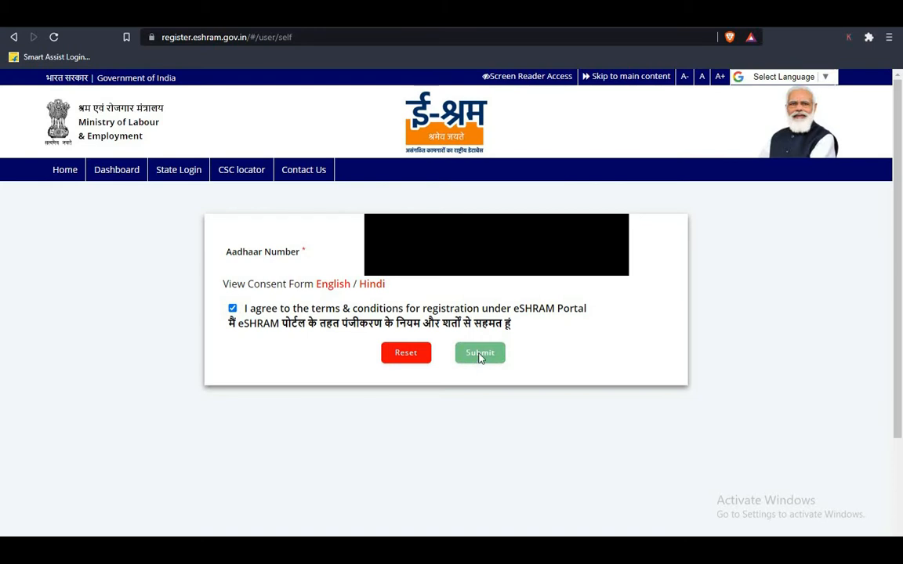
click(371, 401)
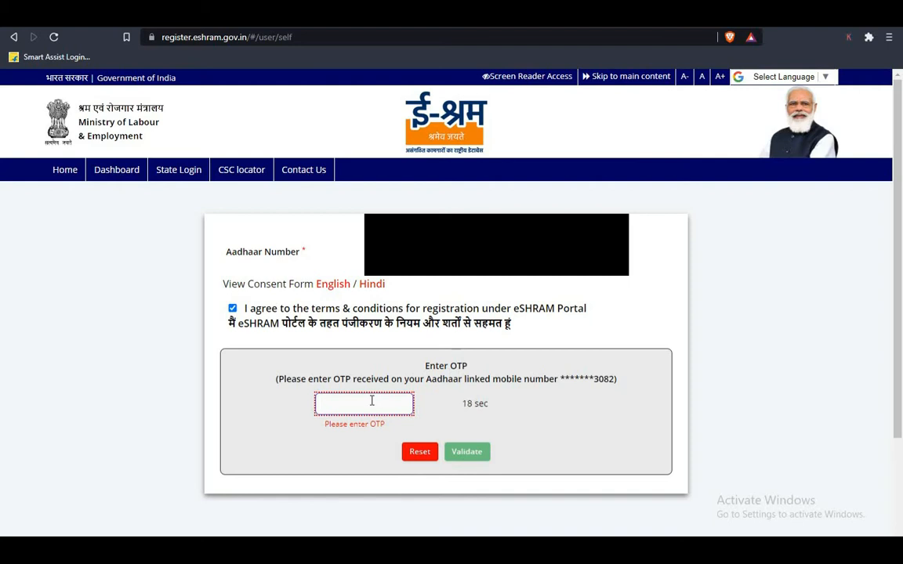
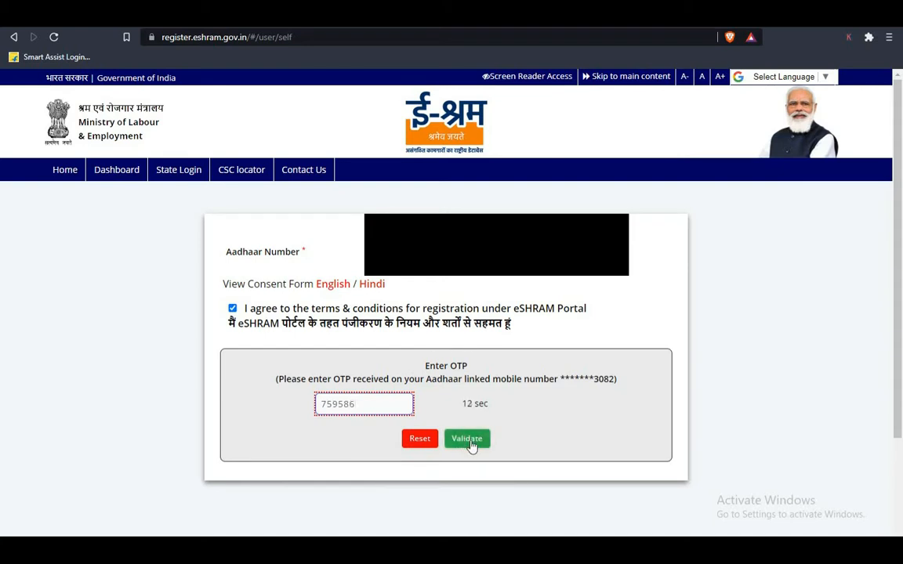
Step: Fill in the six-digit Aadhaar OTP from the phone and validate it
click(470, 443)
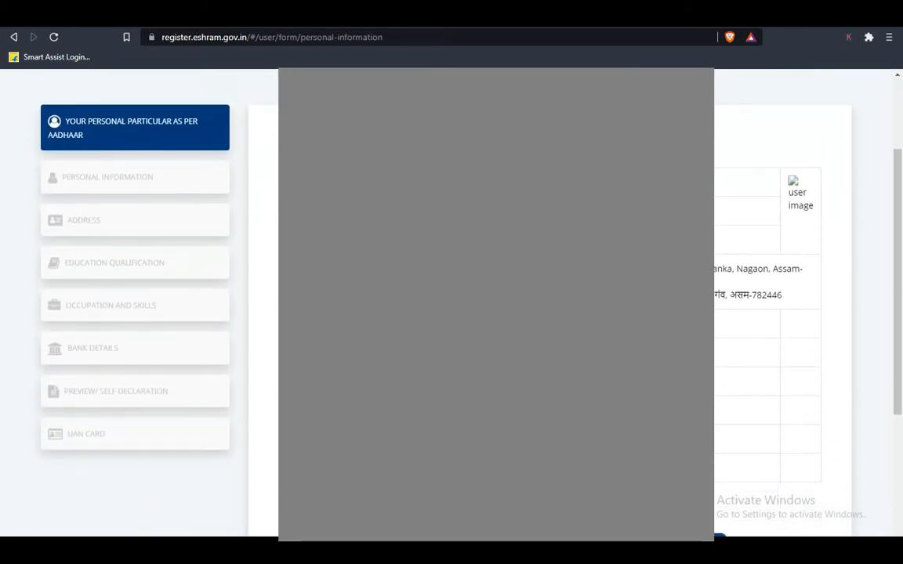
Step: Review the Aadhaar-fetched particulars and photo, then continue to the other registration details
scroll(729, 313, down, 1)
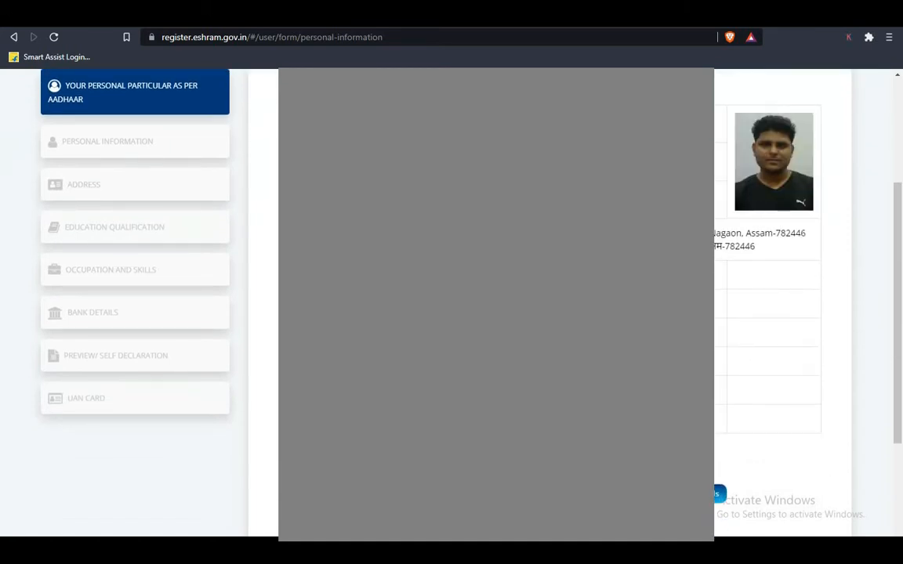
scroll(729, 314, up, 1)
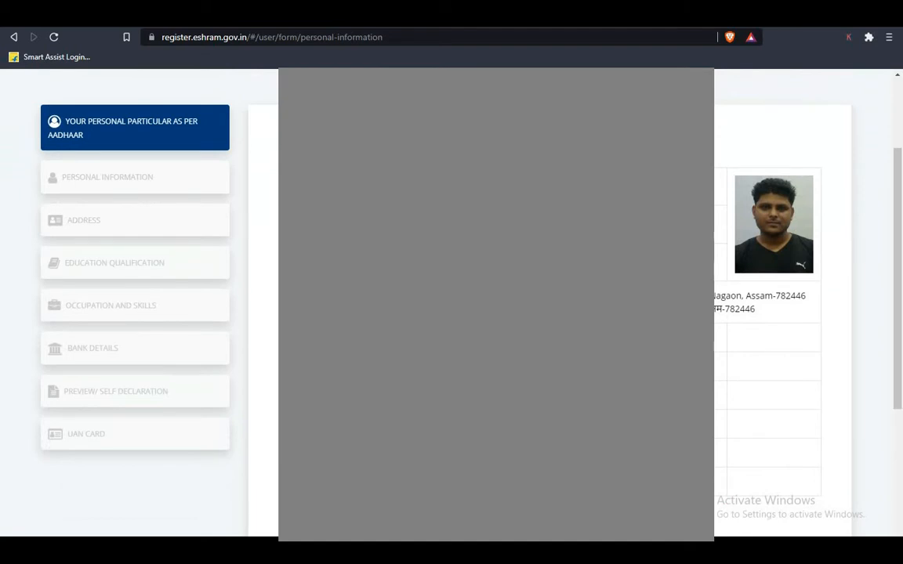
scroll(769, 314, down, 2)
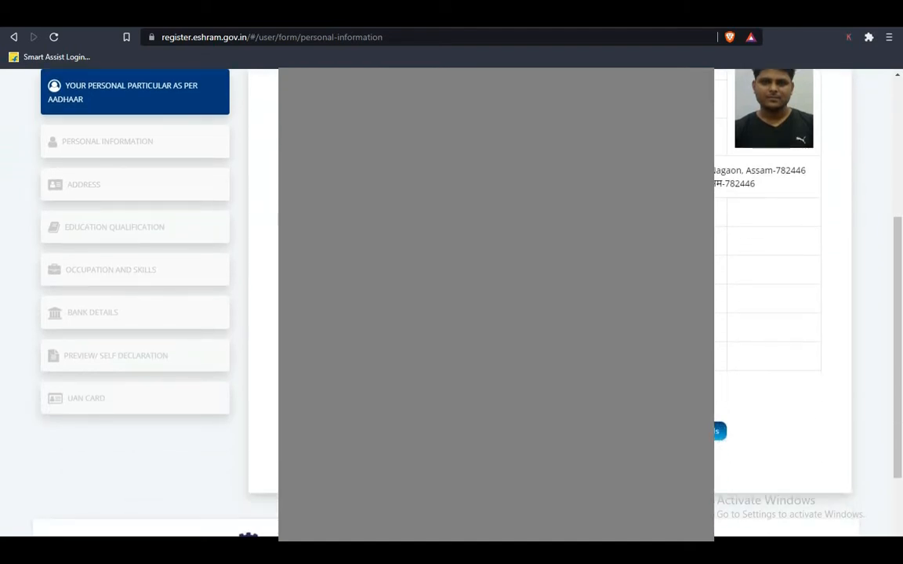
scroll(768, 314, up, 1)
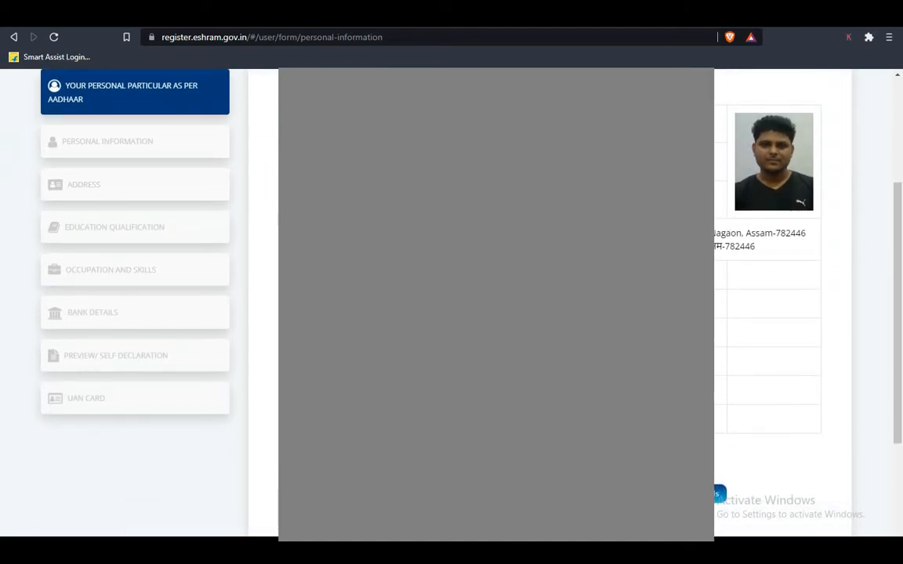
scroll(769, 314, up, 3)
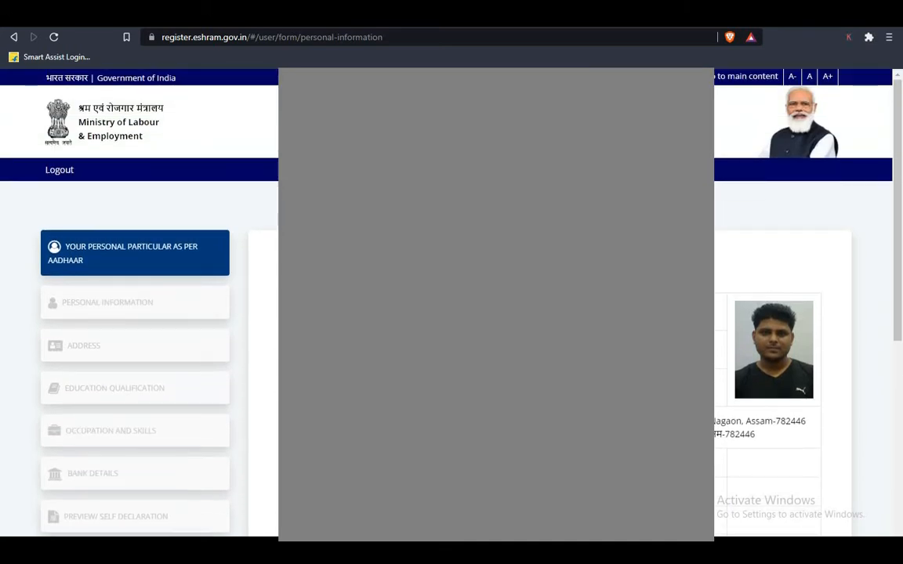
scroll(768, 314, down, 1)
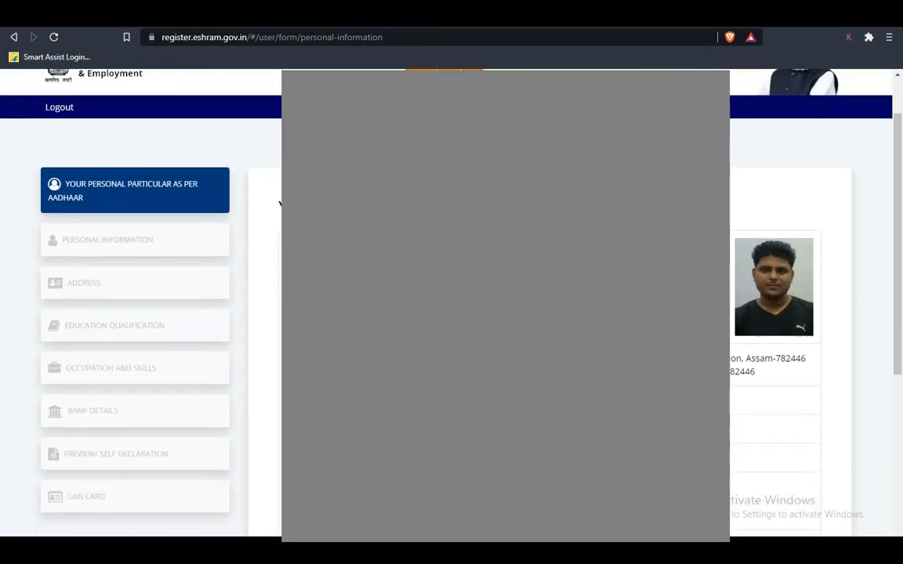
scroll(784, 314, down, 2)
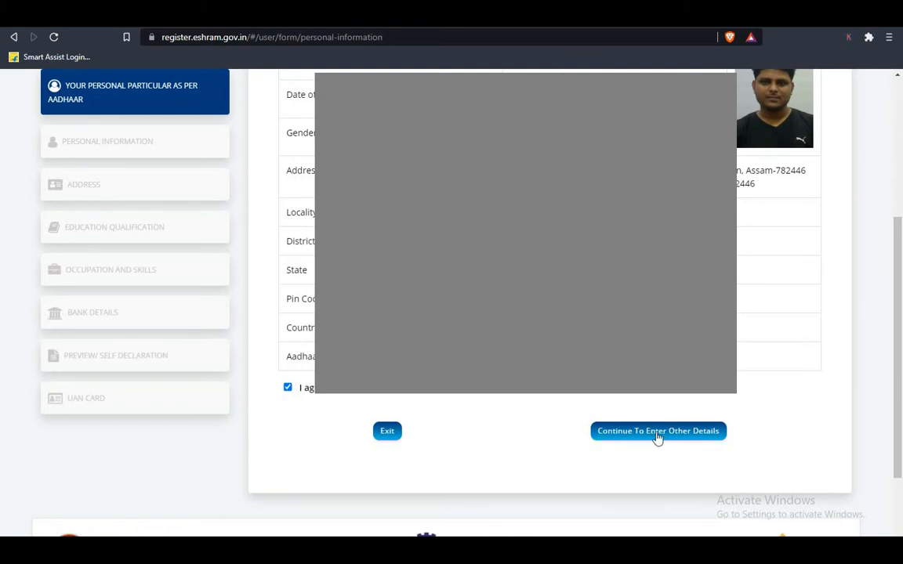
click(683, 438)
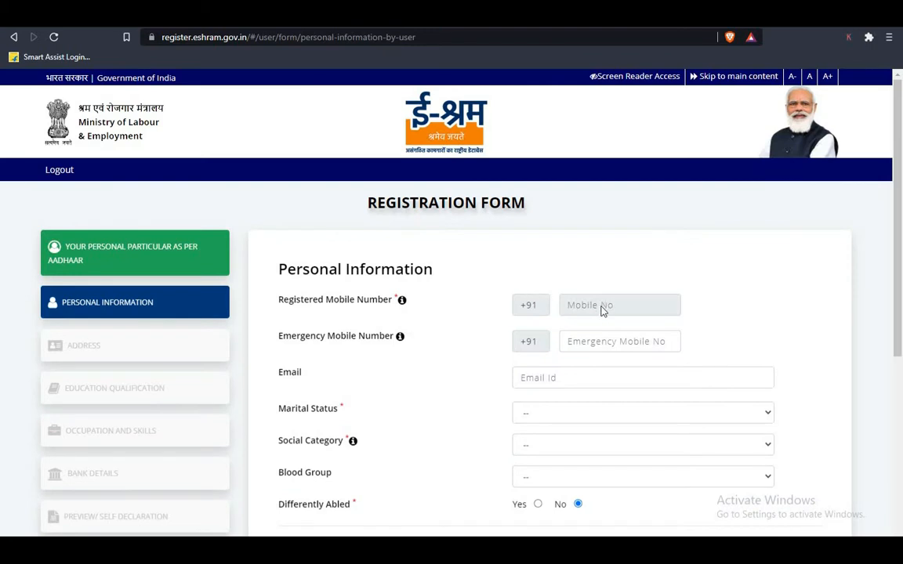
Step: Fill the Email from the saved suggestion and choose the second Marital Status option
scroll(606, 309, down, 2)
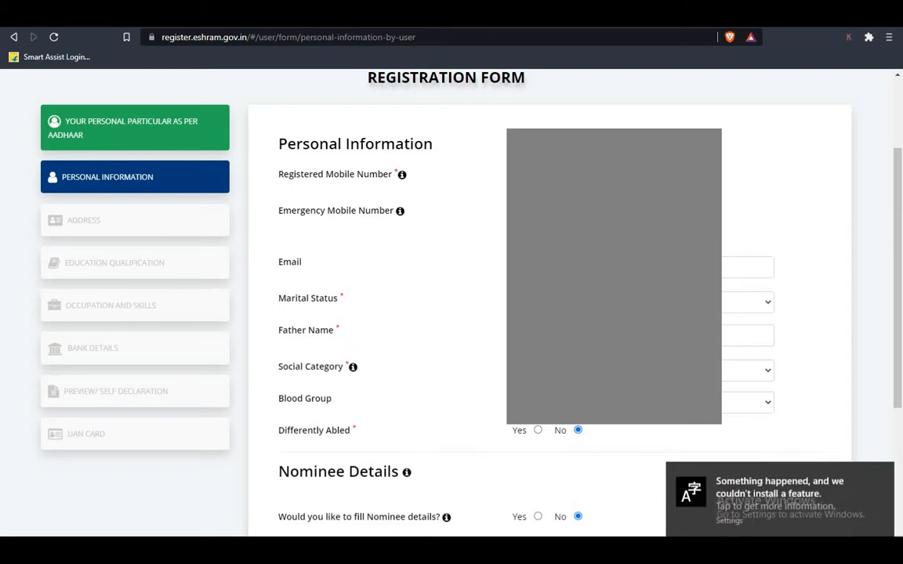
click(737, 252)
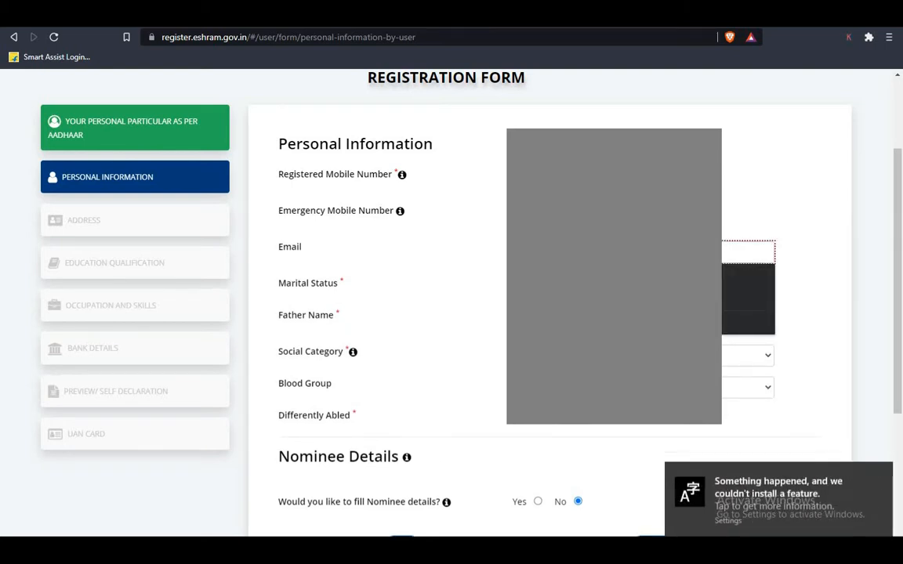
click(743, 287)
click(739, 190)
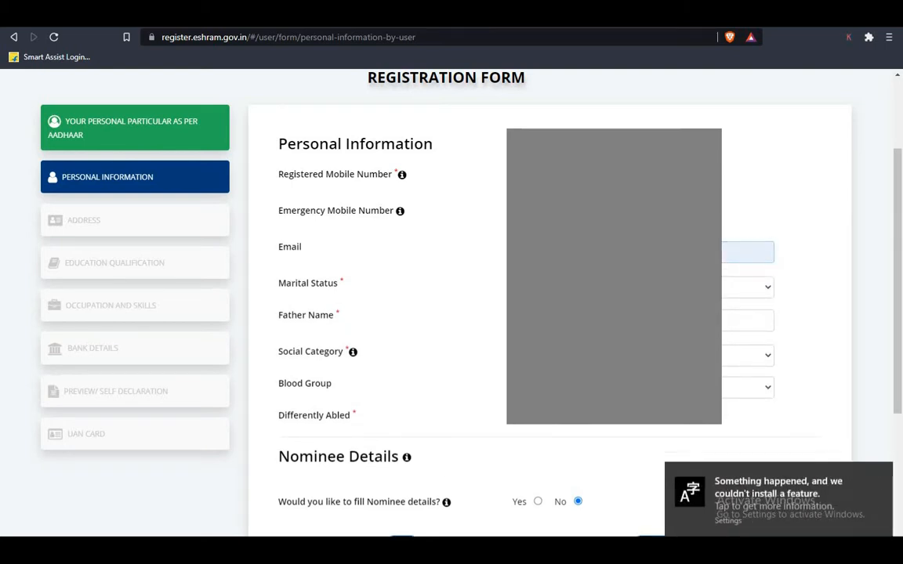
click(737, 288)
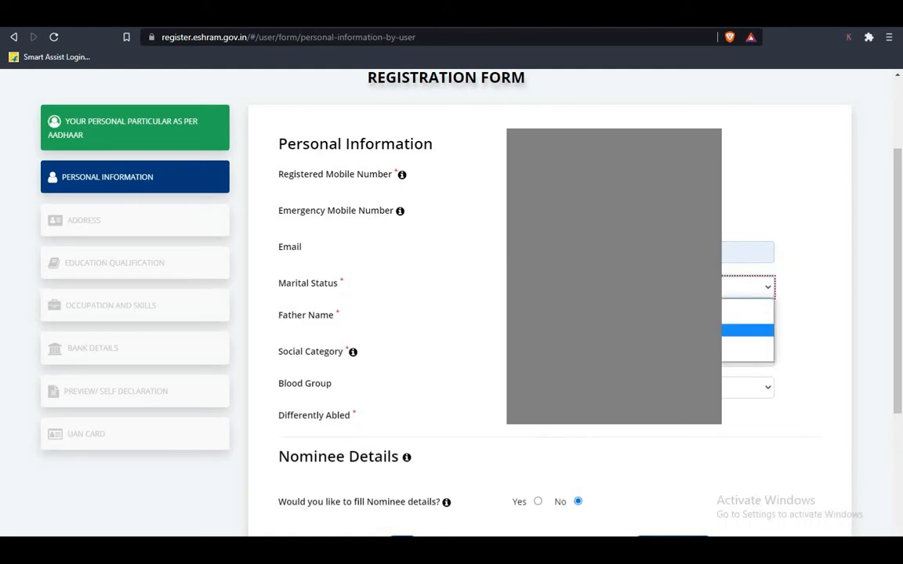
click(737, 318)
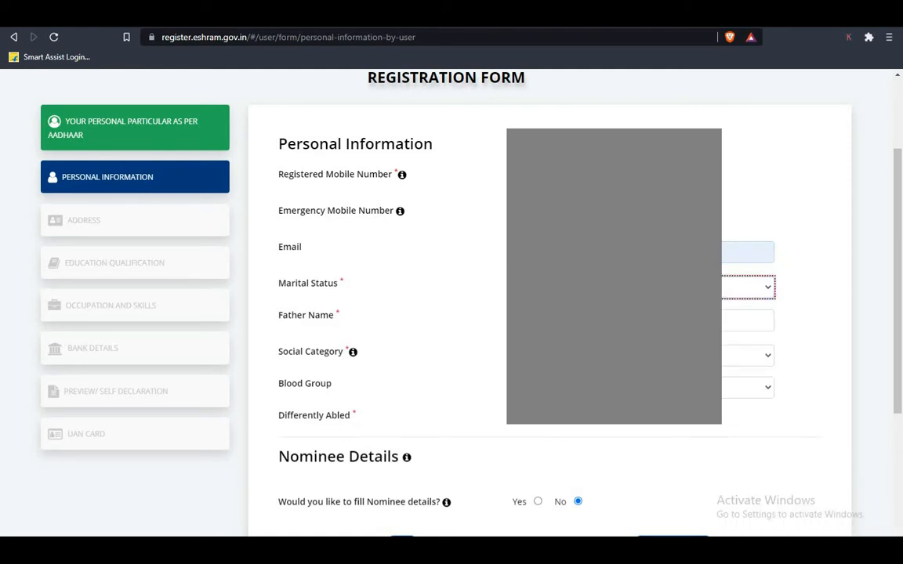
click(737, 321)
Step: Set Social Category to General and Blood Group to AB+
click(737, 355)
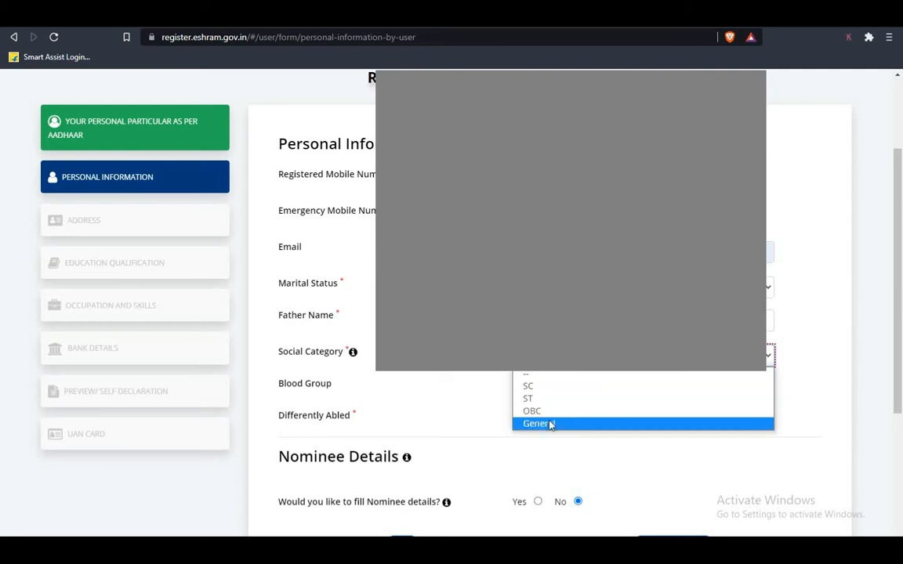
click(551, 425)
click(596, 391)
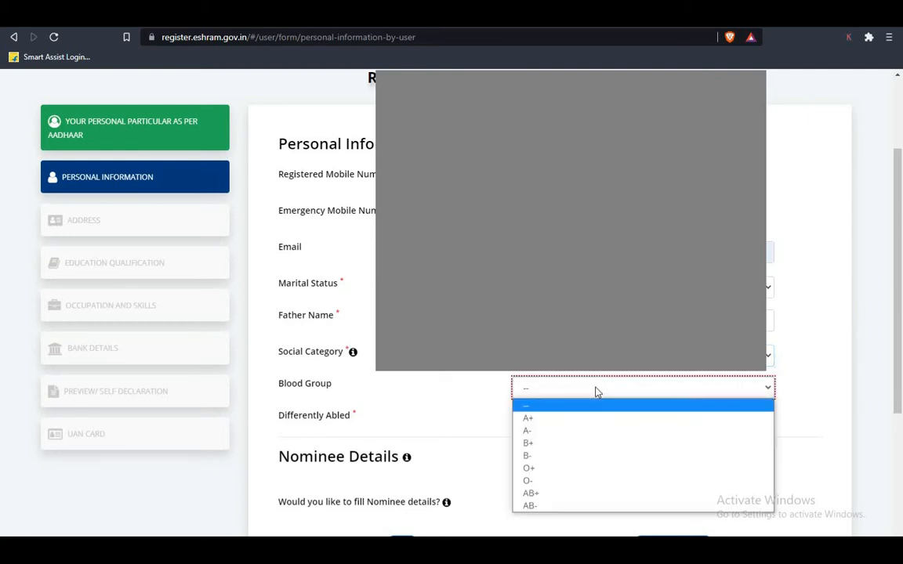
click(541, 494)
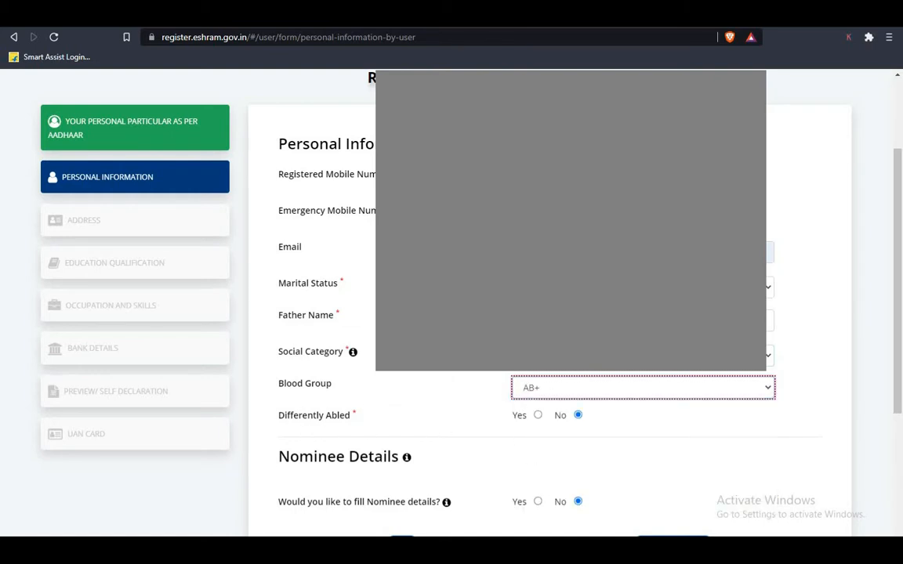
scroll(550, 378, down, 1)
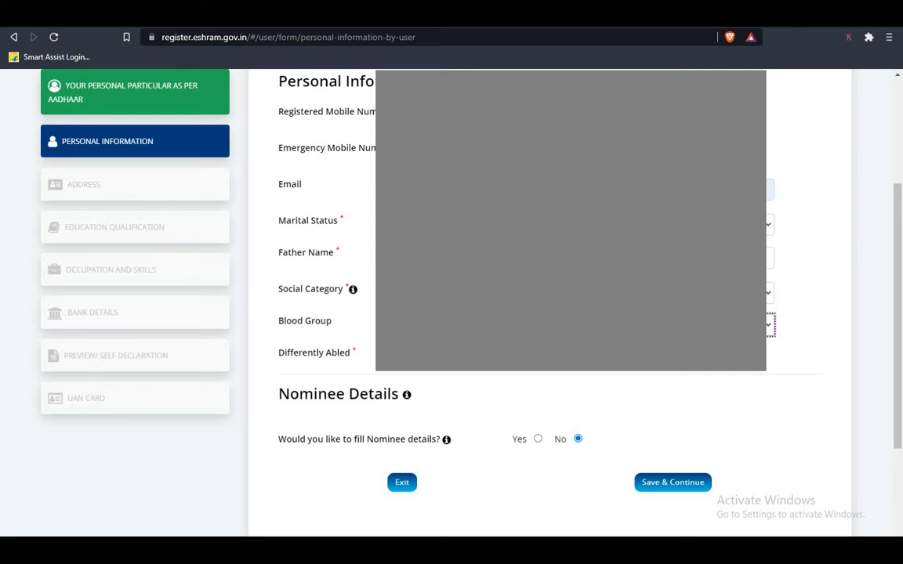
Step: Answer No to filling nominee details and save the Personal Information step
scroll(549, 298, down, 1)
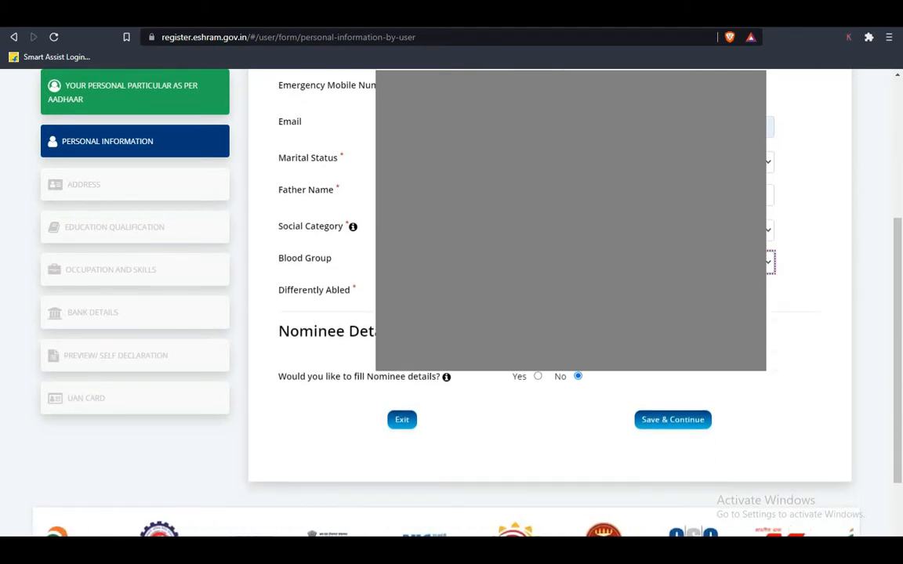
scroll(549, 298, down, 1)
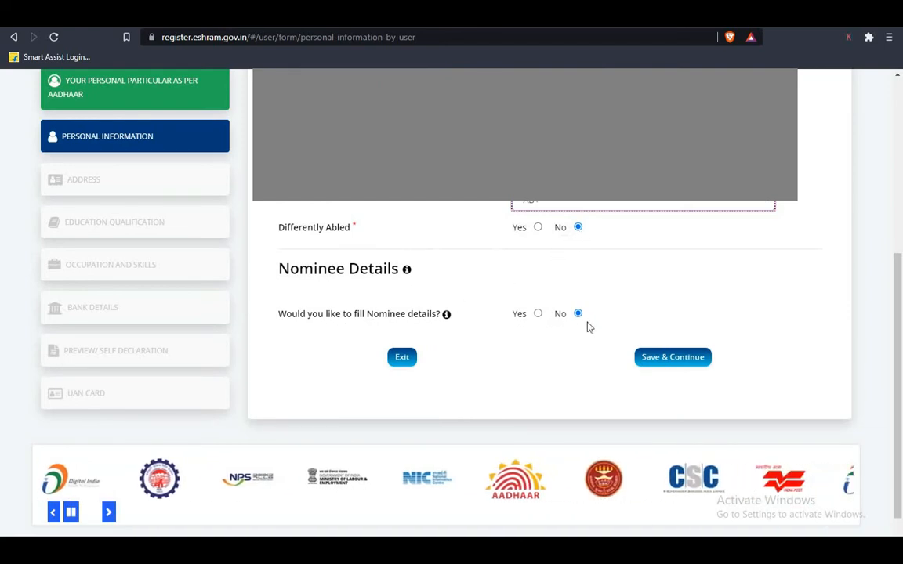
click(538, 315)
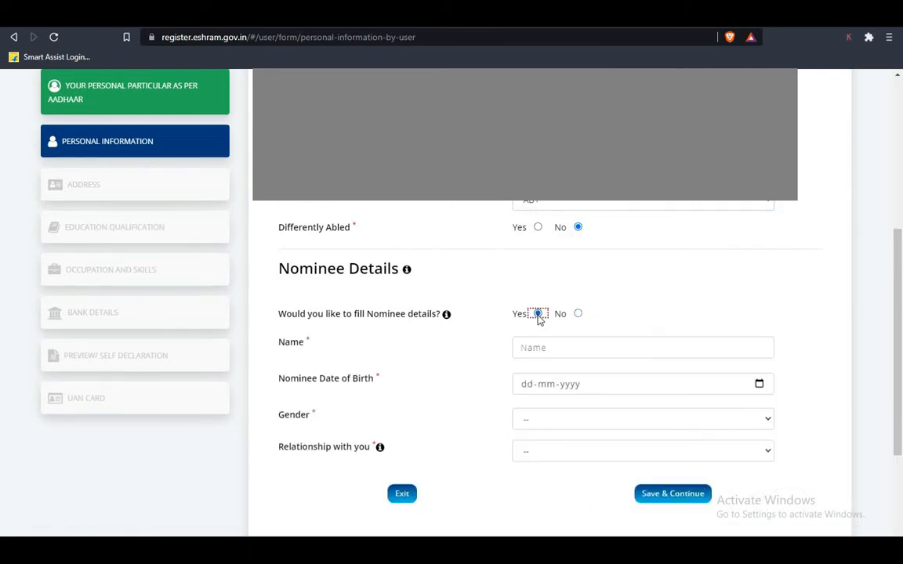
click(578, 314)
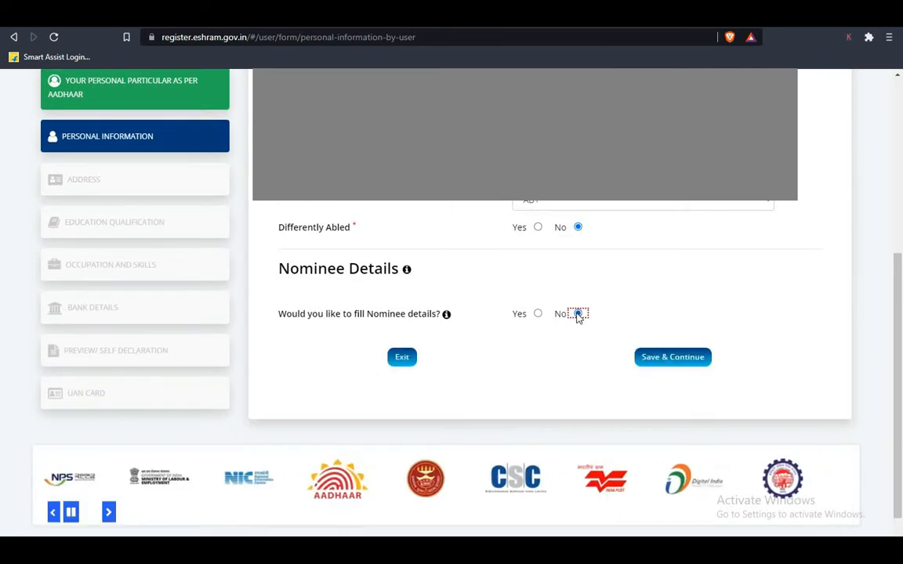
click(670, 363)
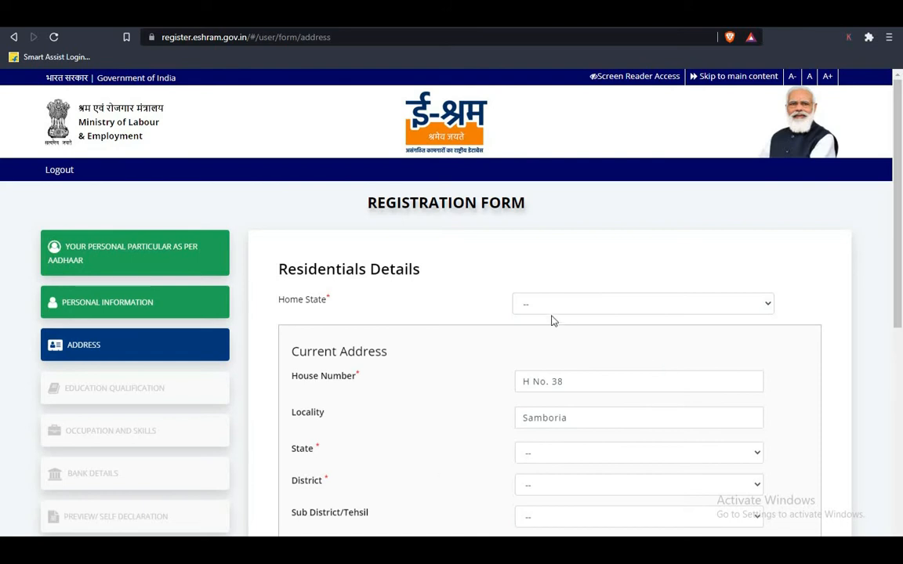
Step: Set the home state to ASSAM
scroll(553, 317, down, 1)
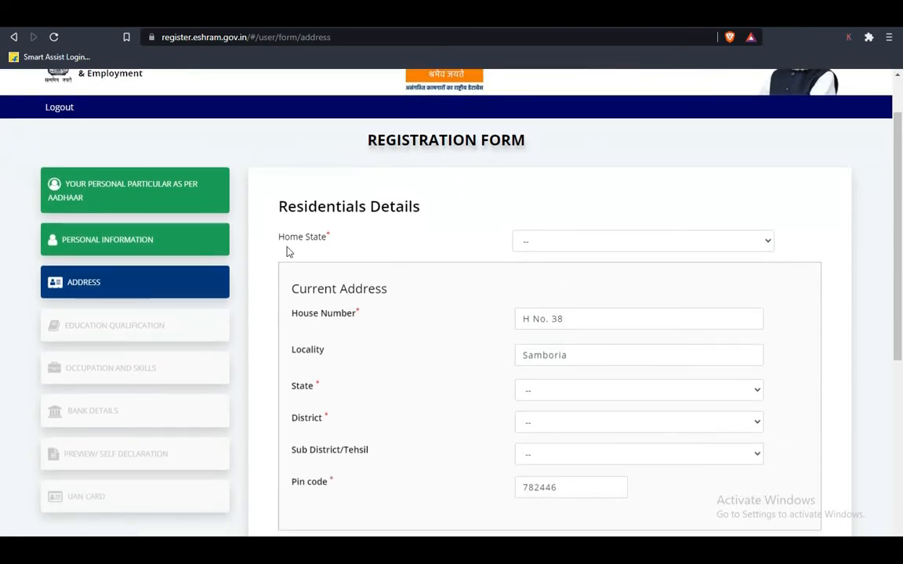
click(625, 244)
click(624, 244)
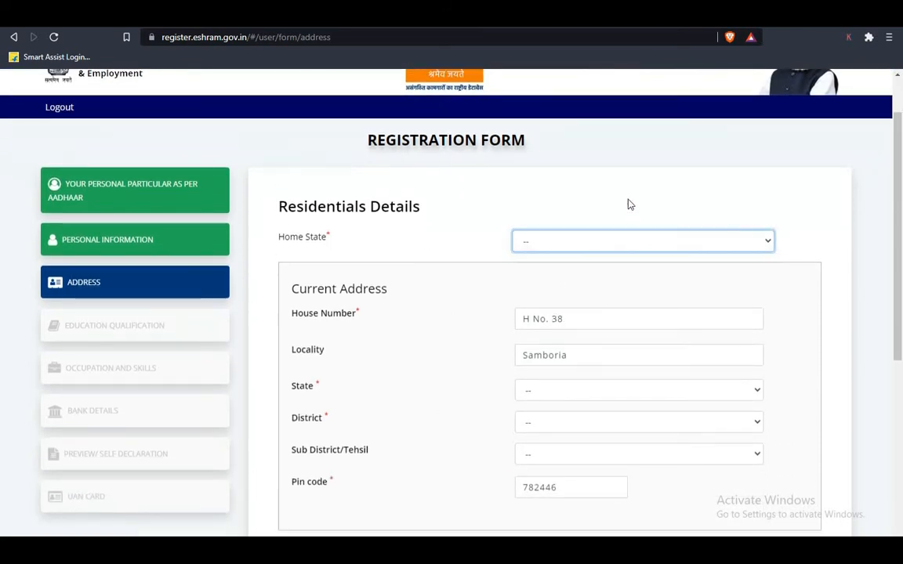
click(699, 244)
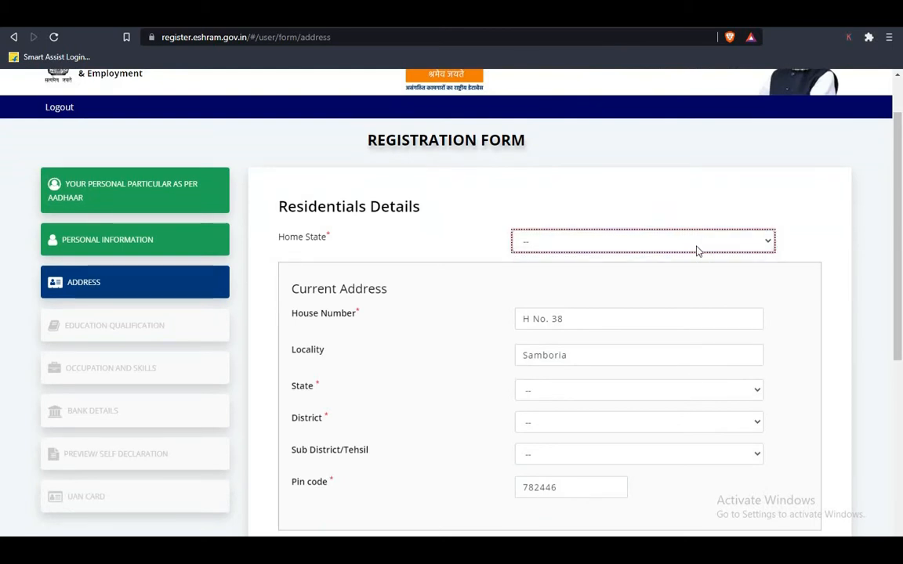
click(698, 249)
click(584, 310)
Step: Set the current-address state to ASSAM and find the district list still empty
scroll(451, 324, down, 3)
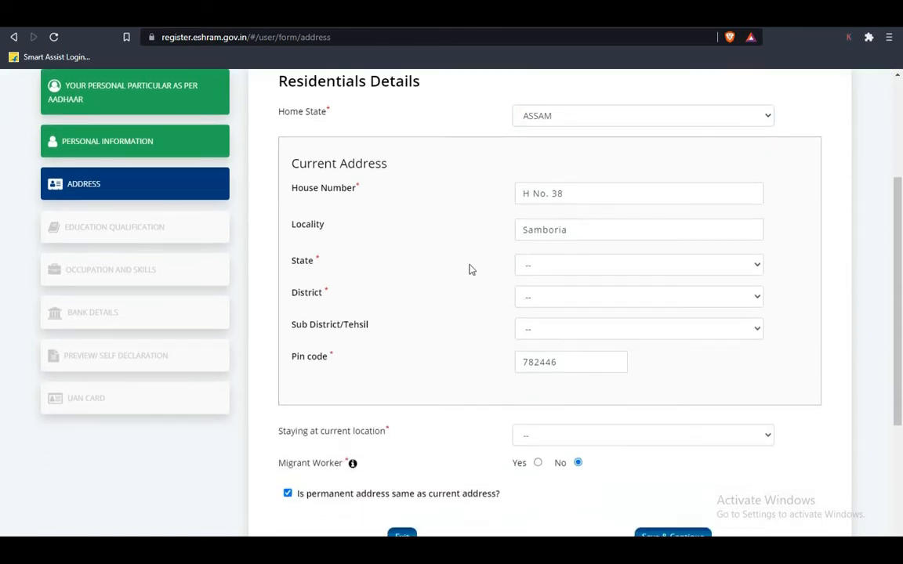
click(564, 269)
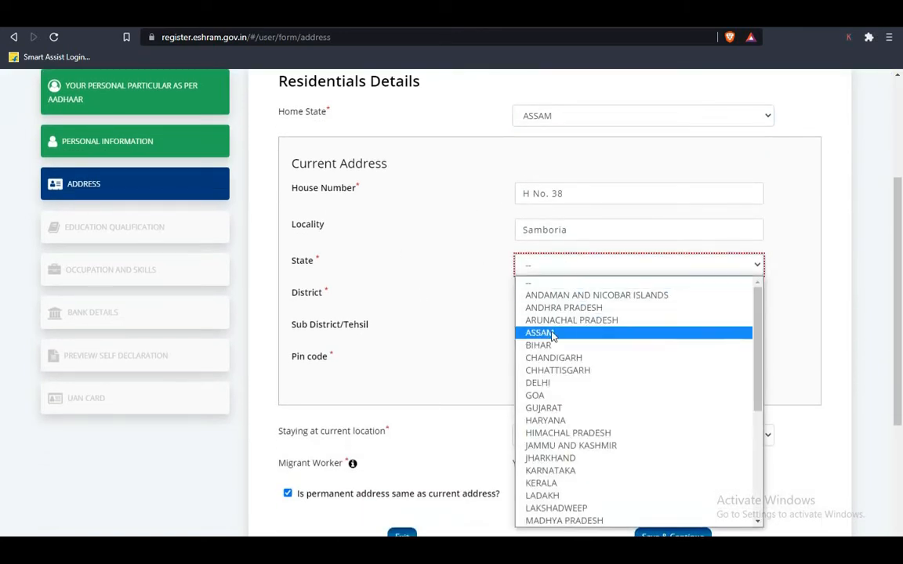
click(552, 331)
click(560, 304)
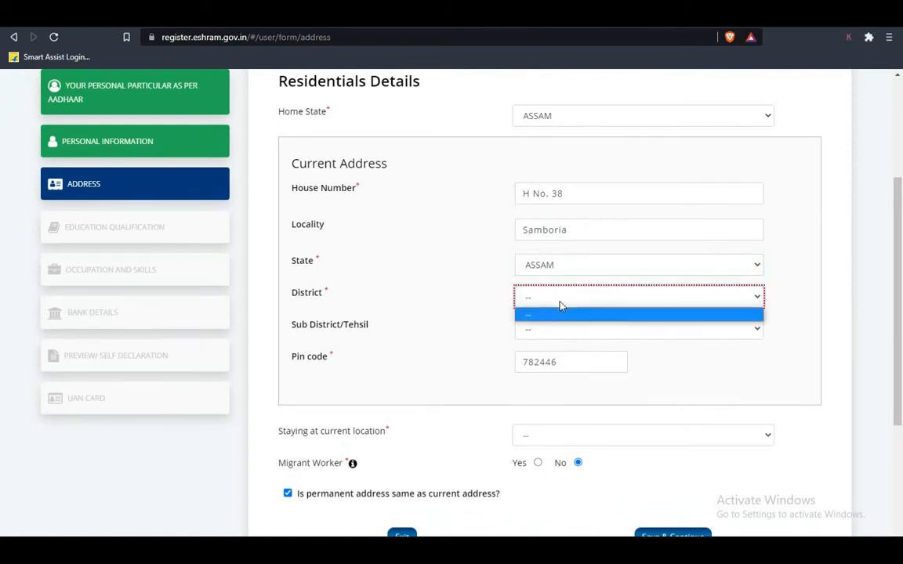
click(556, 298)
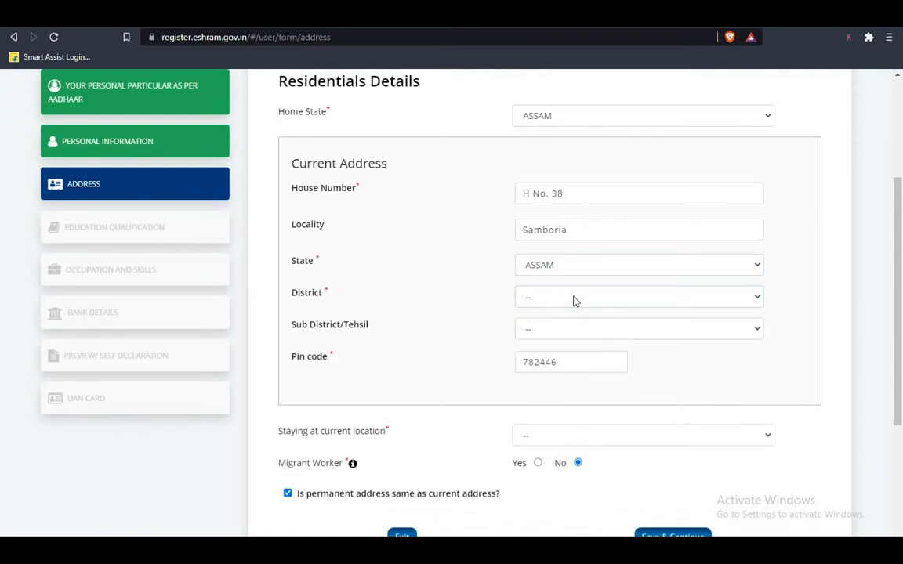
click(572, 298)
click(741, 301)
click(741, 301)
click(740, 301)
Step: Re-select ASSAM so districts load, then set the district to HOJAI
click(732, 264)
click(548, 332)
click(437, 301)
click(594, 308)
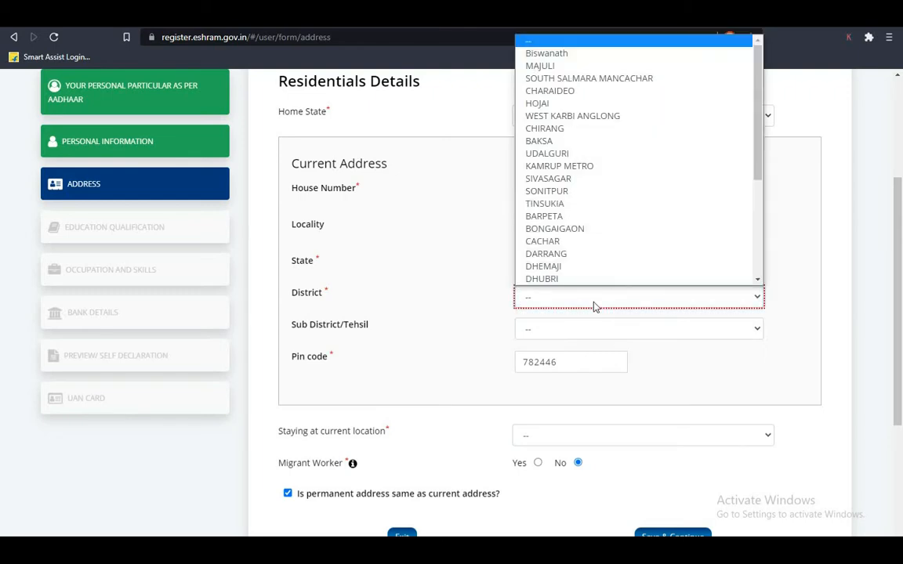
click(541, 102)
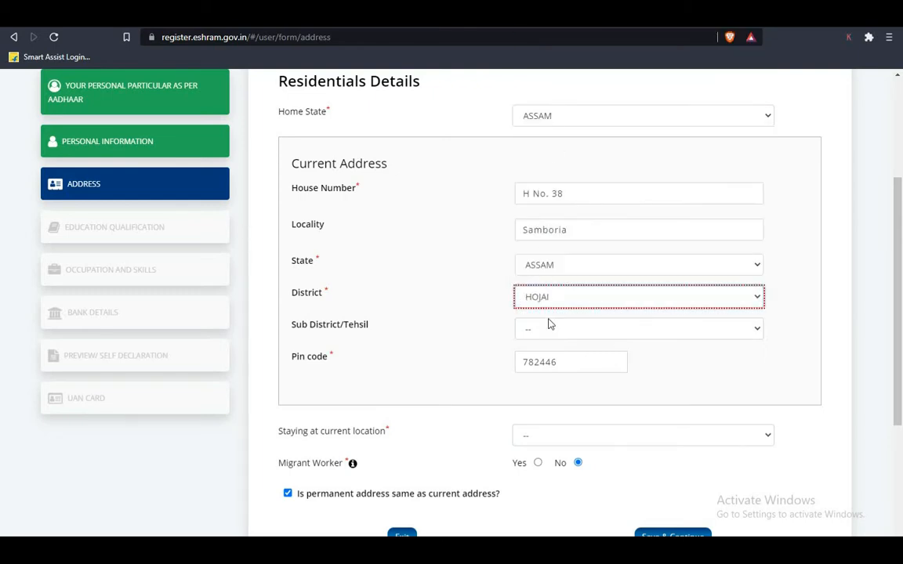
click(460, 307)
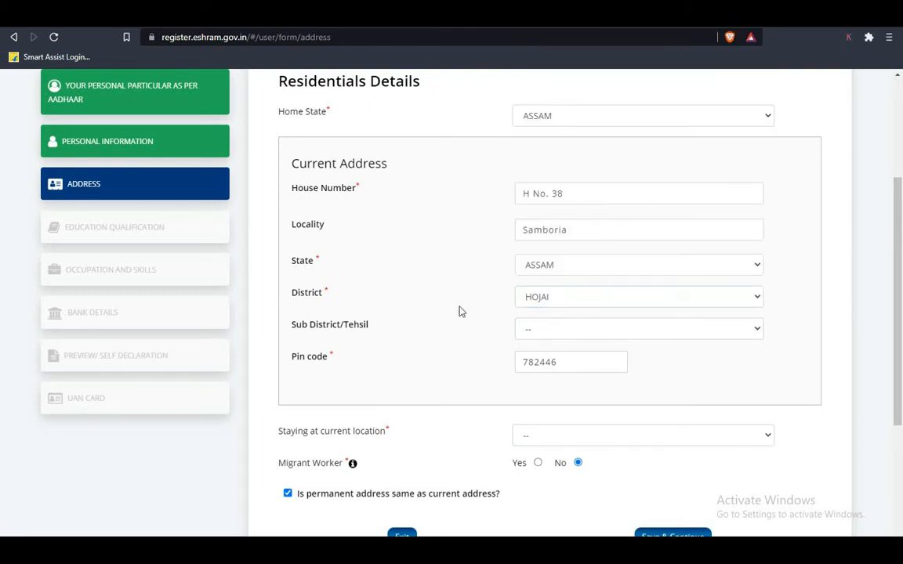
Step: Look through the sub-district choices without selecting one yet
click(569, 336)
click(469, 311)
click(574, 336)
click(550, 336)
scroll(458, 301, down, 3)
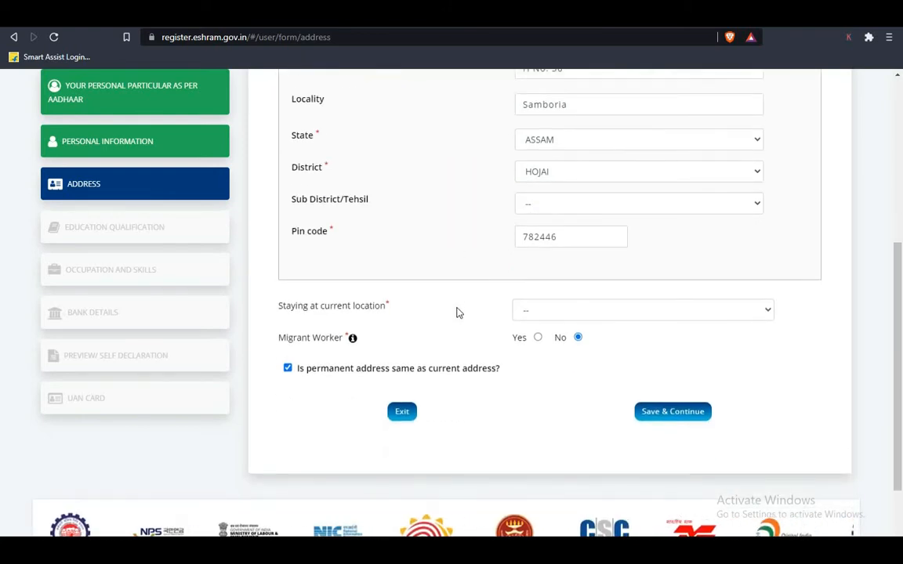
click(548, 209)
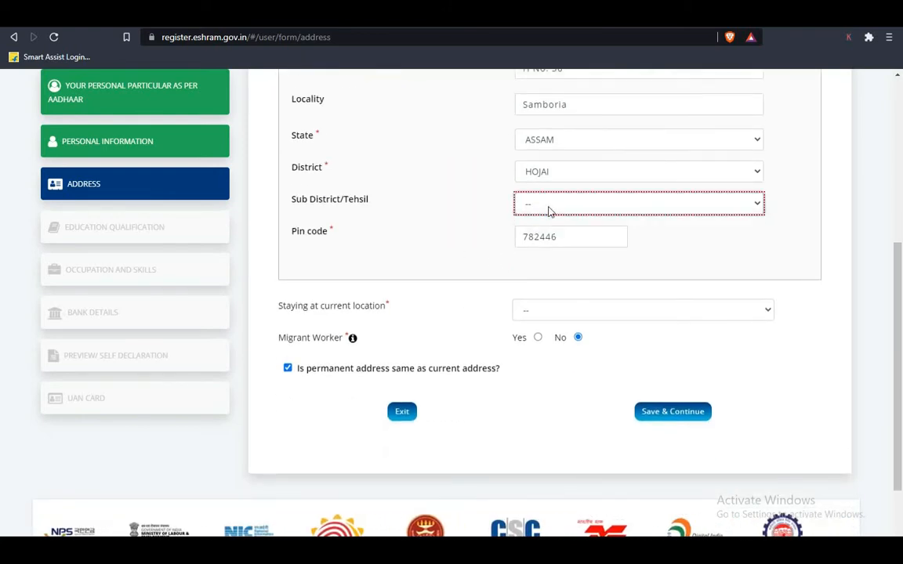
click(470, 214)
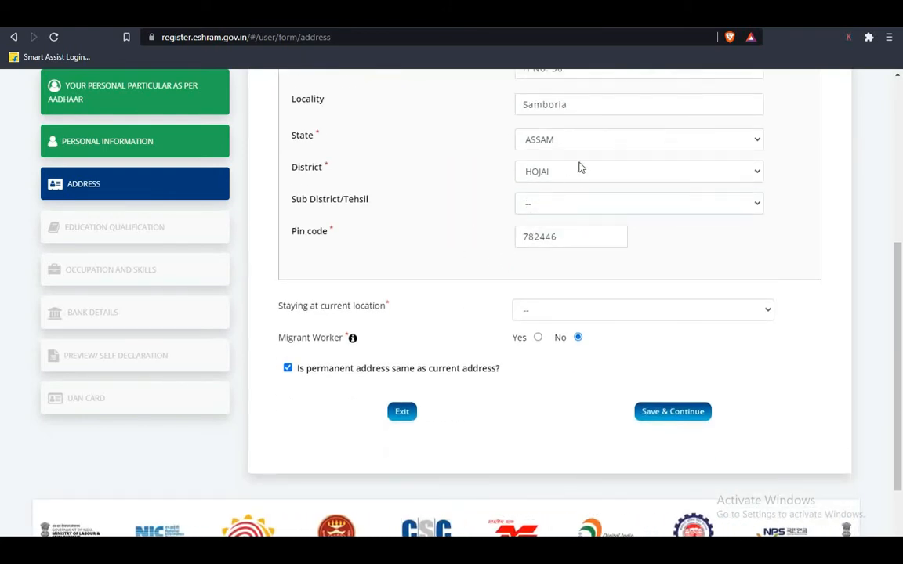
scroll(580, 157, up, 3)
scroll(548, 296, down, 4)
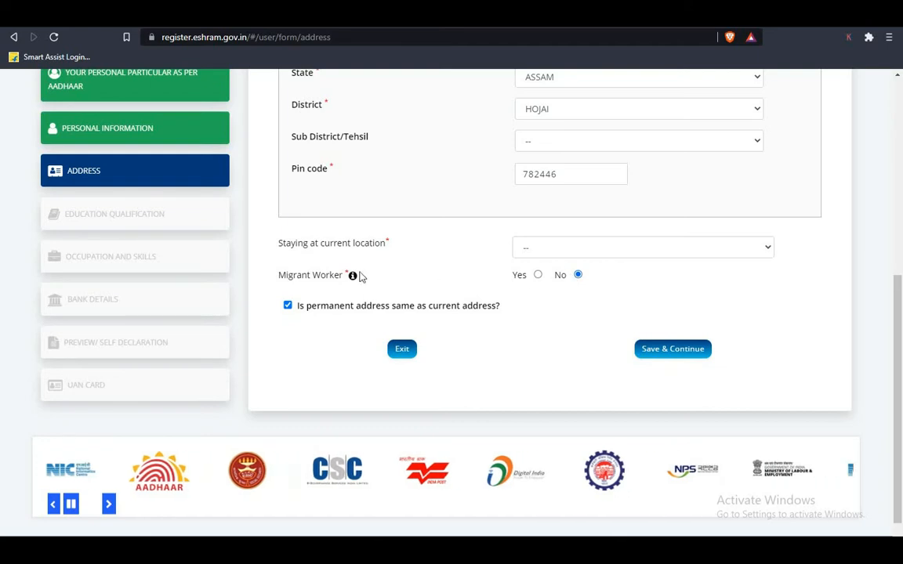
Step: Set Staying at current location to '< 1 Year'
mouse_move(353, 279)
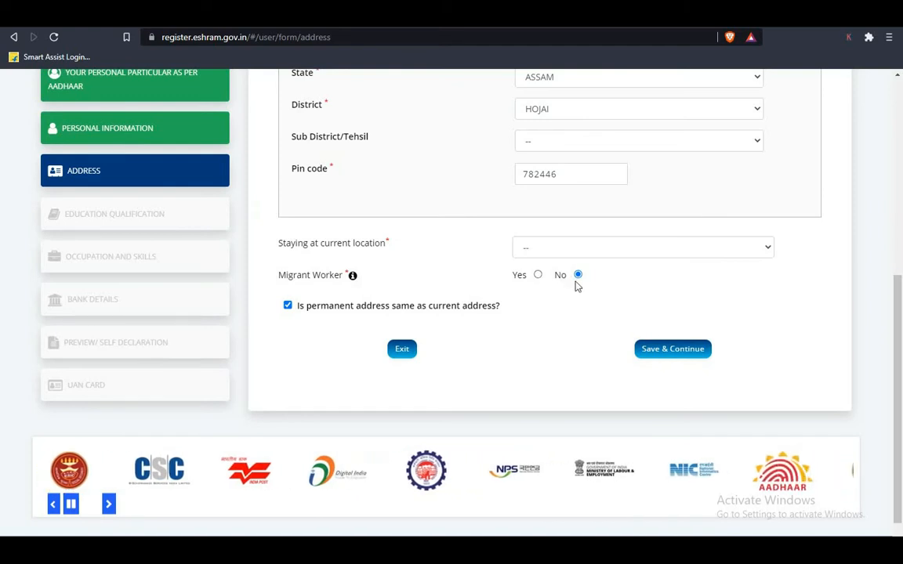
click(584, 251)
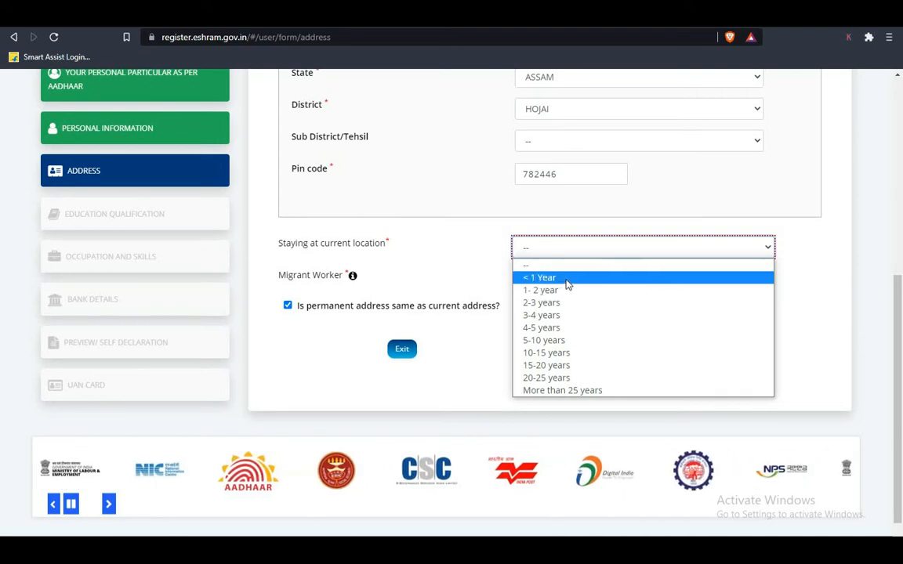
click(564, 280)
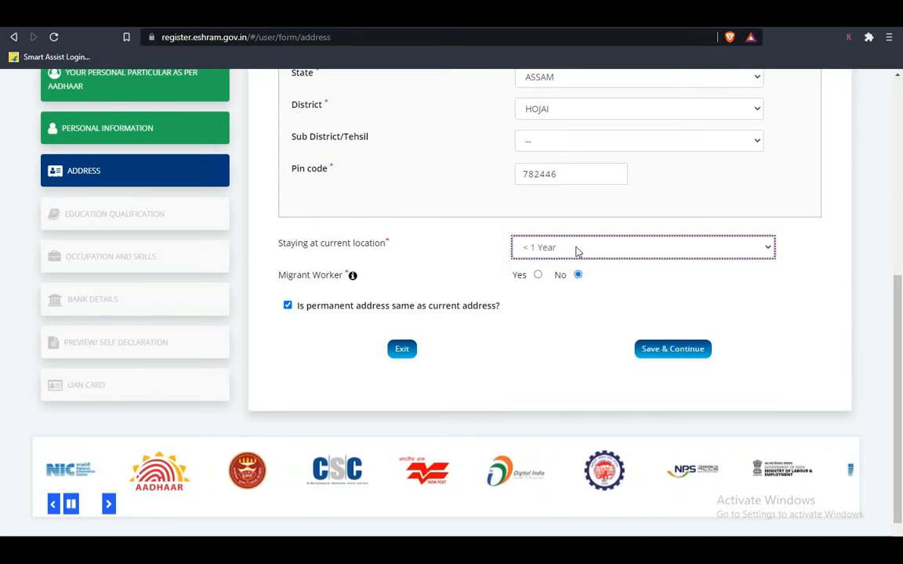
click(577, 251)
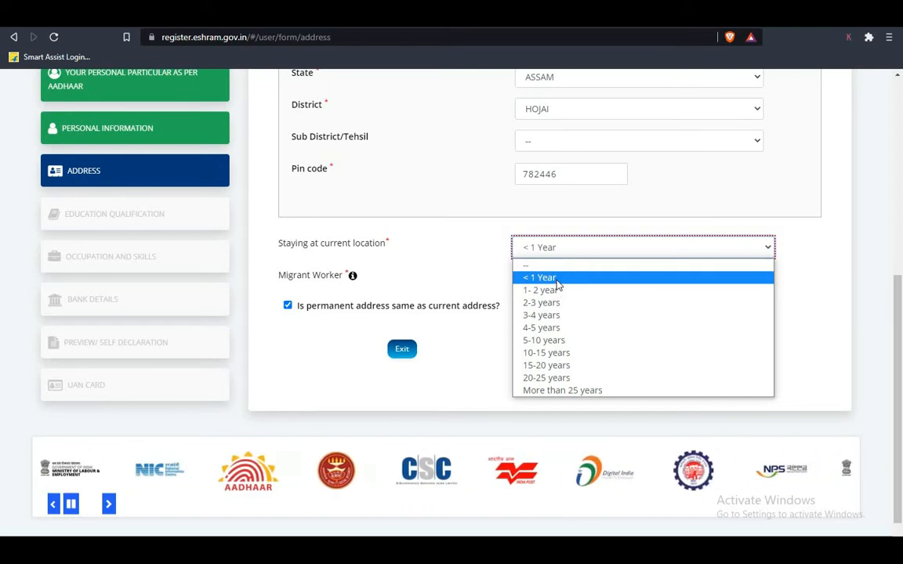
click(555, 247)
click(556, 250)
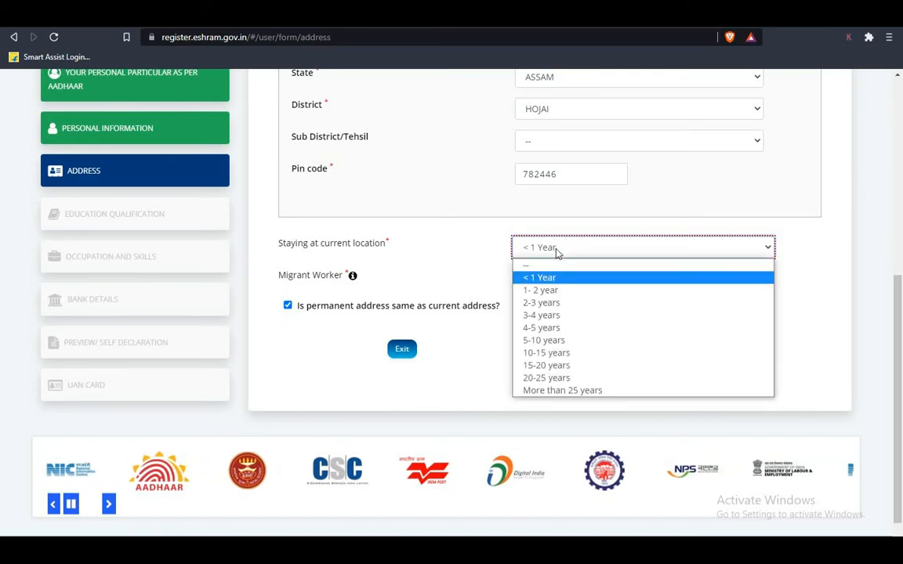
click(552, 278)
Step: Choose Lanka as the Sub District/Tehsil and save the address details
scroll(473, 309, up, 1)
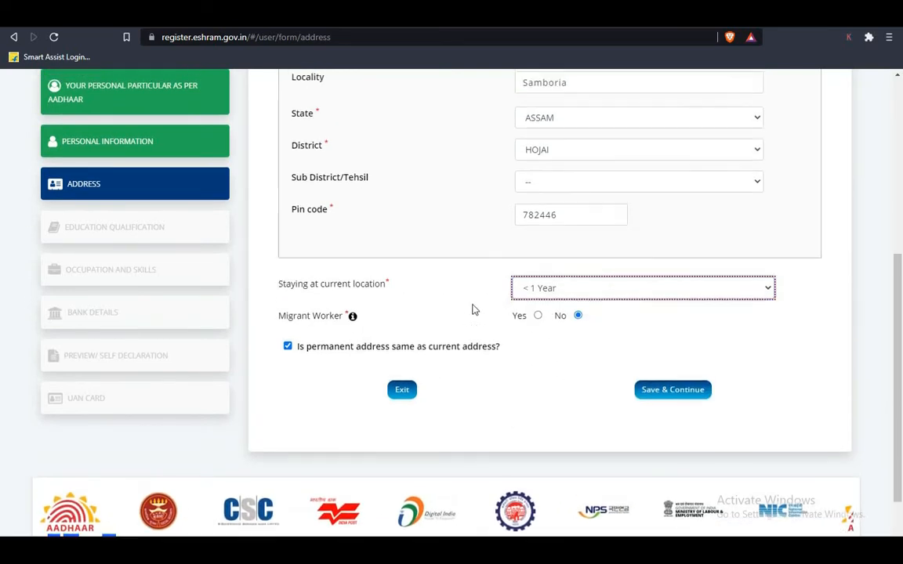
click(604, 205)
click(571, 237)
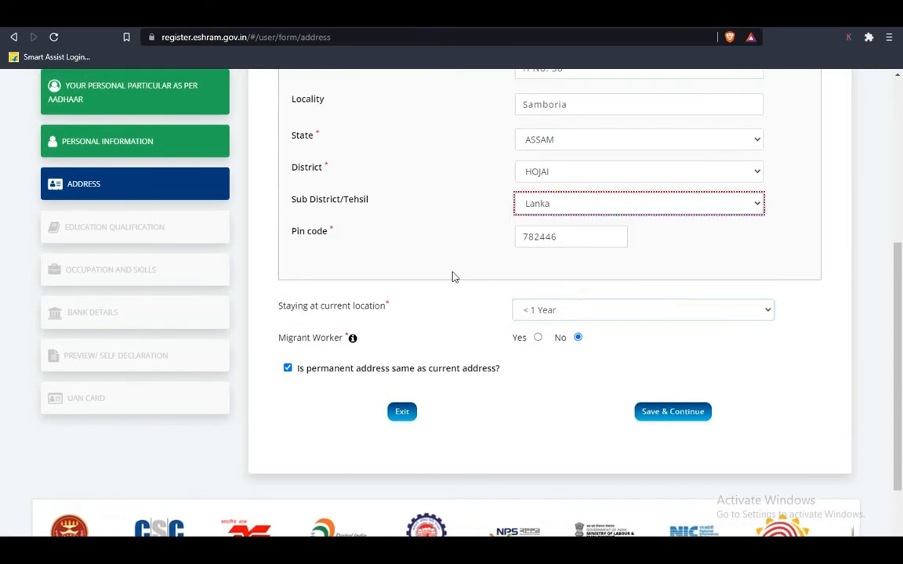
click(664, 420)
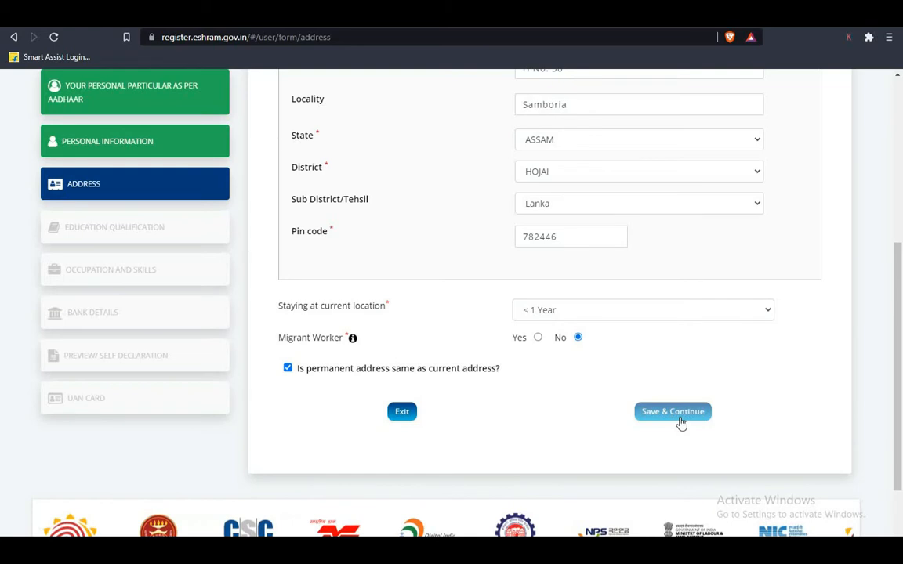
click(680, 421)
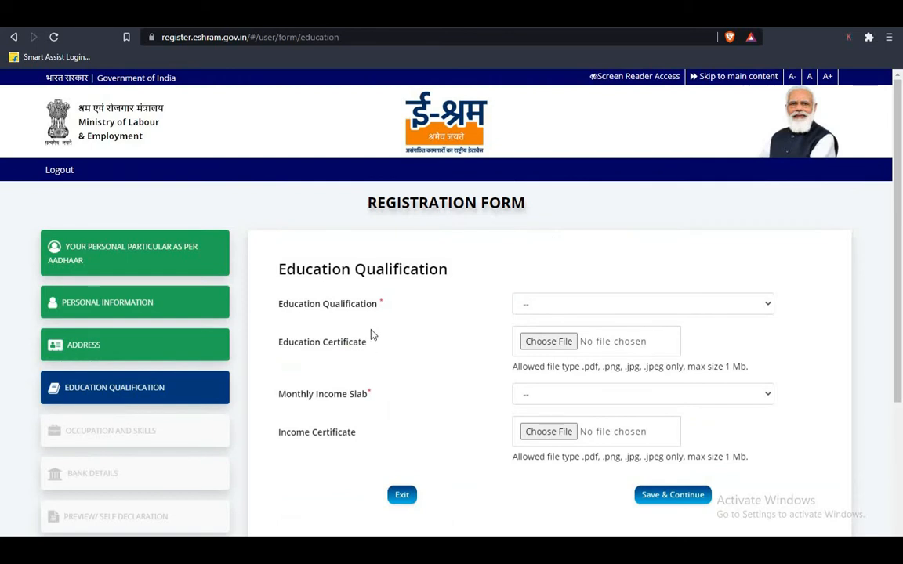
Step: Select Higher Secondary in the Education Qualification dropdown
scroll(373, 336, down, 1)
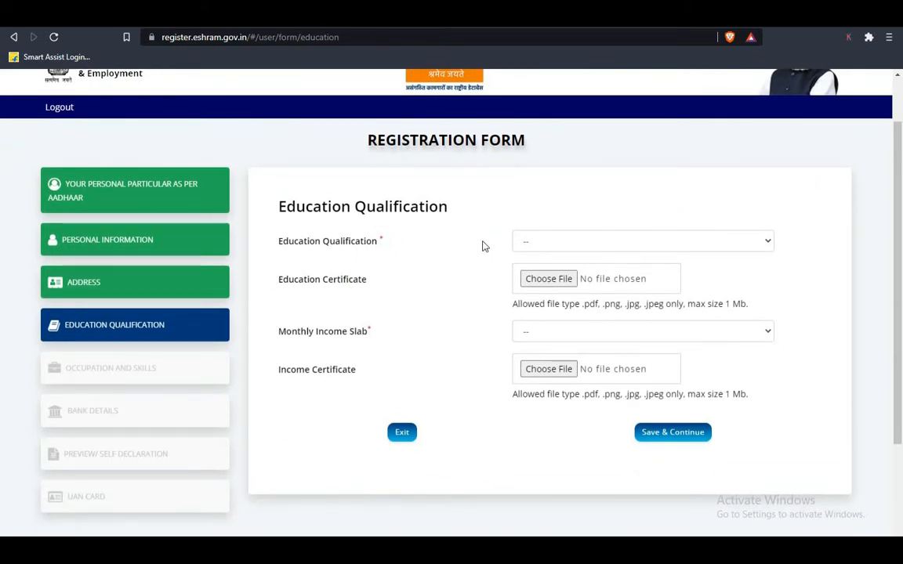
click(606, 249)
click(586, 212)
click(768, 243)
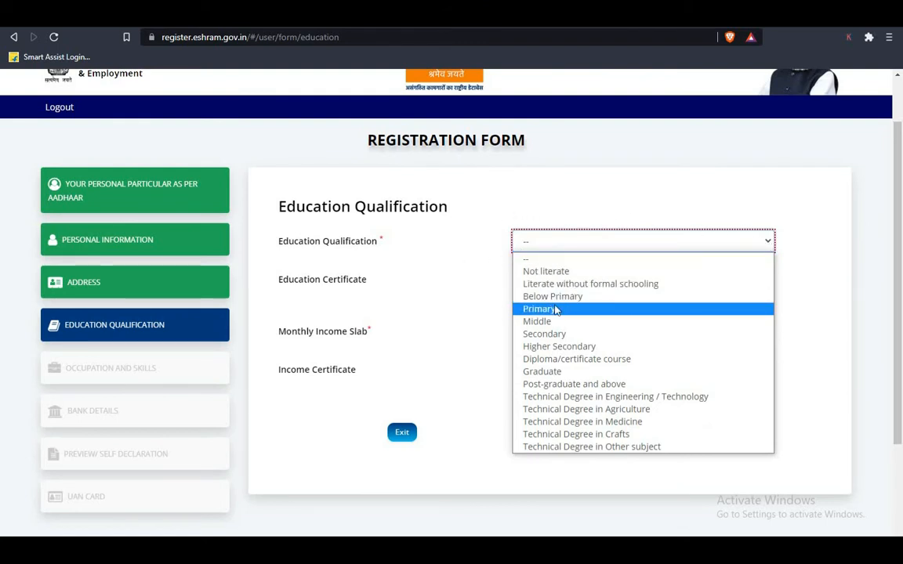
click(584, 347)
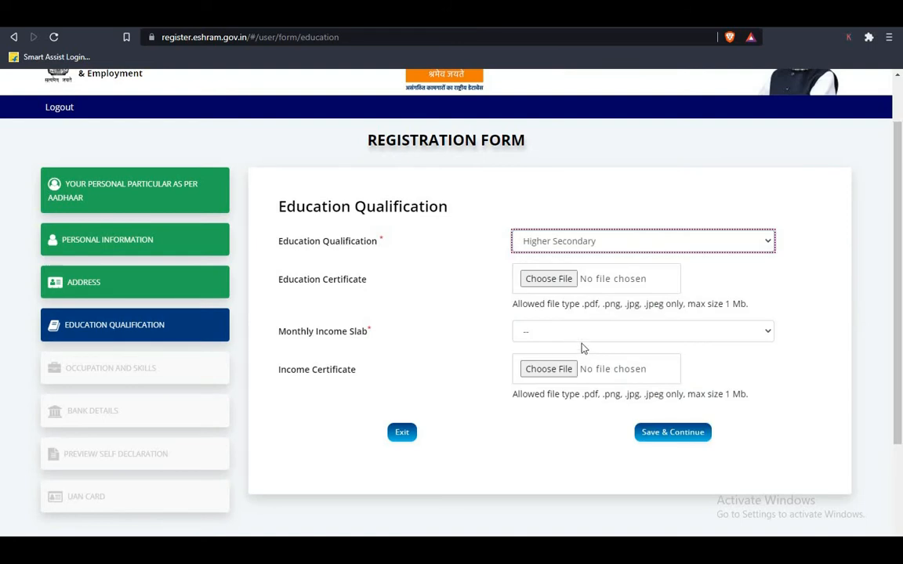
click(564, 281)
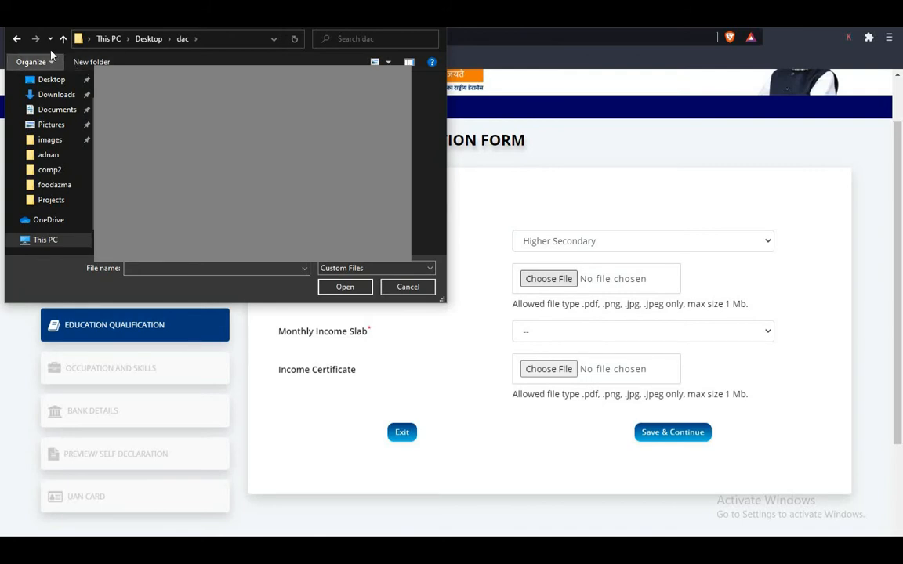
Step: Cancel the file picker, keep Higher Secondary, and attach the graduation mark sheets PDF
click(16, 38)
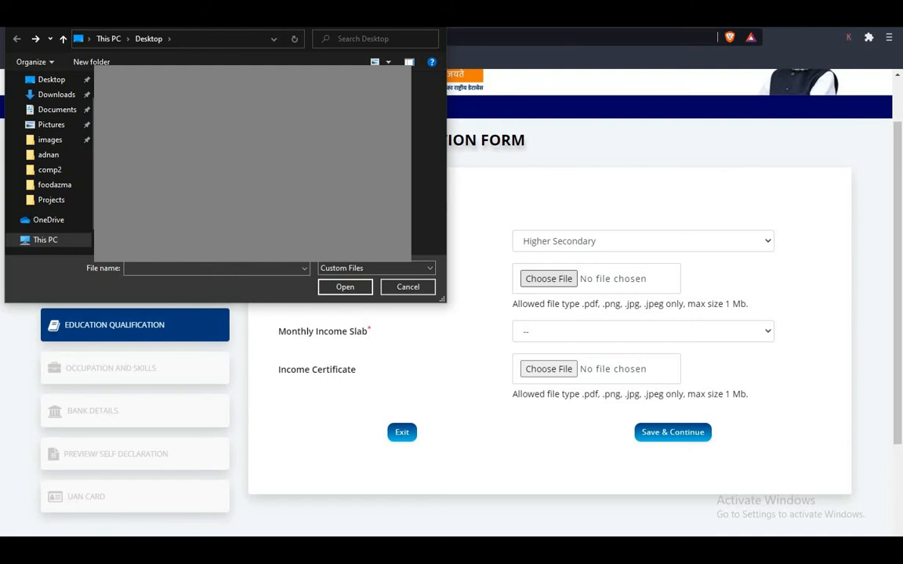
click(408, 287)
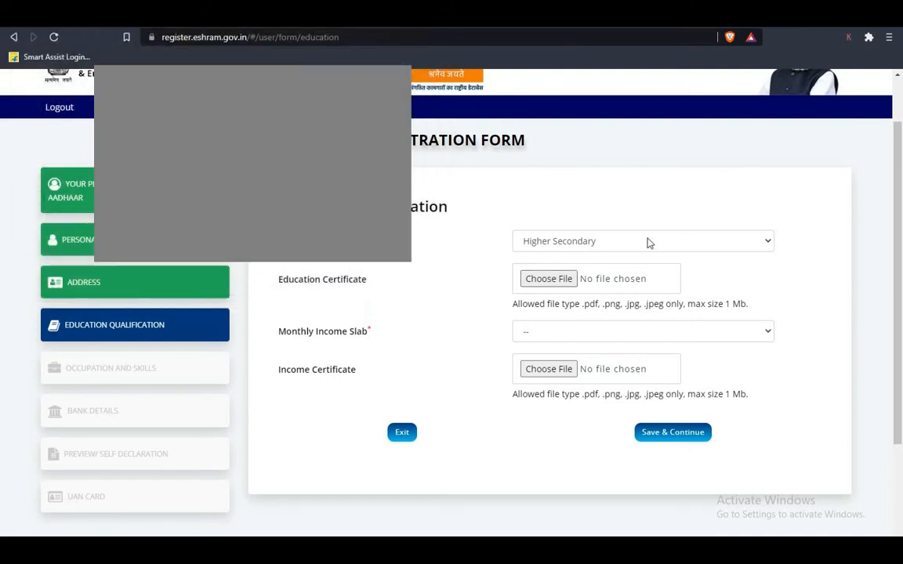
click(648, 244)
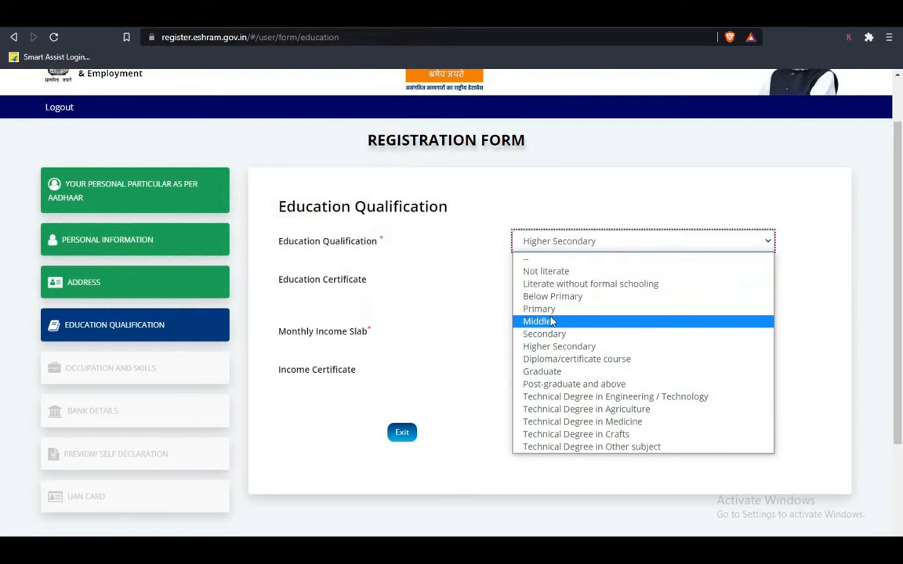
click(567, 347)
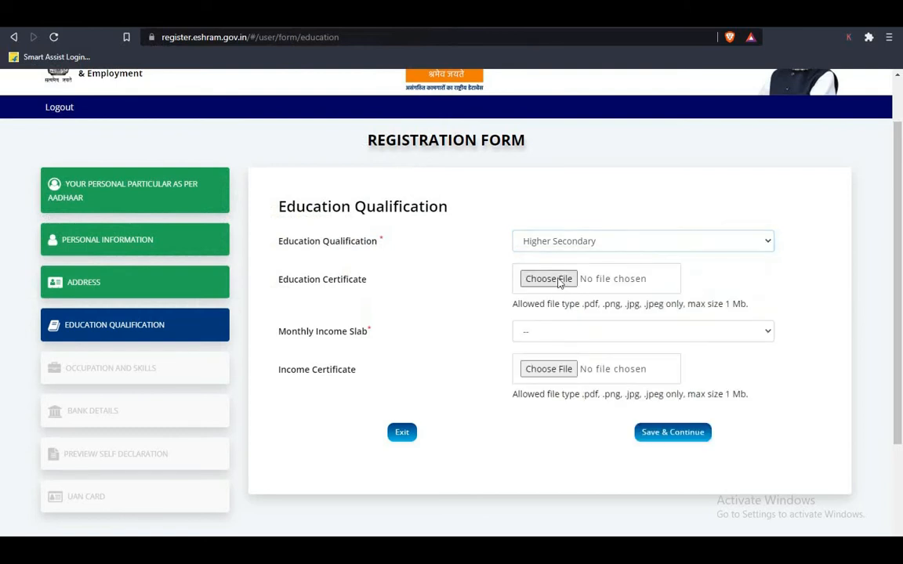
click(559, 280)
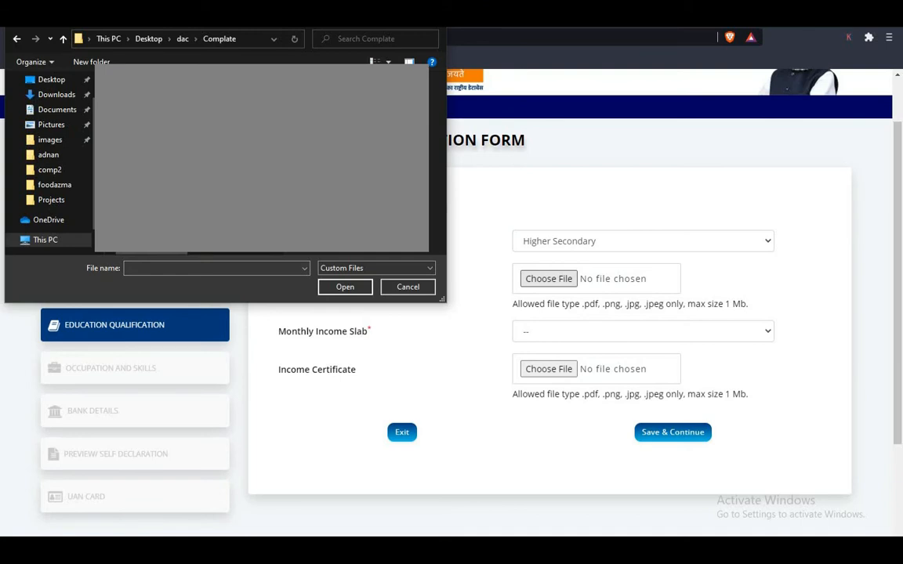
double_click(314, 222)
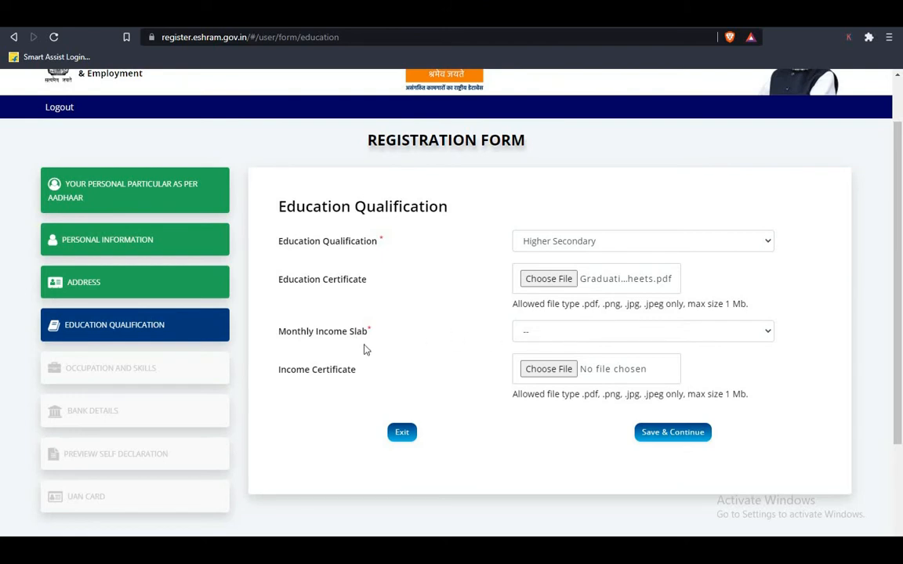
Step: Choose '10000 & Below' as the monthly income slab and save the education details
click(570, 338)
click(569, 339)
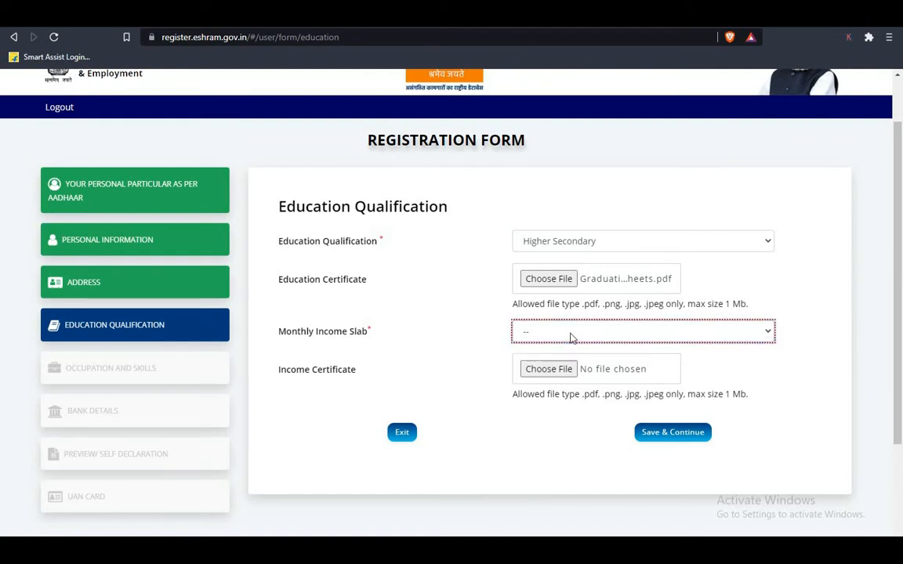
click(730, 332)
click(730, 332)
click(794, 333)
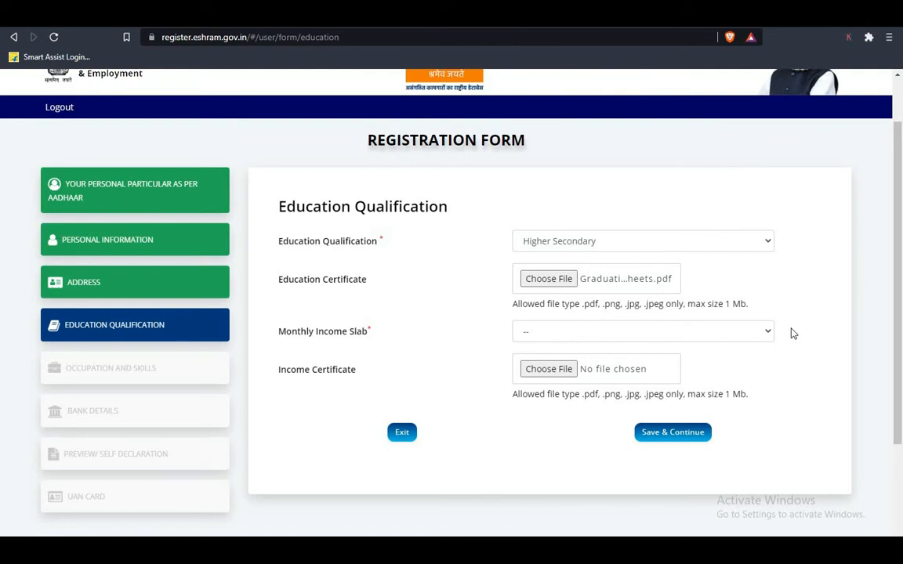
scroll(792, 333, down, 1)
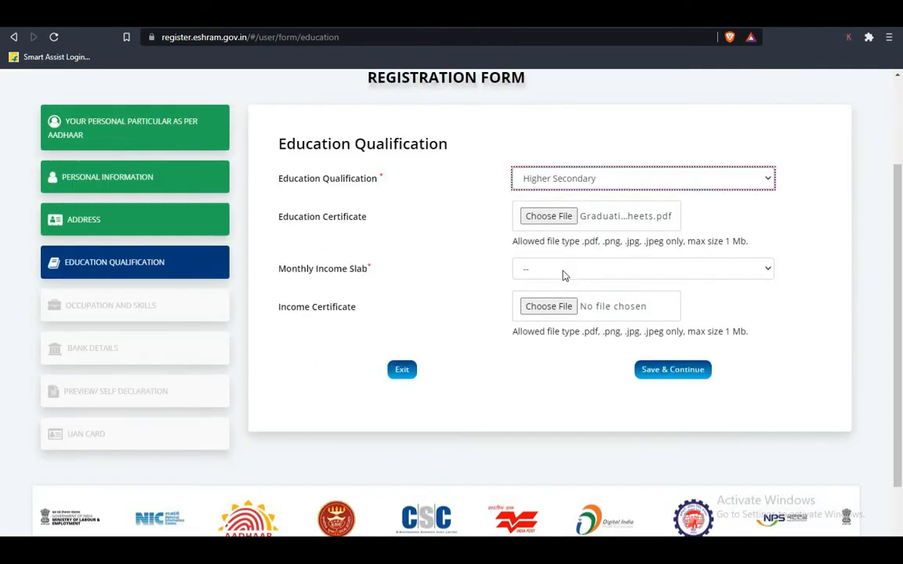
click(562, 272)
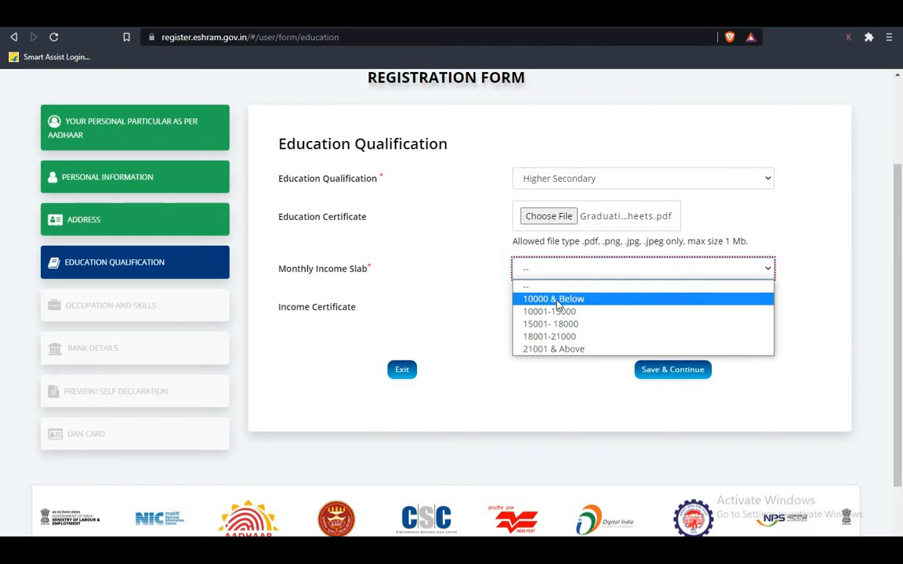
click(558, 301)
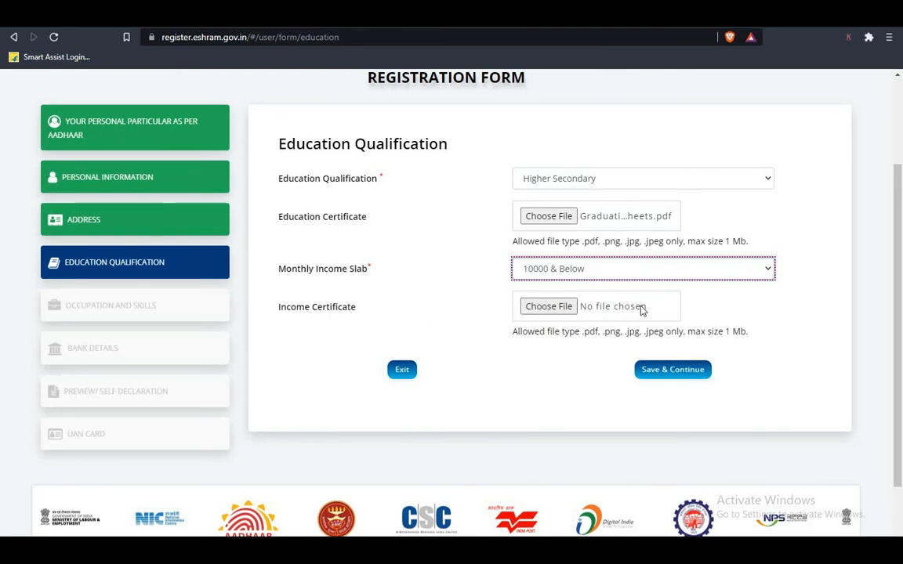
click(671, 378)
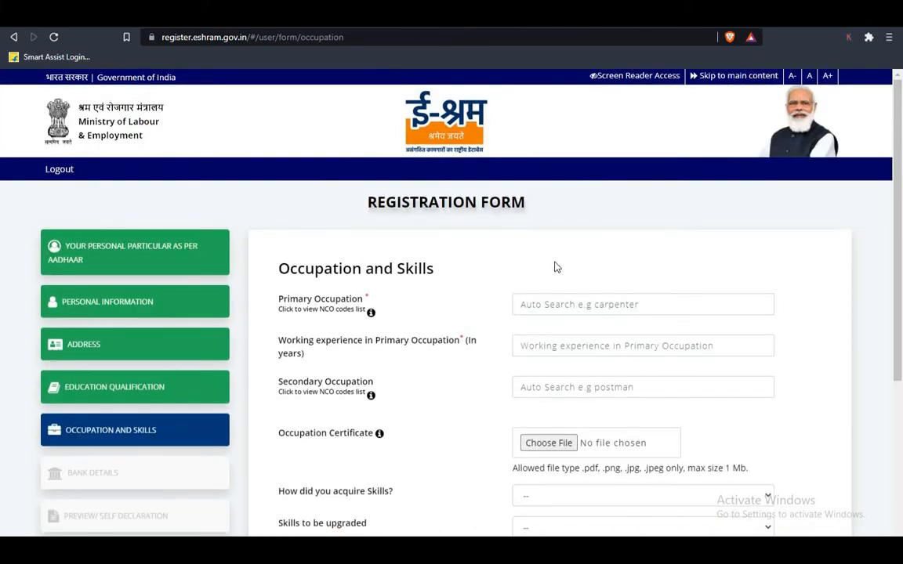
Step: Set the primary occupation to House Builders after several retyped attempts
scroll(553, 266, down, 1)
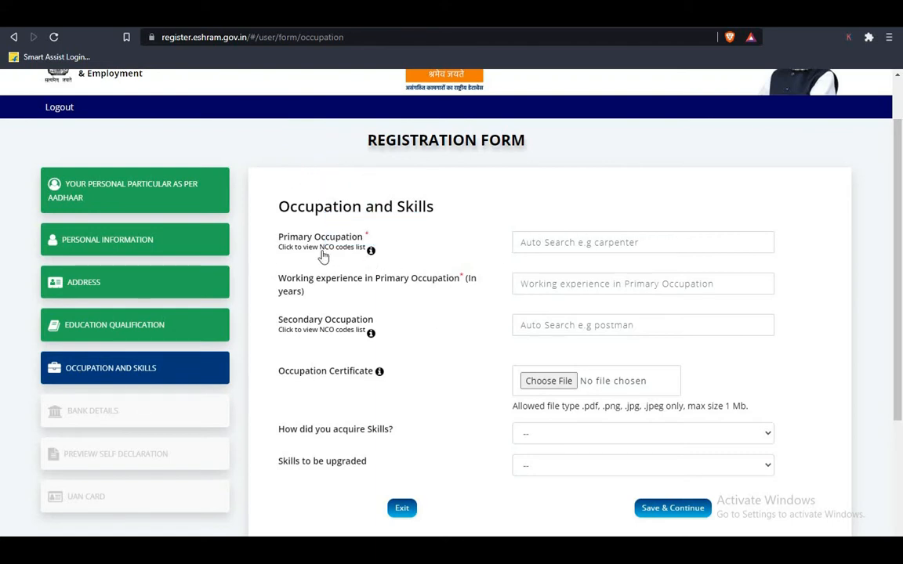
mouse_move(373, 253)
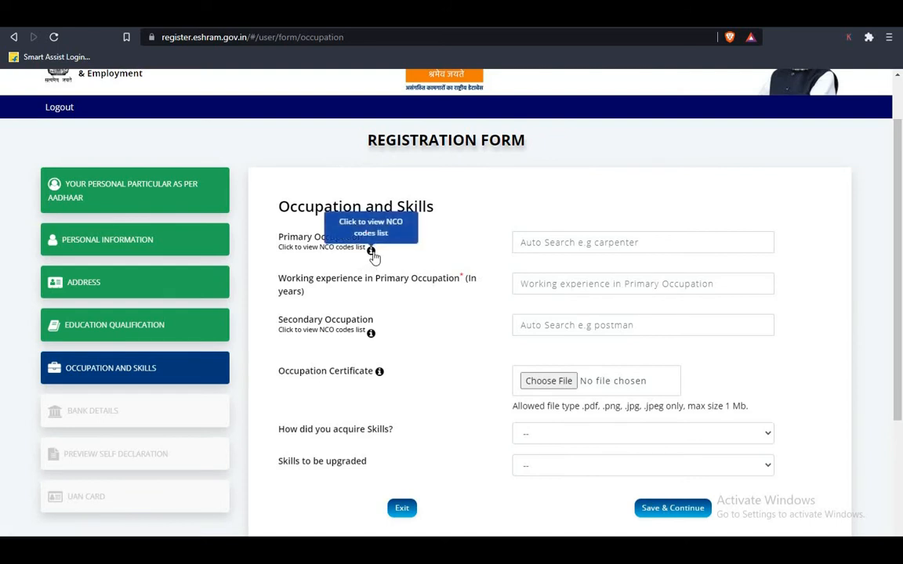
click(557, 242)
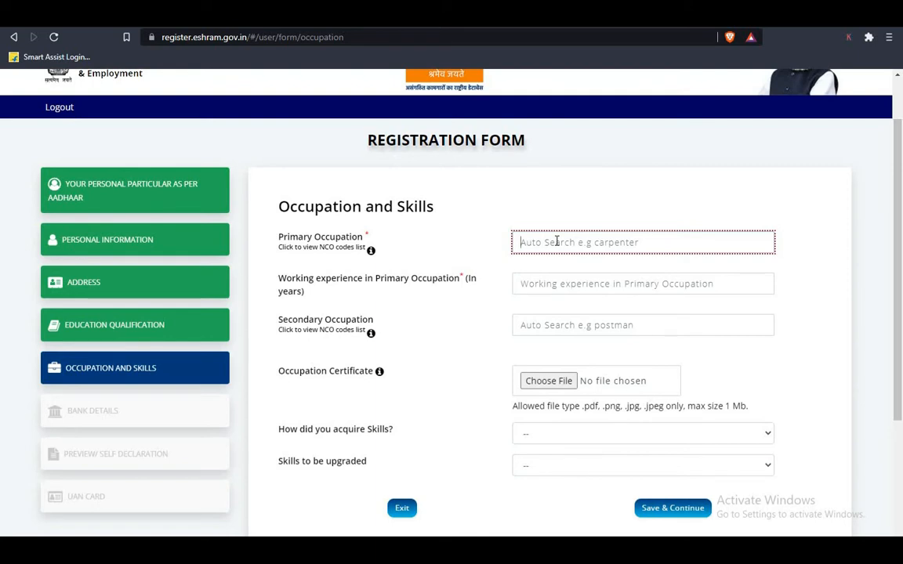
text(Ri)
key(BackSpace)
text(Carpainter)
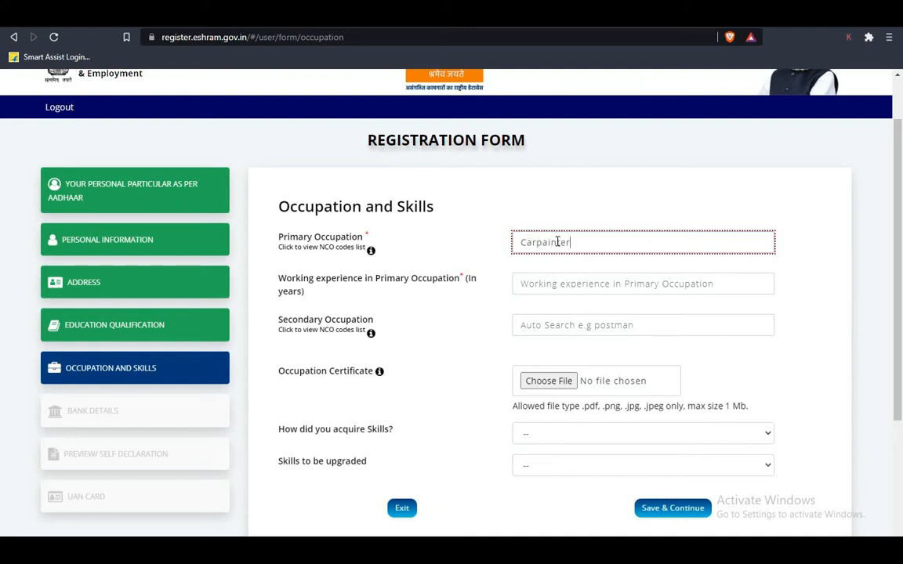
double_click(557, 242)
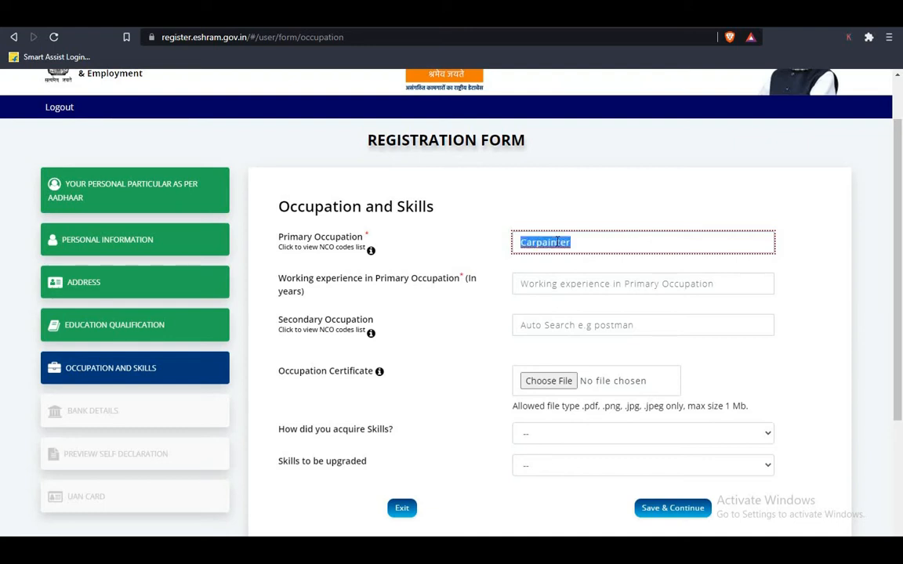
text(Labour)
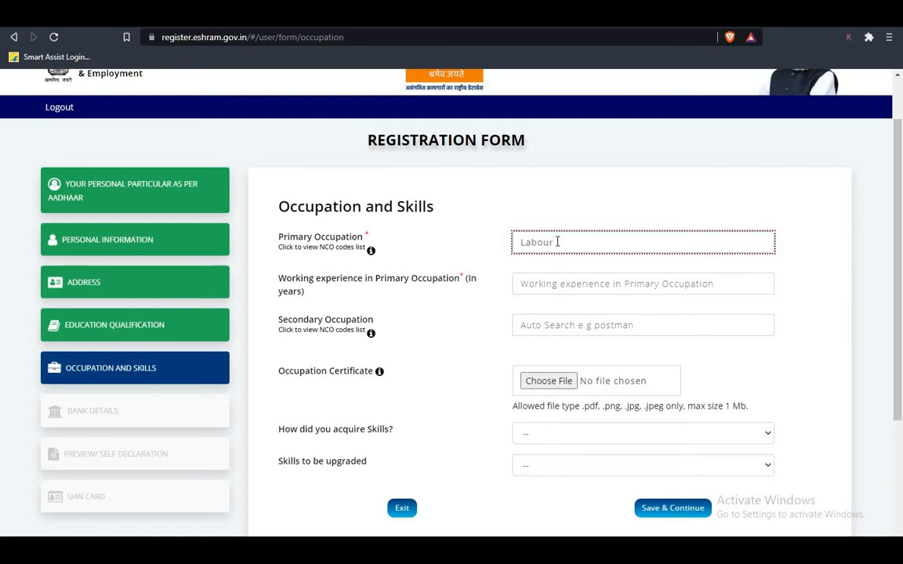
double_click(557, 242)
text(houseworker)
key(BackSpace)
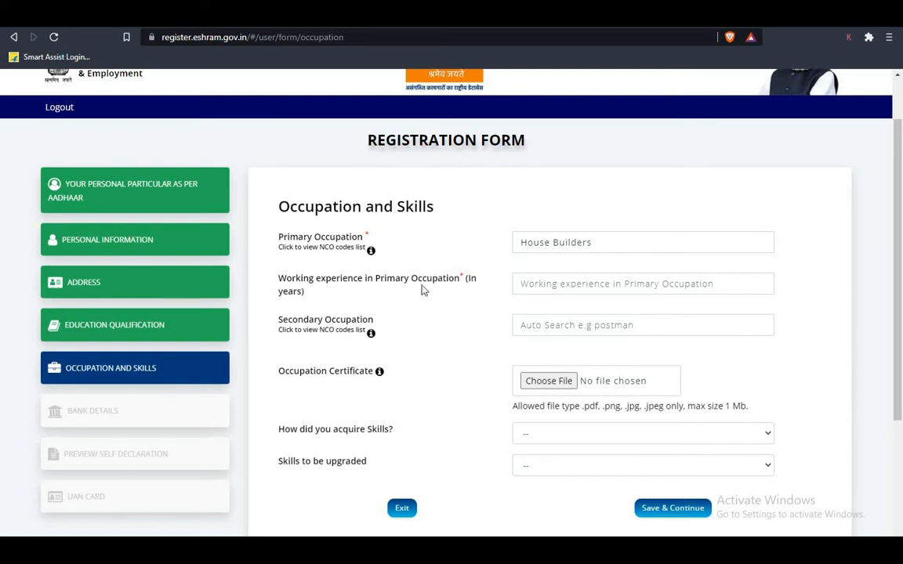
Step: Enter 1 year of working experience and 'freelancer' as the secondary occupation
click(558, 286)
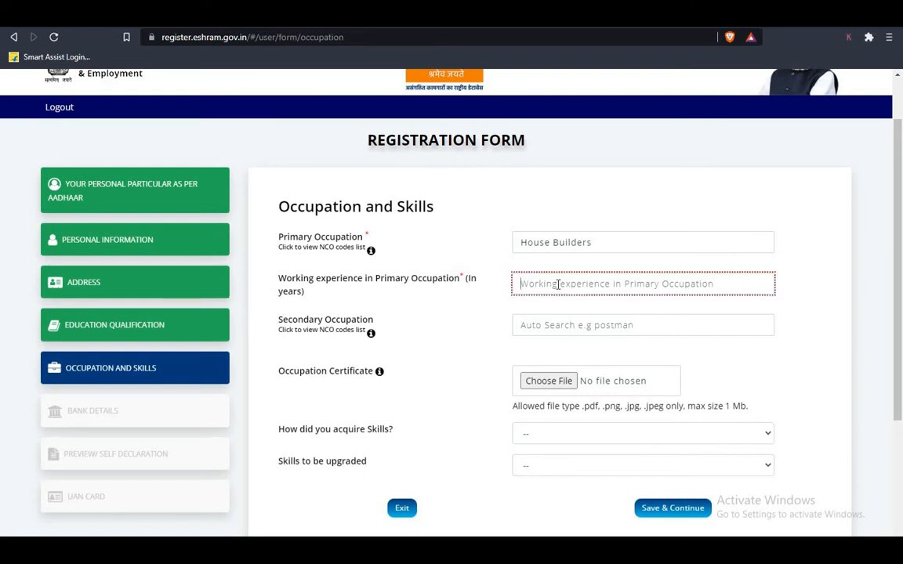
text(1)
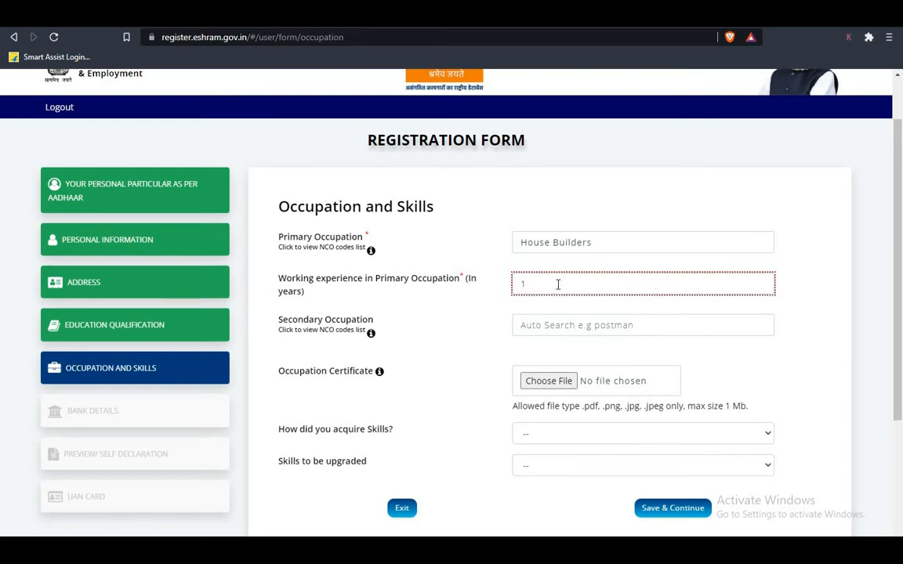
click(525, 311)
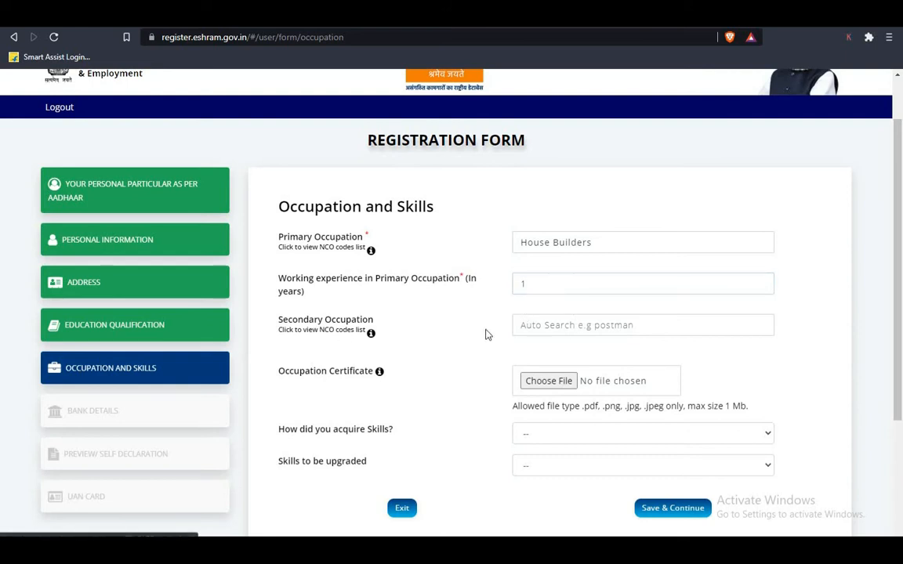
click(545, 325)
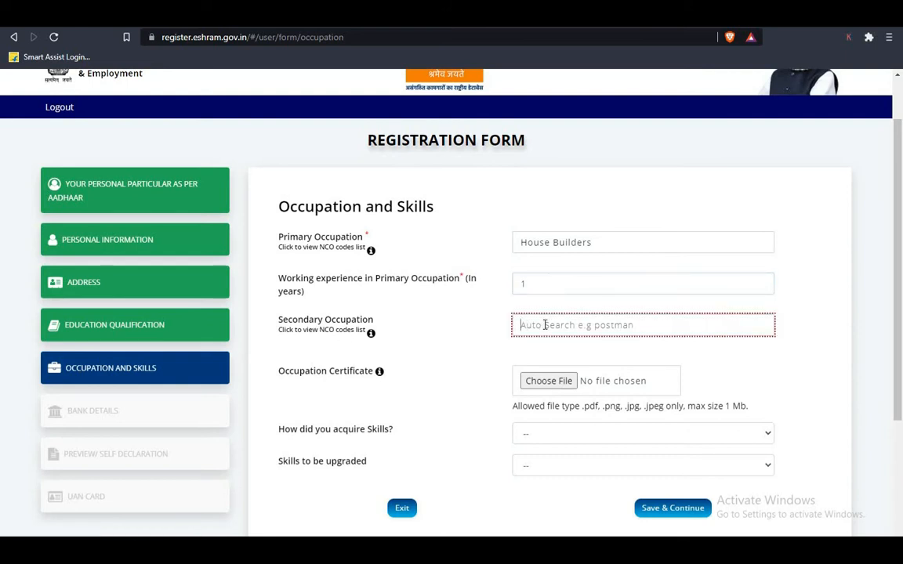
text(freelanc)
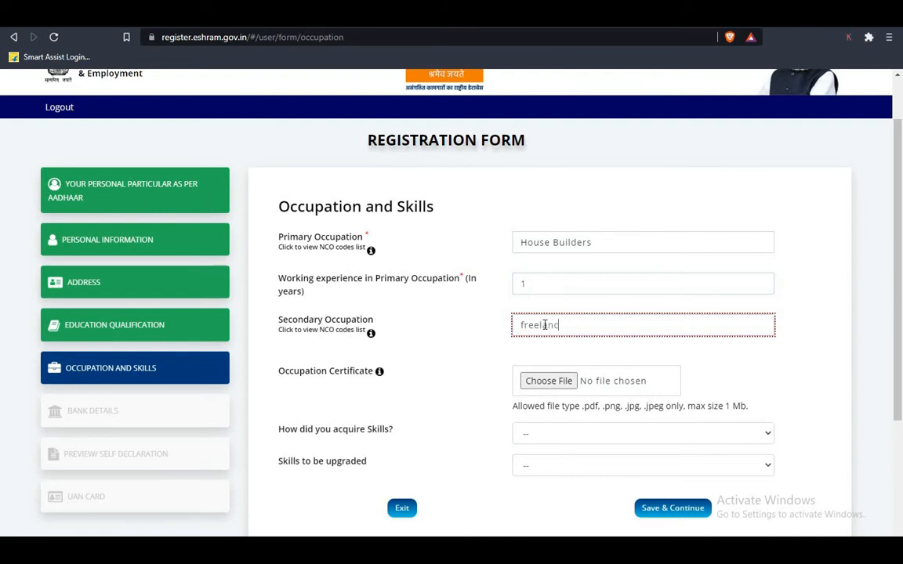
text(er)
click(560, 307)
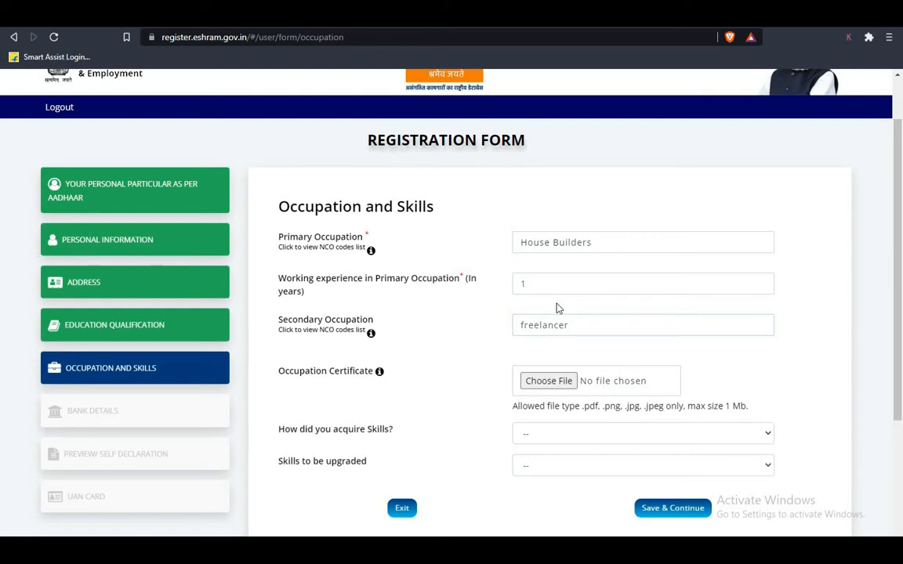
drag(570, 325, 500, 333)
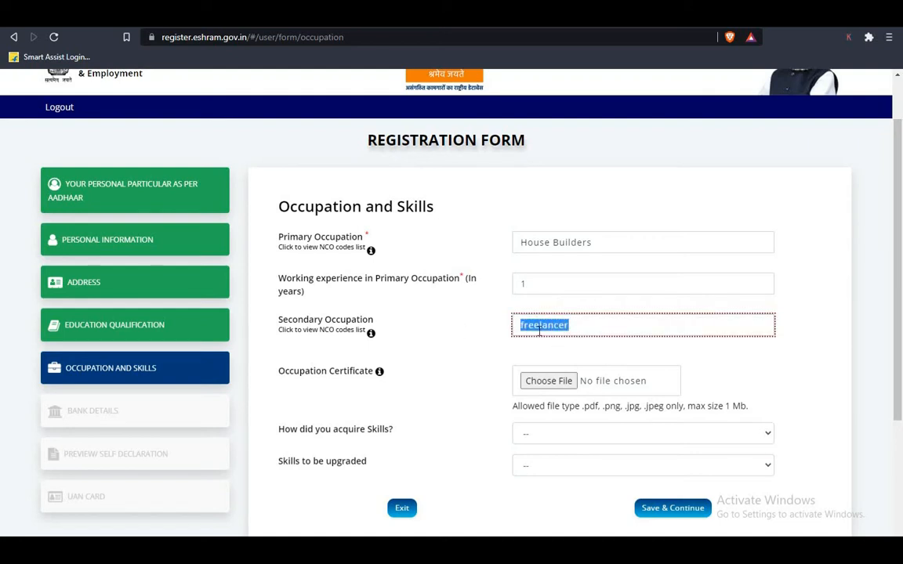
click(524, 349)
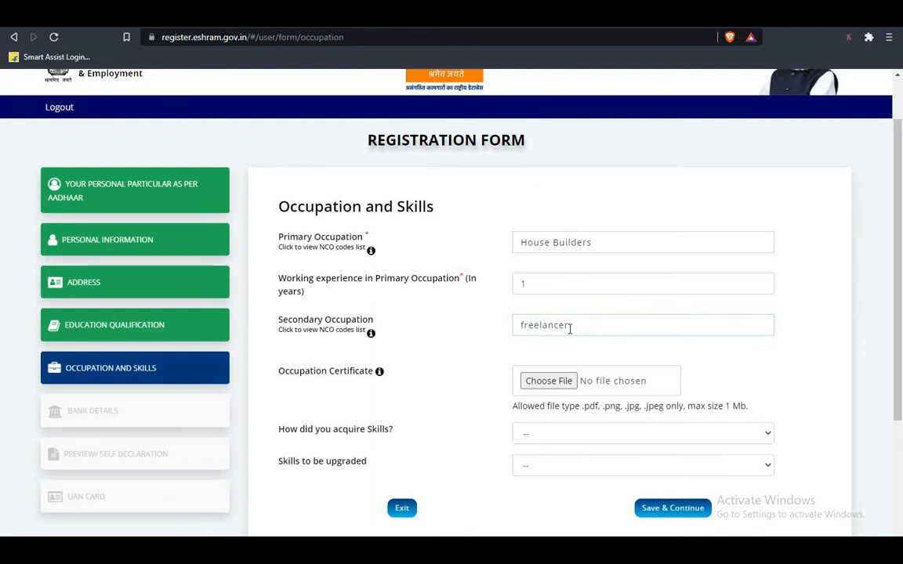
mouse_move(383, 376)
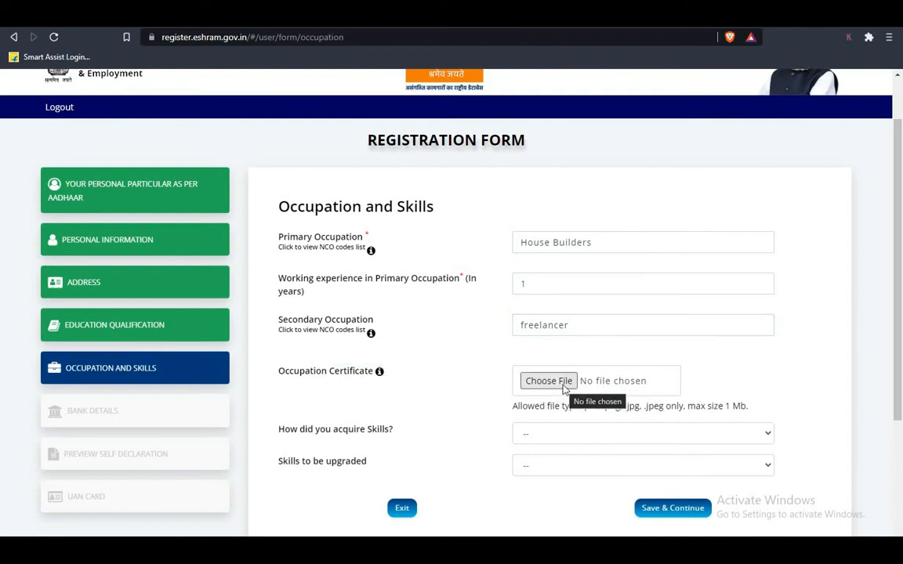
mouse_move(374, 337)
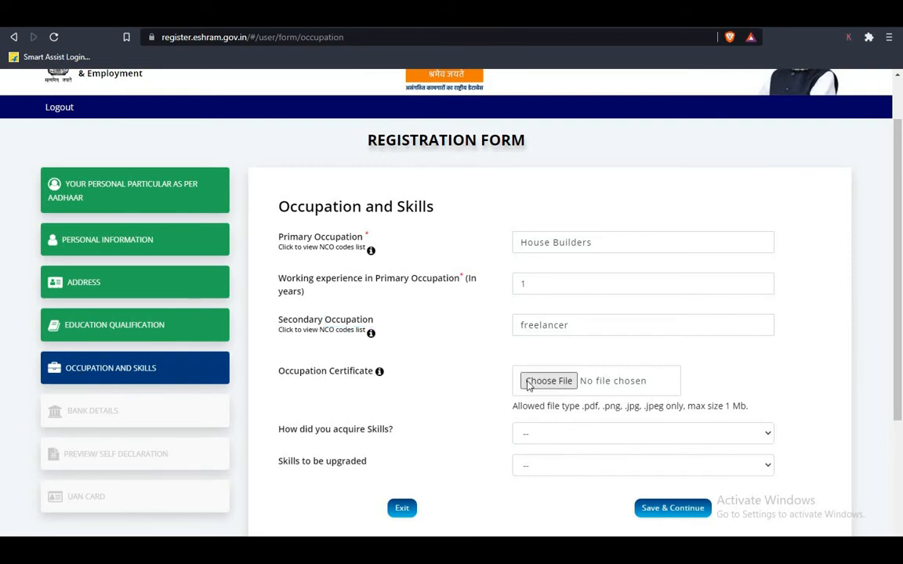
Step: Answer How did you acquire Skills? with no vocational training received
scroll(631, 374, down, 1)
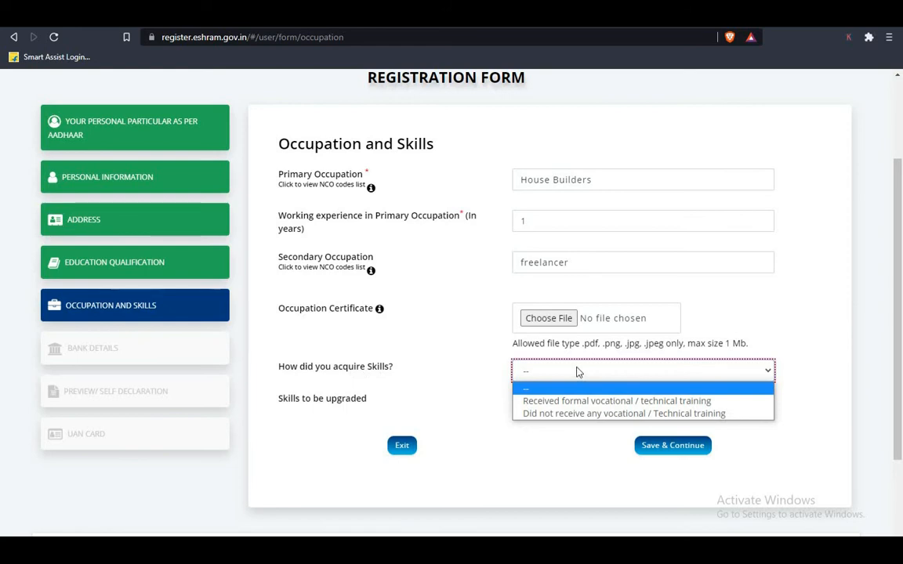
drag(414, 371, 278, 372)
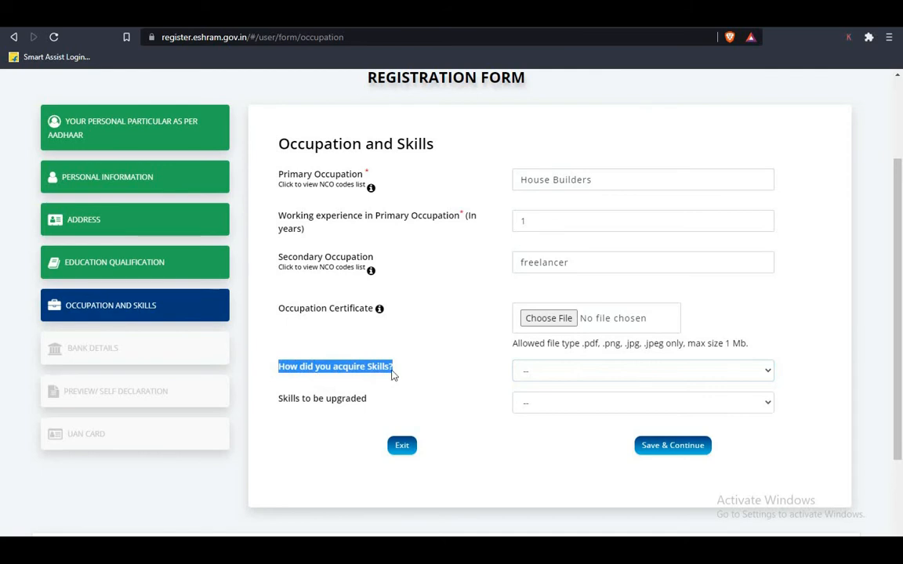
click(564, 374)
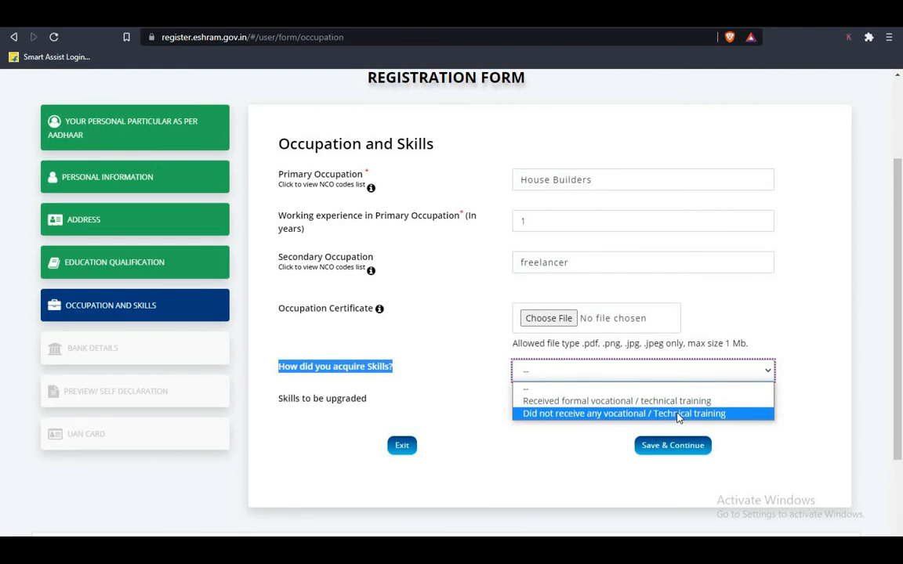
click(600, 414)
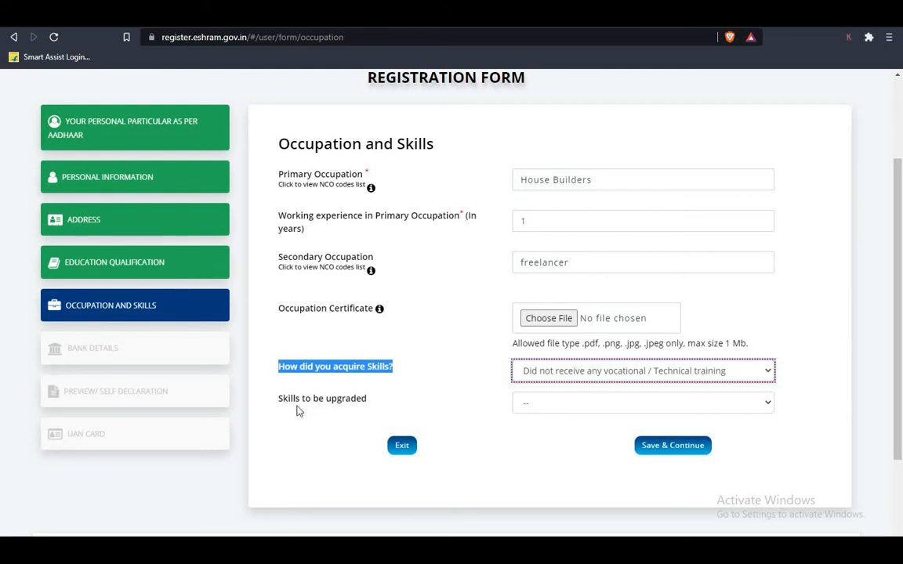
Step: Choose formal technical training to upgrade, Learning on the job as sub skill, and save
click(570, 406)
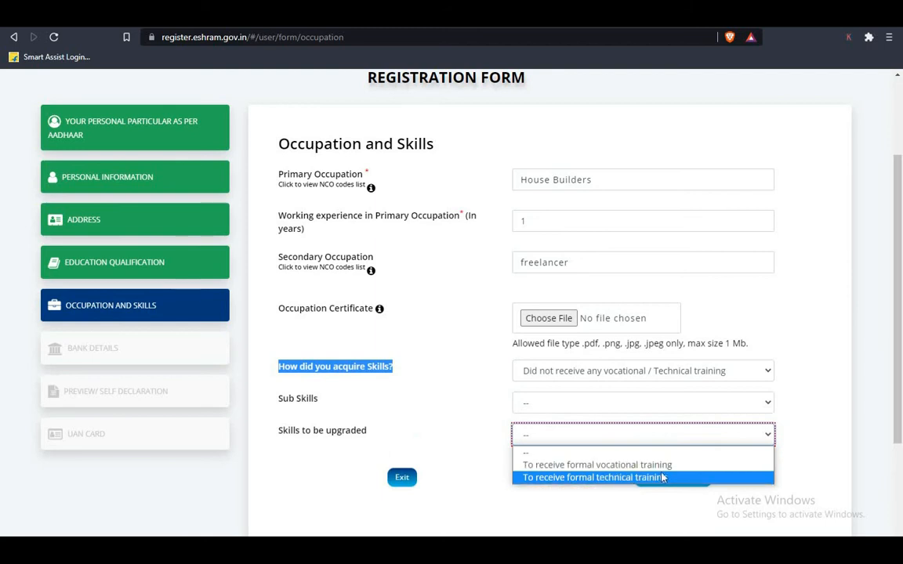
click(576, 479)
click(562, 406)
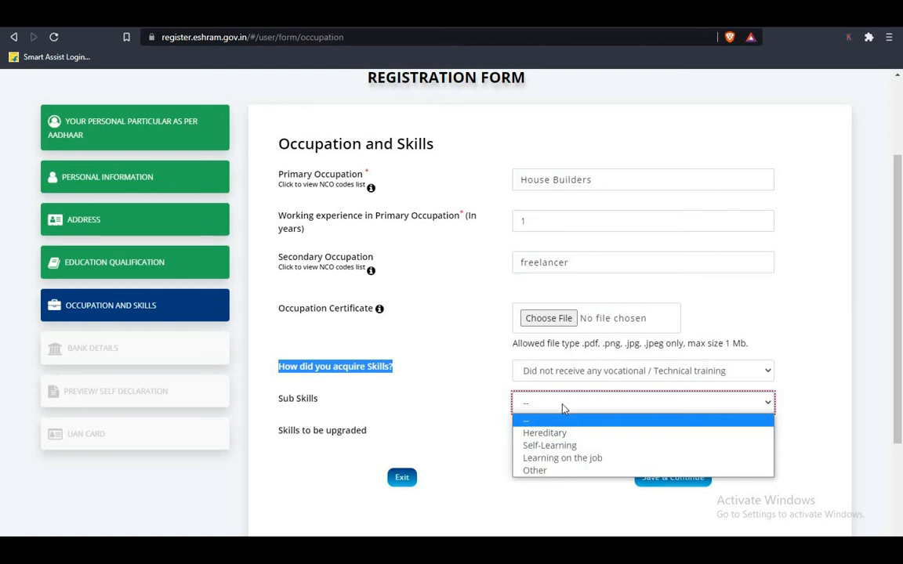
click(533, 458)
click(477, 413)
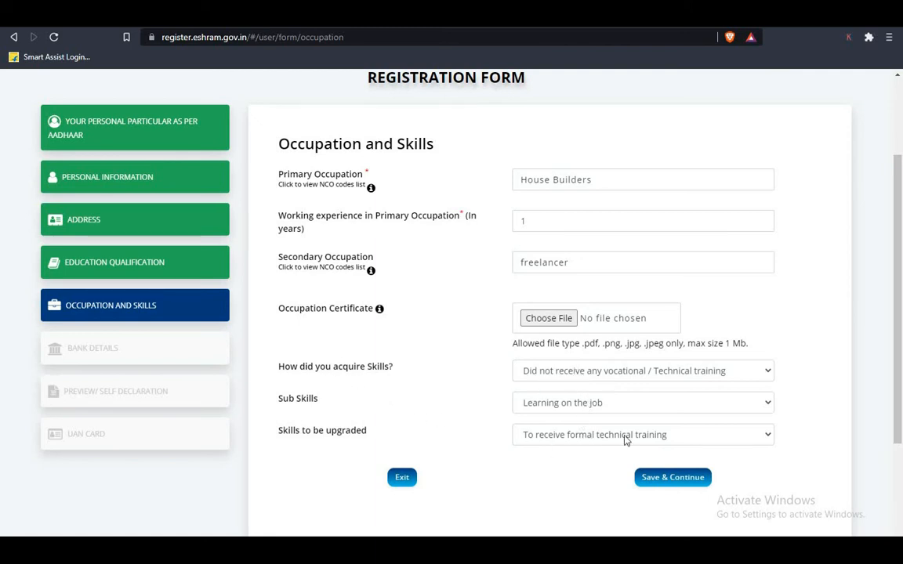
click(663, 485)
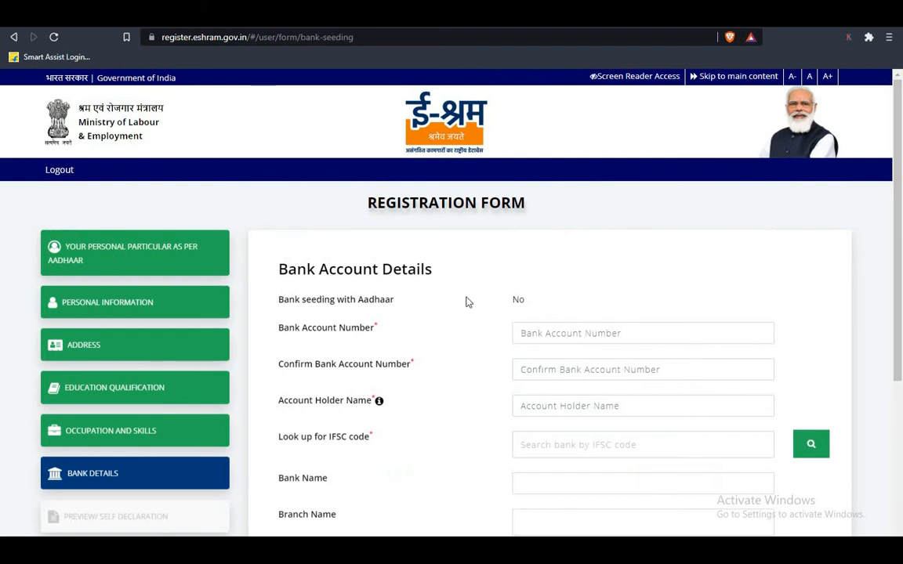
Step: Scroll through the empty Bank Account Details form to review its fields
scroll(468, 302, down, 1)
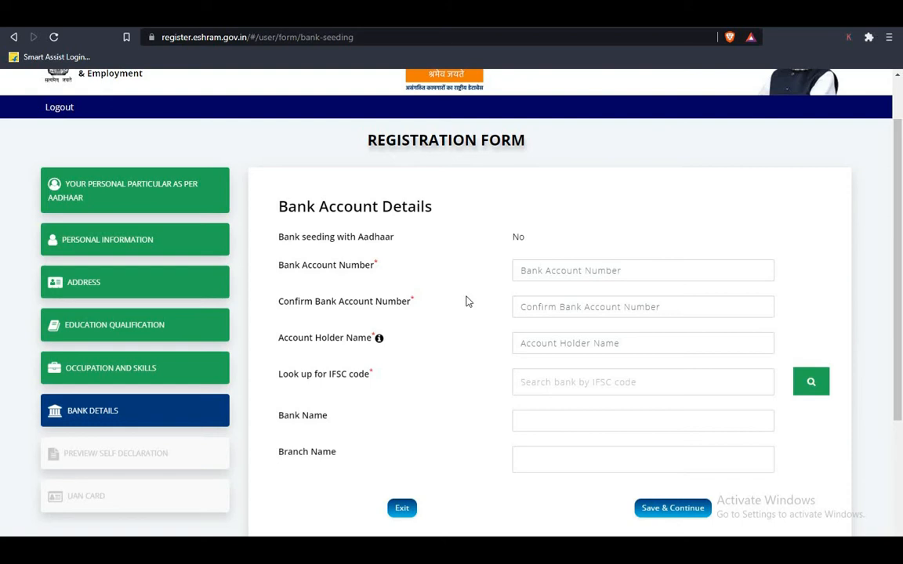
scroll(468, 302, up, 1)
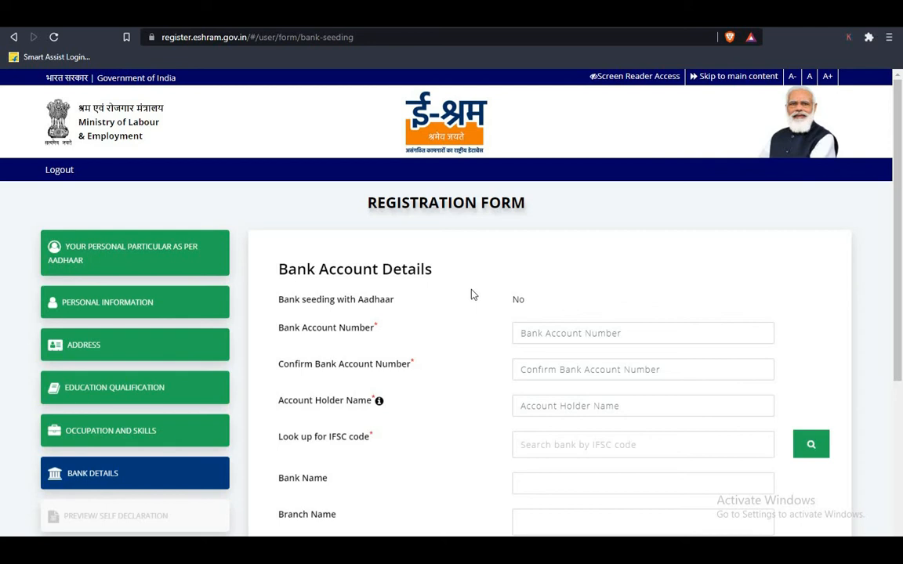
scroll(462, 313, down, 1)
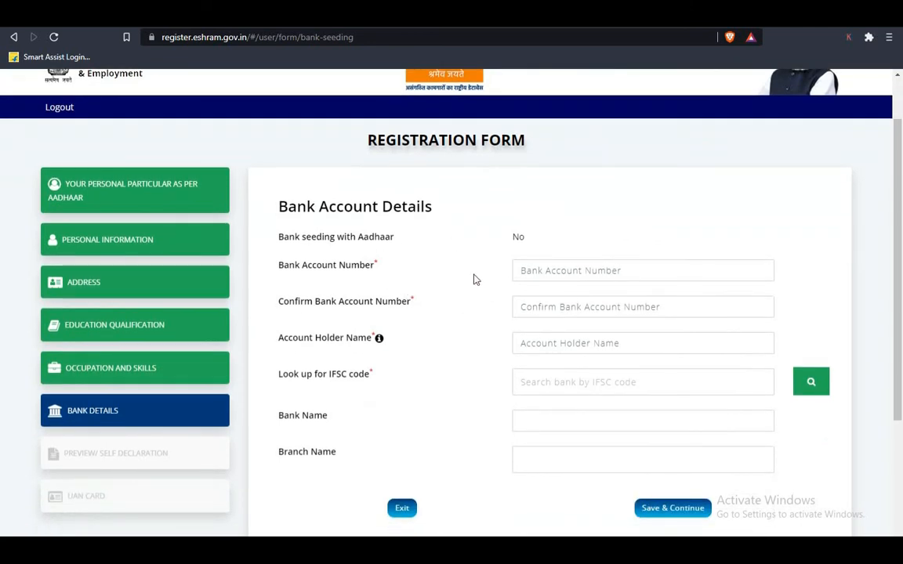
Step: Enter the bank account number, confirm it, and type the account holder's name
click(575, 272)
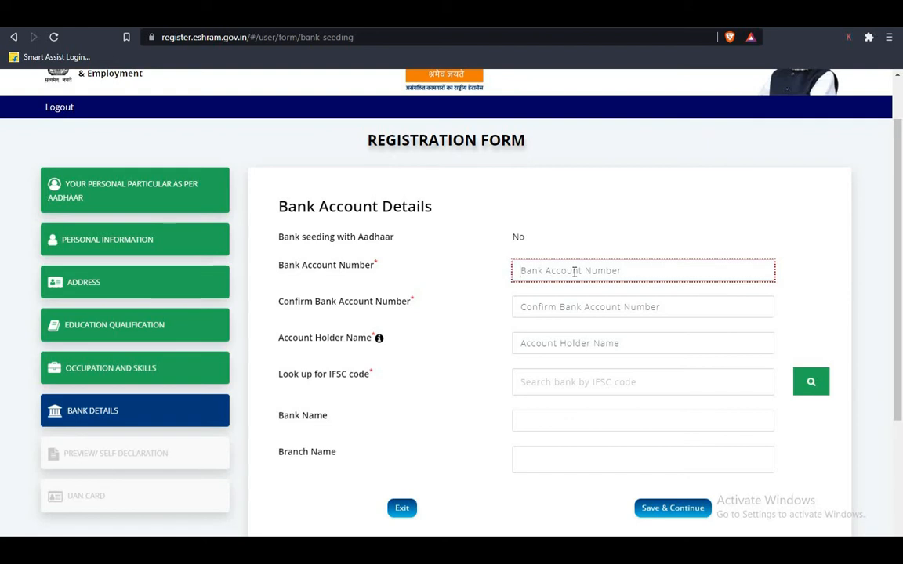
text(•••)
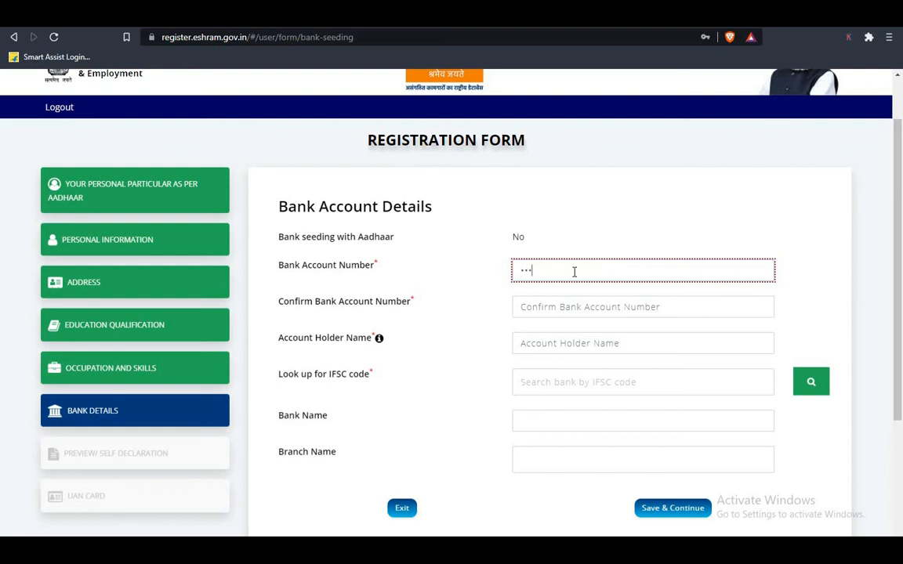
text(••••••••)
click(579, 307)
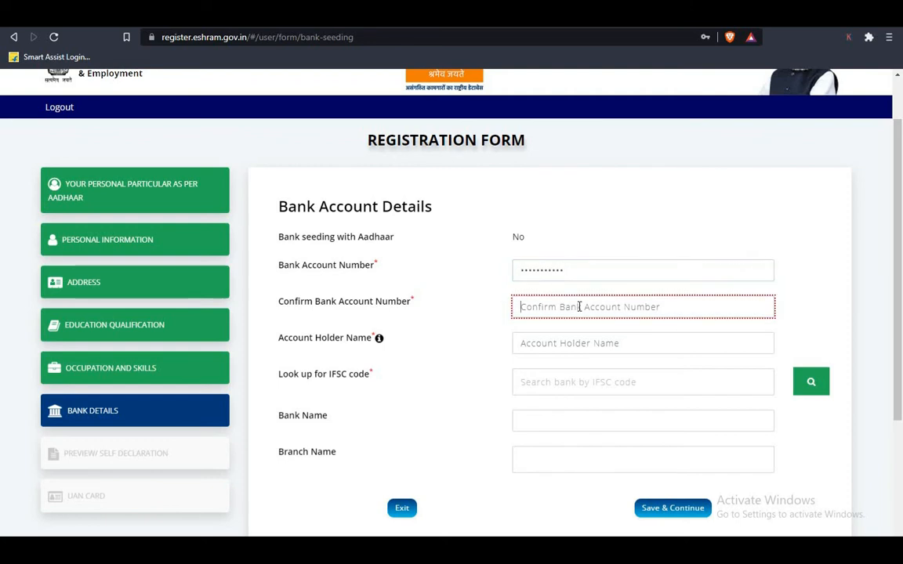
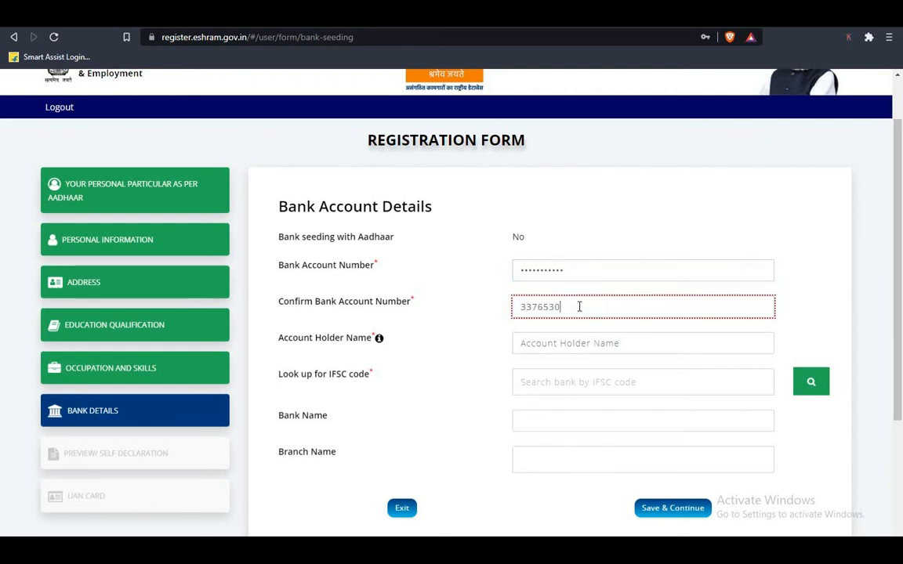
click(593, 347)
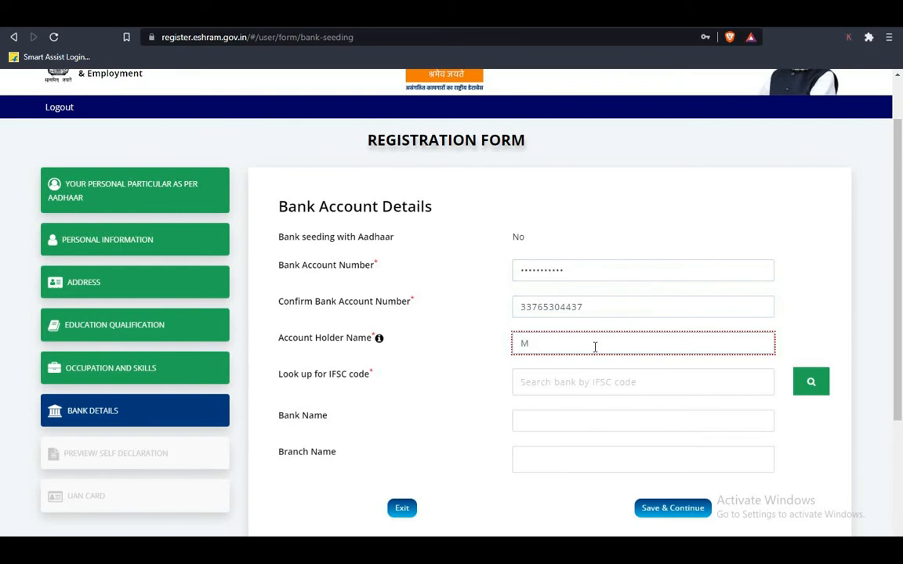
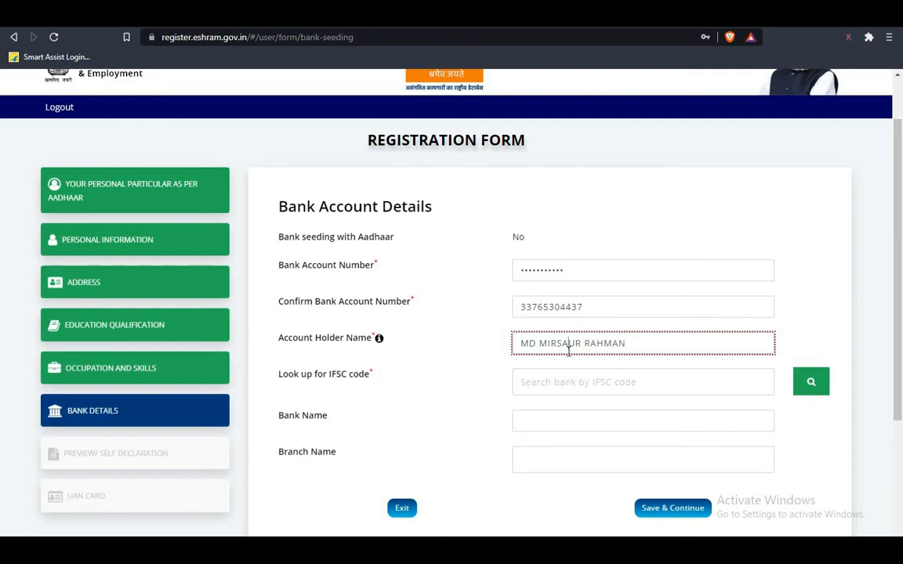
click(562, 378)
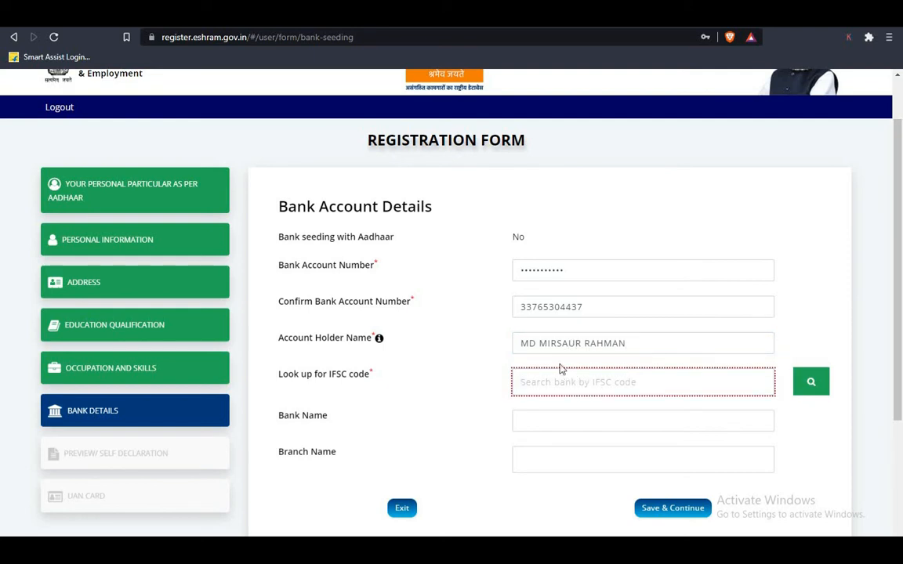
Step: Look up the bank by IFSC code SBIN0009144
text(SBIN)
text(0009144)
click(819, 389)
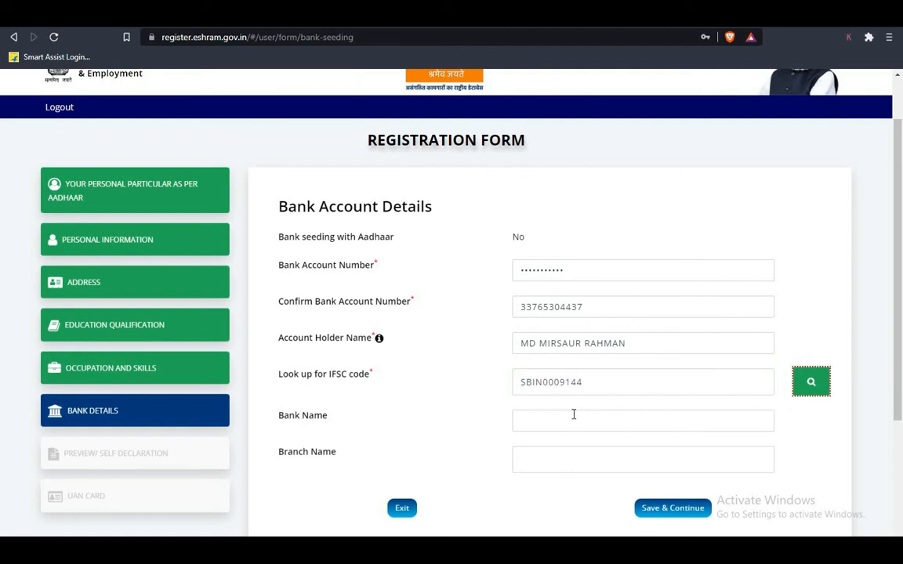
scroll(575, 415, down, 1)
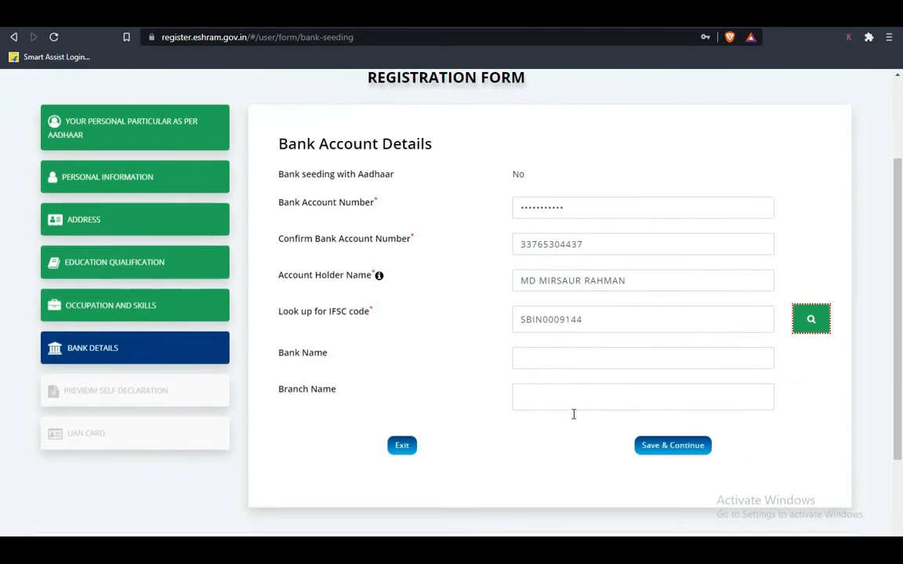
Step: Fill bank name State Bank Of India and branch LANKA, then save the bank details
click(574, 361)
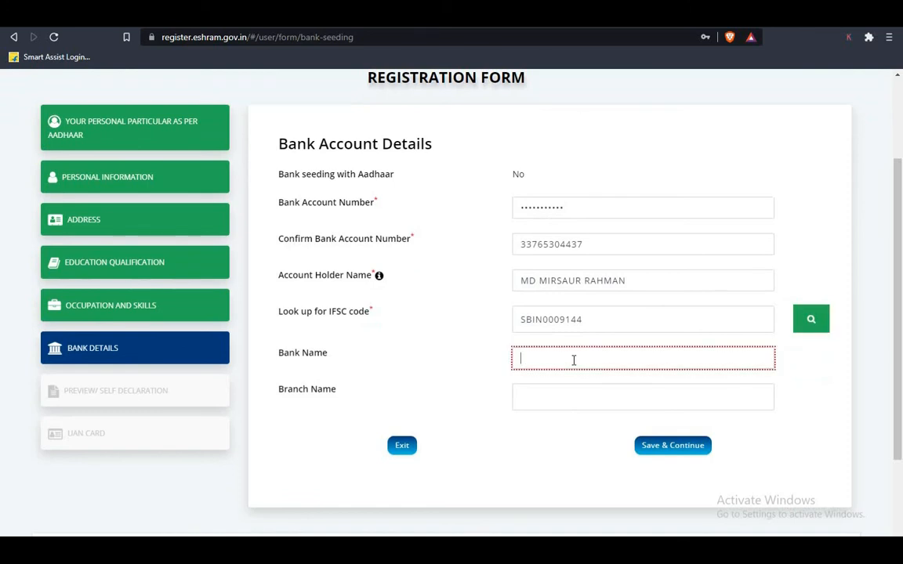
text(LANKA)
drag(551, 359, 505, 365)
text(State Bank Of)
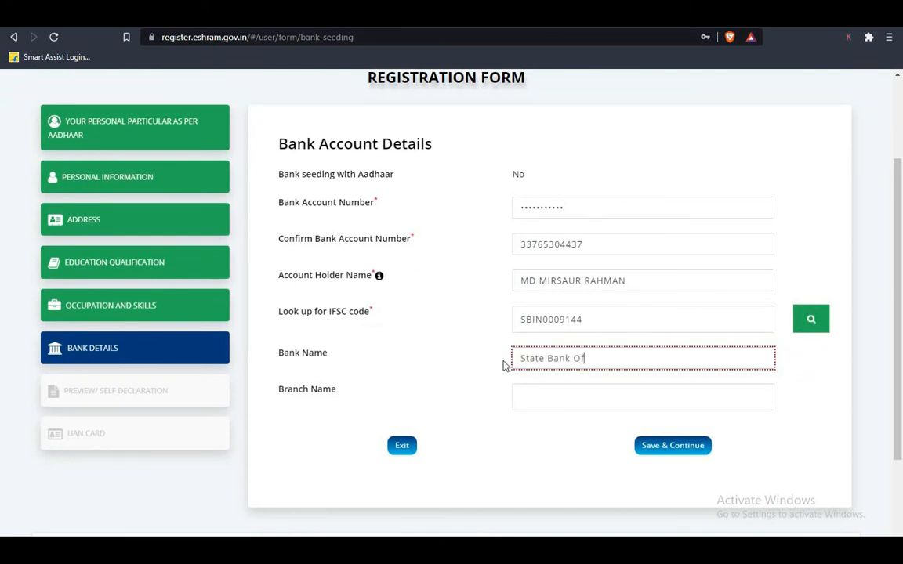
text( Inia)
click(555, 403)
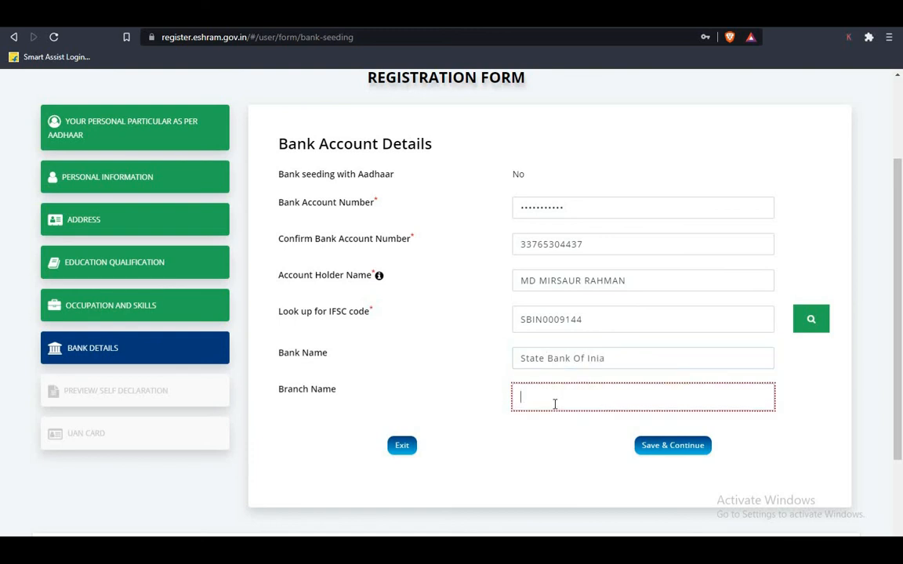
text(LANKA)
click(842, 413)
click(696, 451)
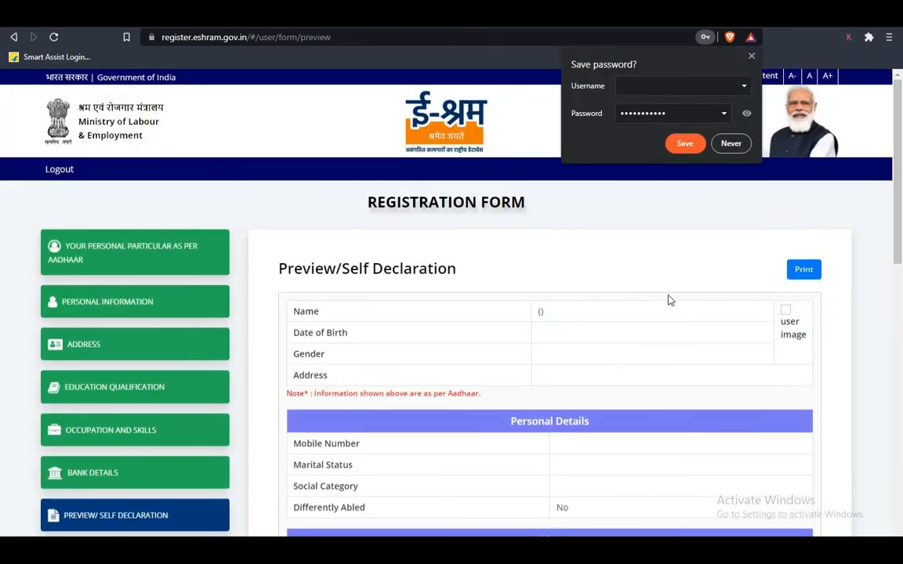
Step: Dismiss the browser's save-password prompt and tick the 'I undertake that…' declaration checkbox
scroll(668, 299, down, 3)
click(732, 144)
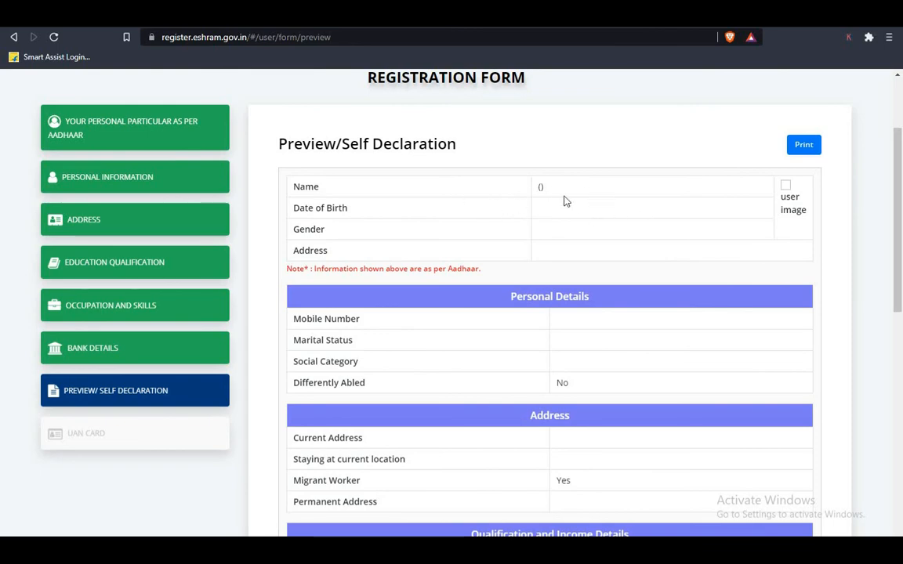
scroll(563, 202, down, 2)
scroll(483, 185, down, 5)
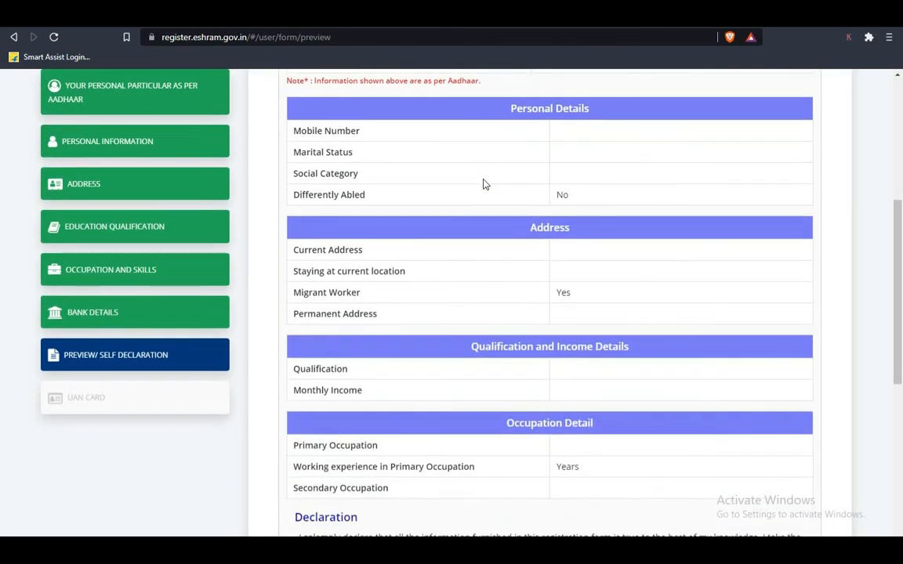
scroll(306, 309, down, 1)
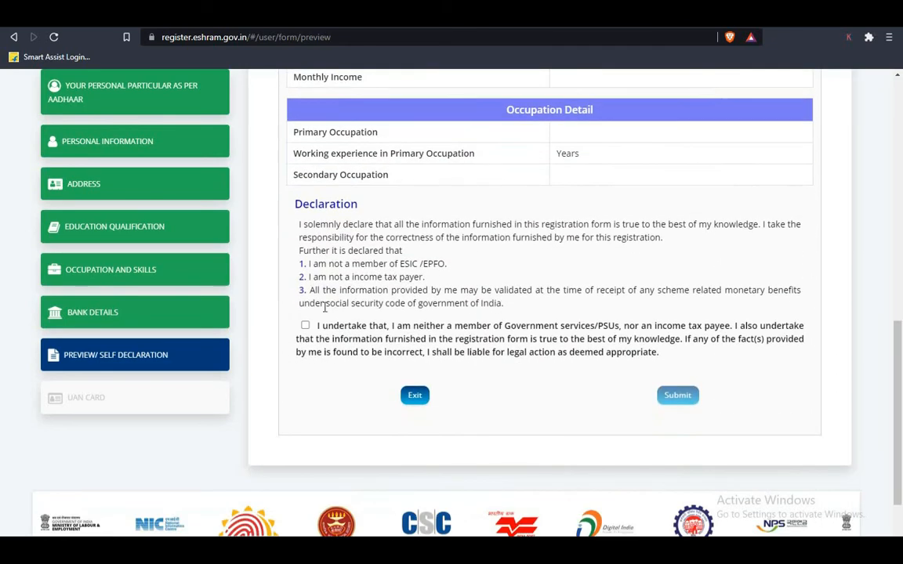
scroll(306, 324, up, 1)
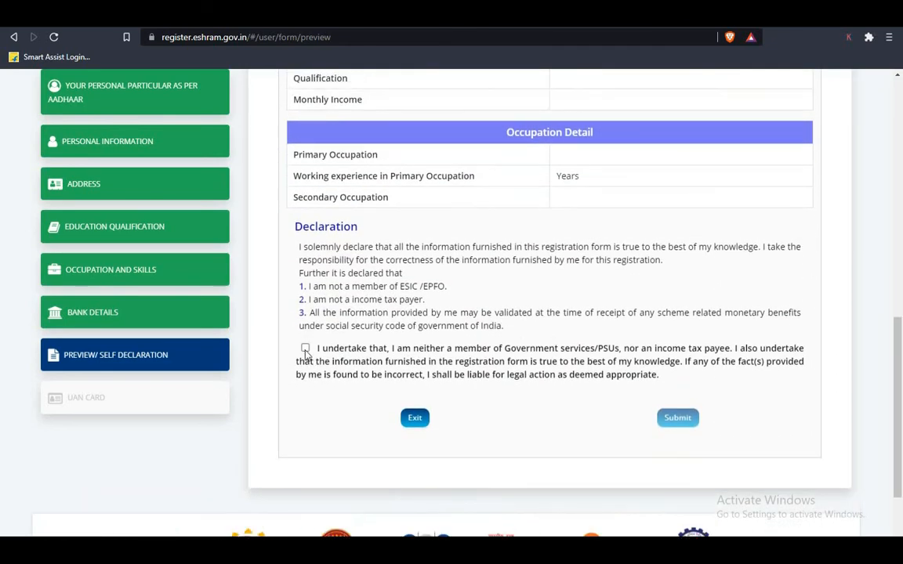
click(305, 349)
Step: Scroll through the preview page to review all registration sections
scroll(831, 275, down, 5)
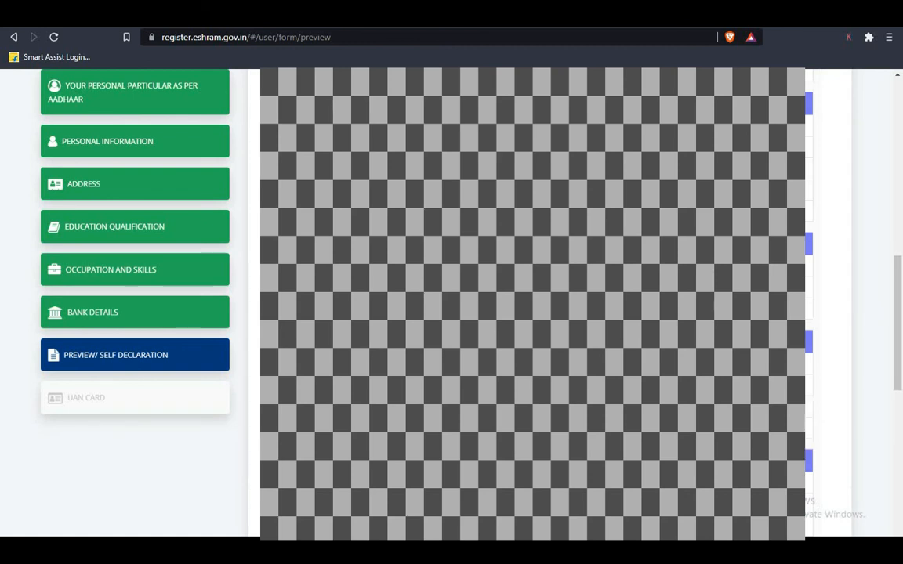
scroll(831, 274, up, 10)
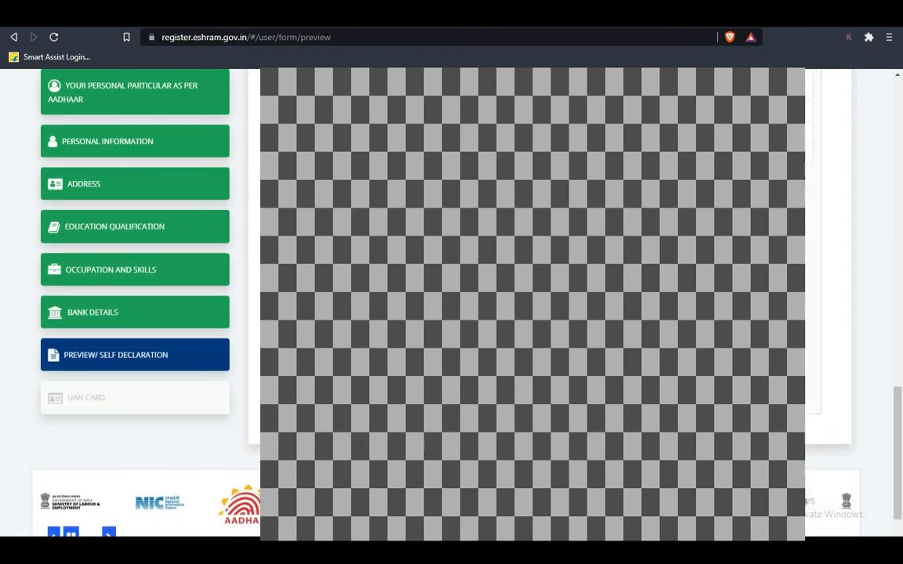
scroll(831, 275, up, 1)
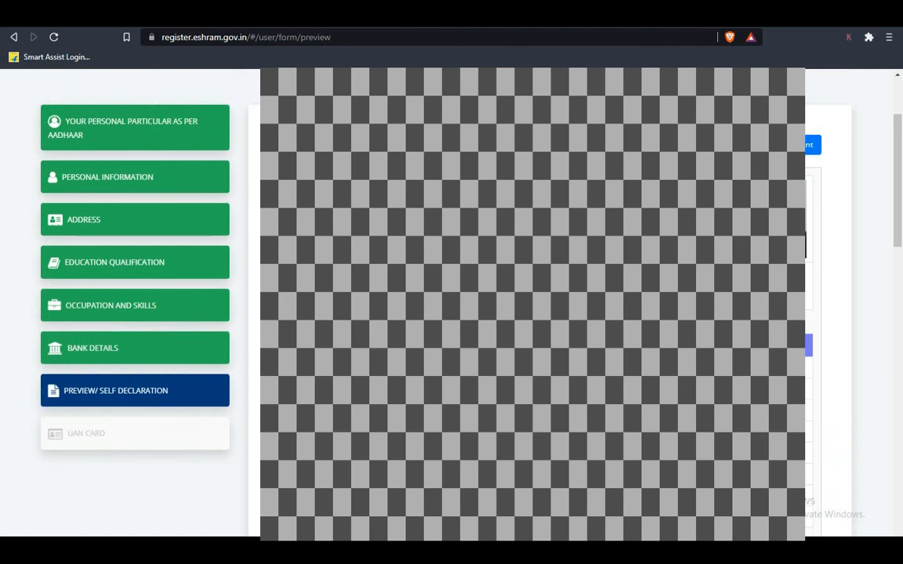
scroll(831, 274, down, 1)
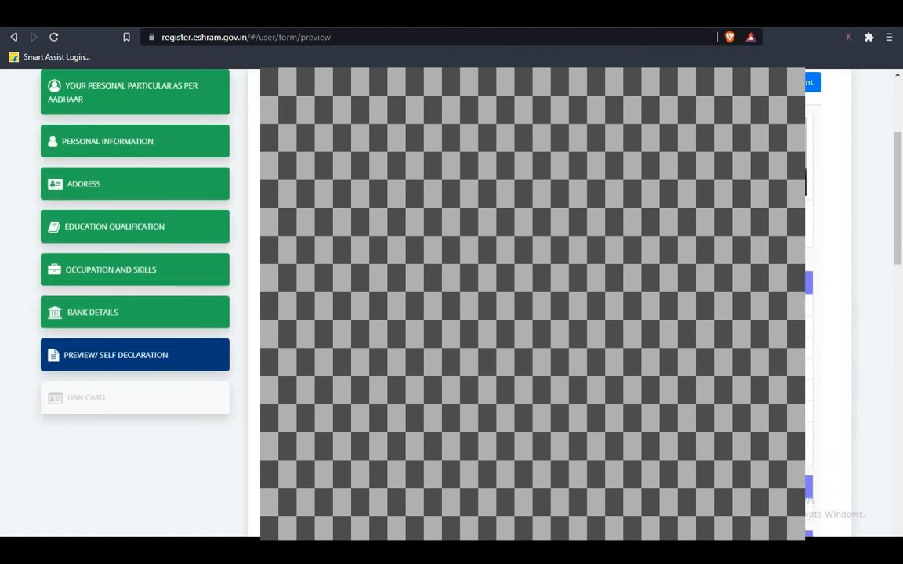
scroll(831, 314, down, 5)
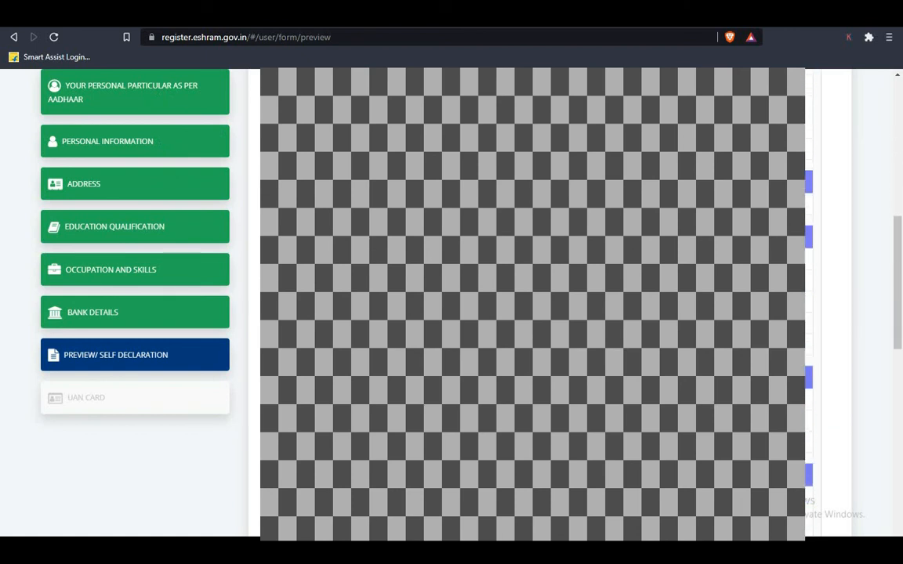
scroll(533, 314, down, 3)
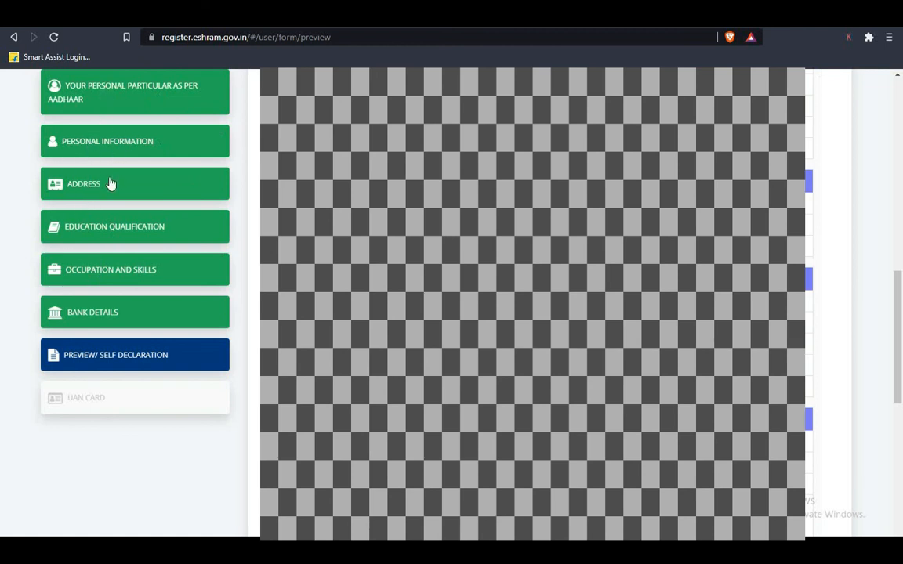
scroll(125, 198, down, 5)
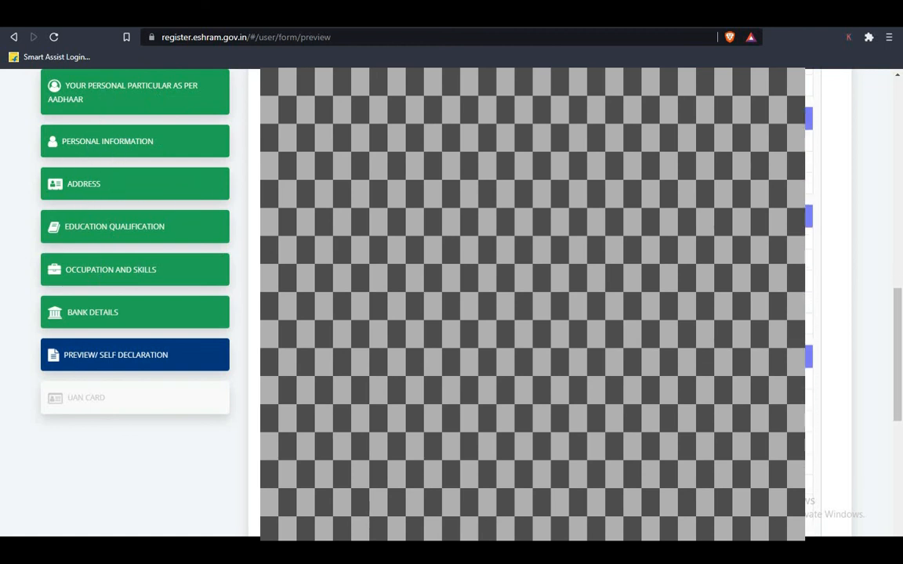
scroll(387, 289, down, 3)
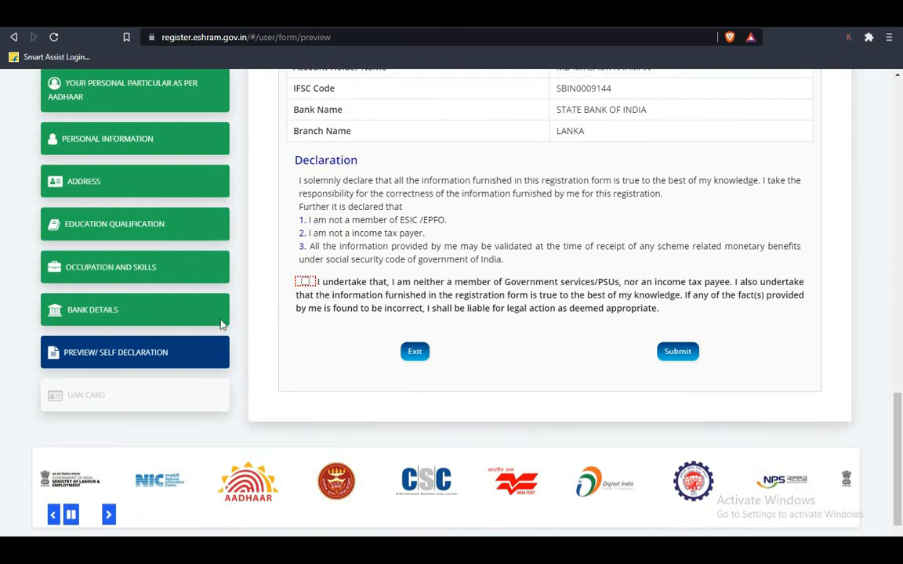
scroll(95, 198, up, 1)
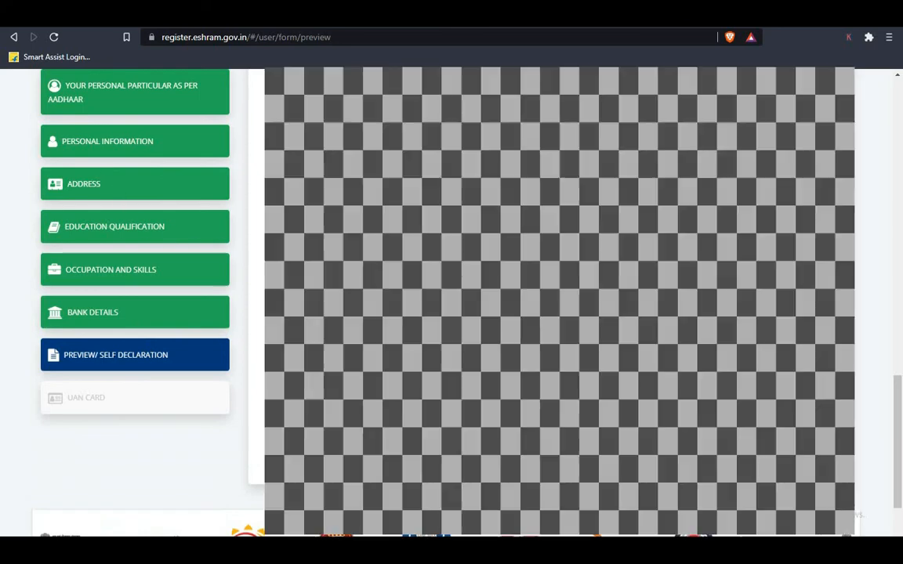
scroll(560, 301, up, 14)
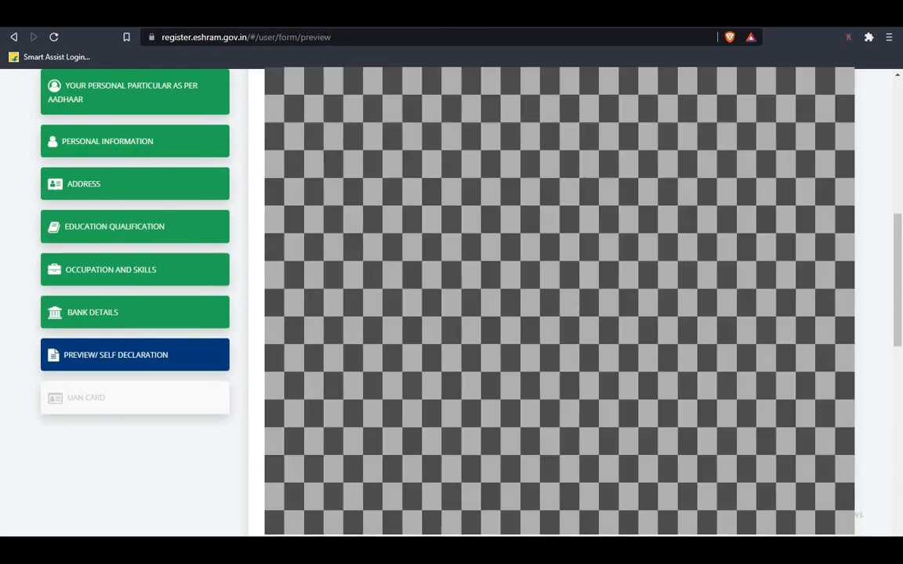
scroll(560, 301, down, 12)
scroll(560, 301, down, 2)
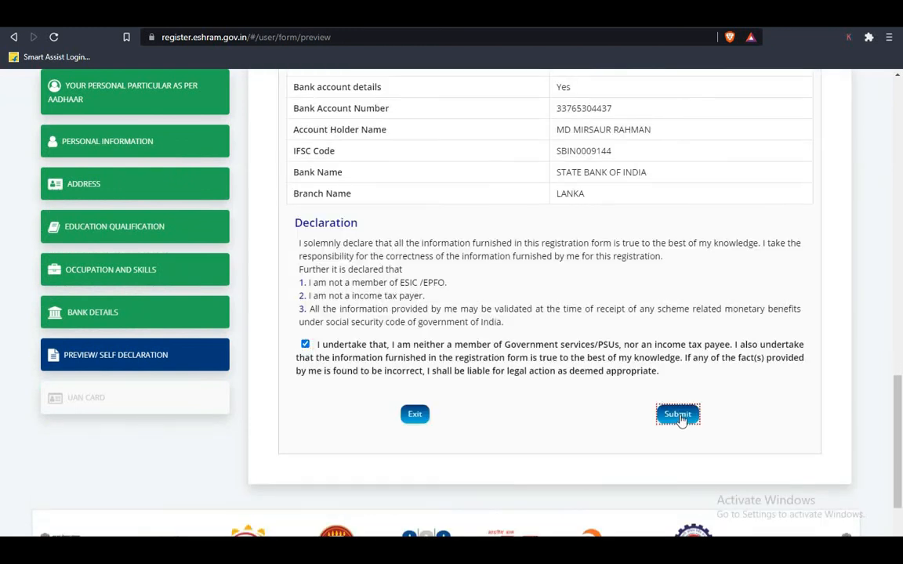
Step: Submit the declaration, enter and verify the received OTP, then submit again
click(678, 414)
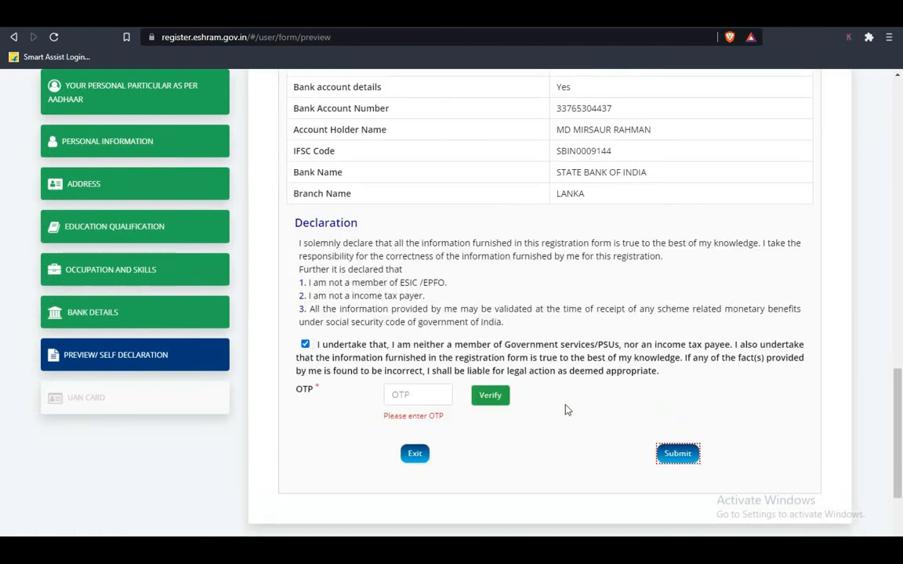
click(421, 396)
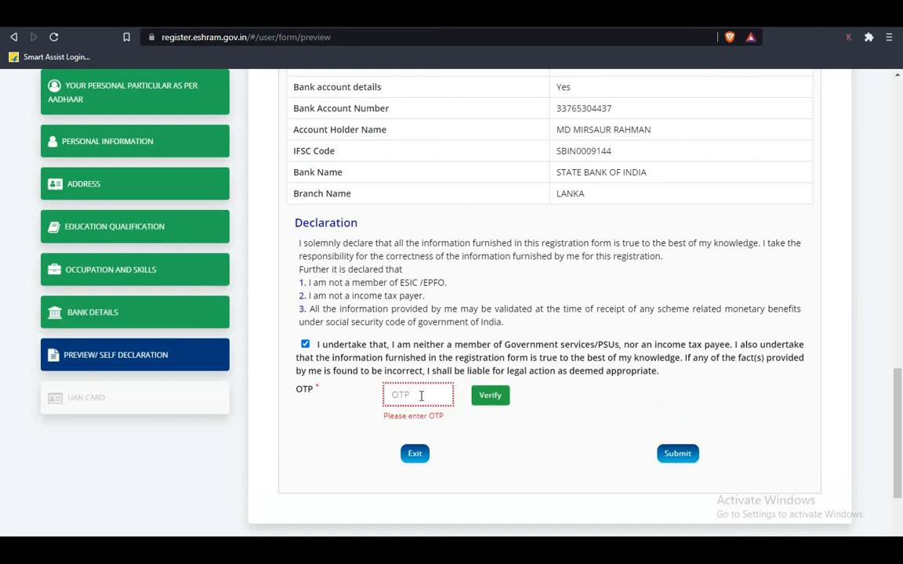
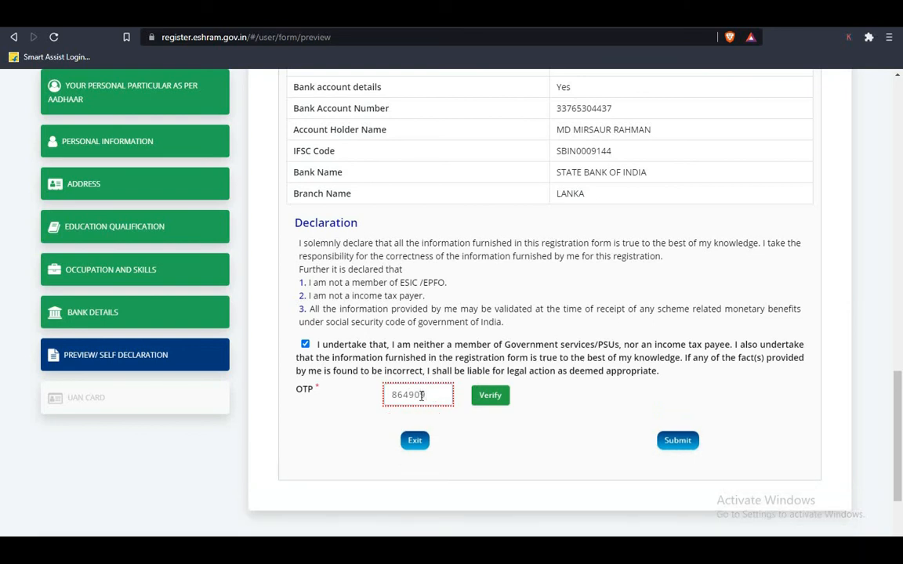
click(491, 396)
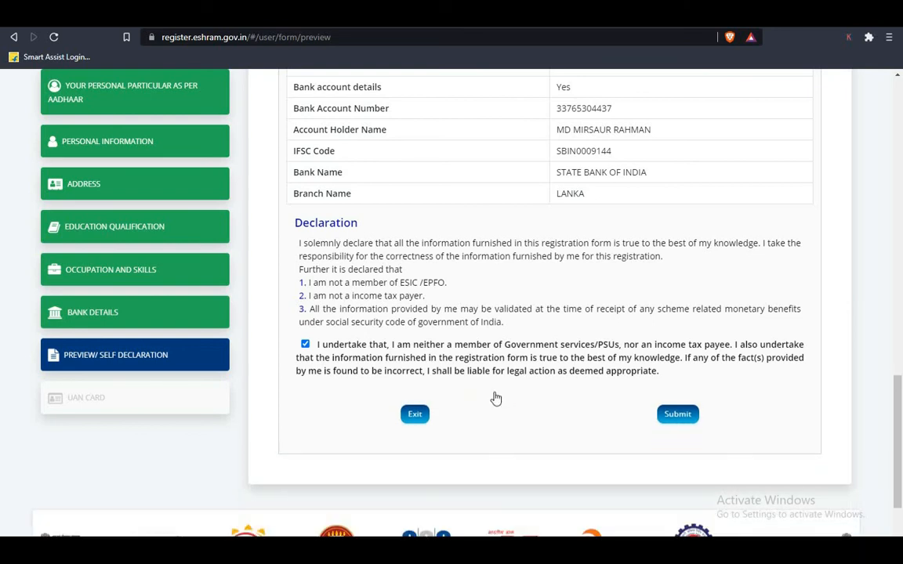
click(677, 416)
scroll(749, 436, up, 1)
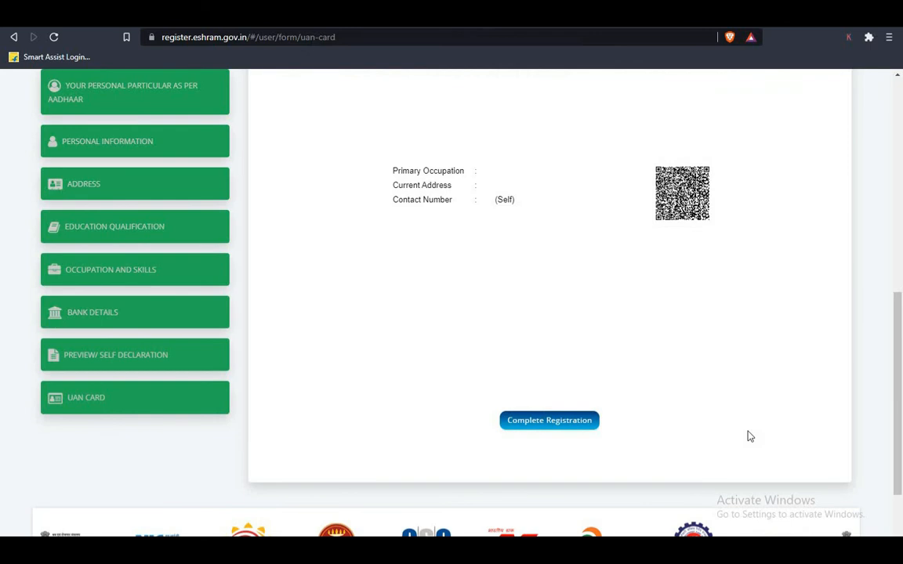
Step: Scroll over the front and back of the generated e-SHRAM card to check photo, UAN and contact details
scroll(751, 427, up, 3)
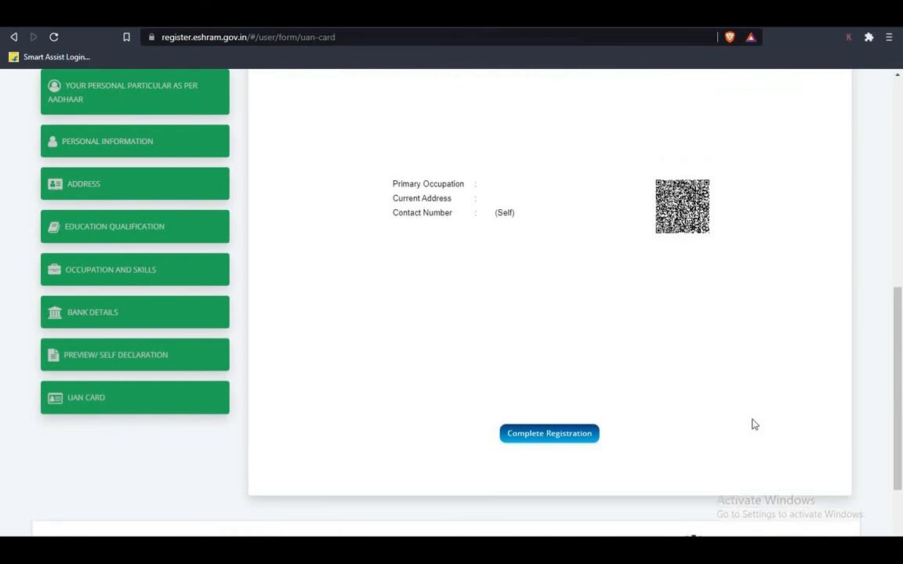
scroll(754, 424, up, 3)
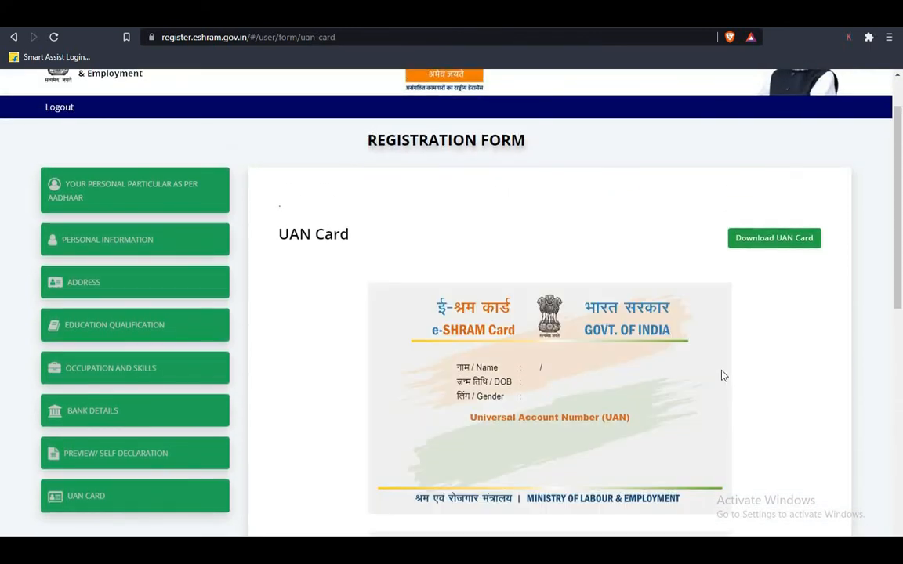
scroll(706, 377, down, 5)
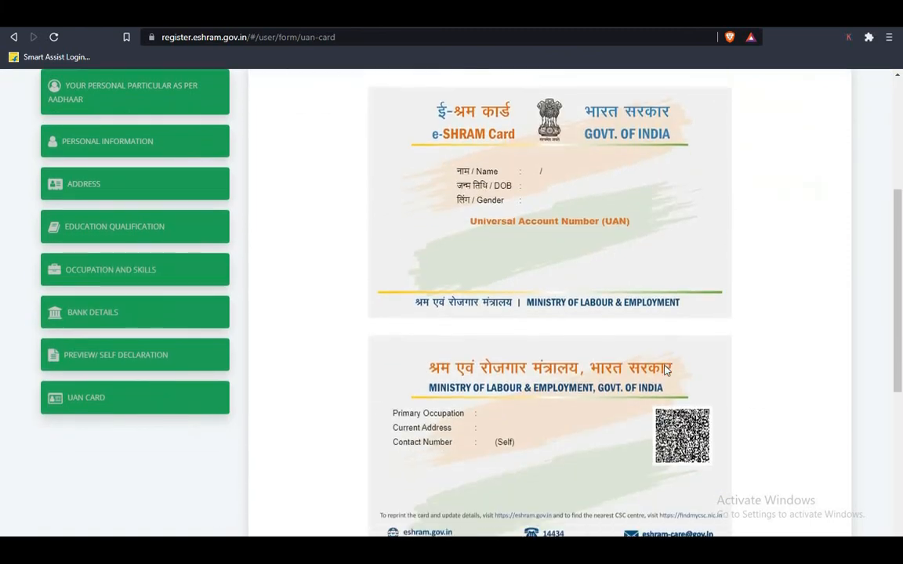
scroll(665, 365, up, 5)
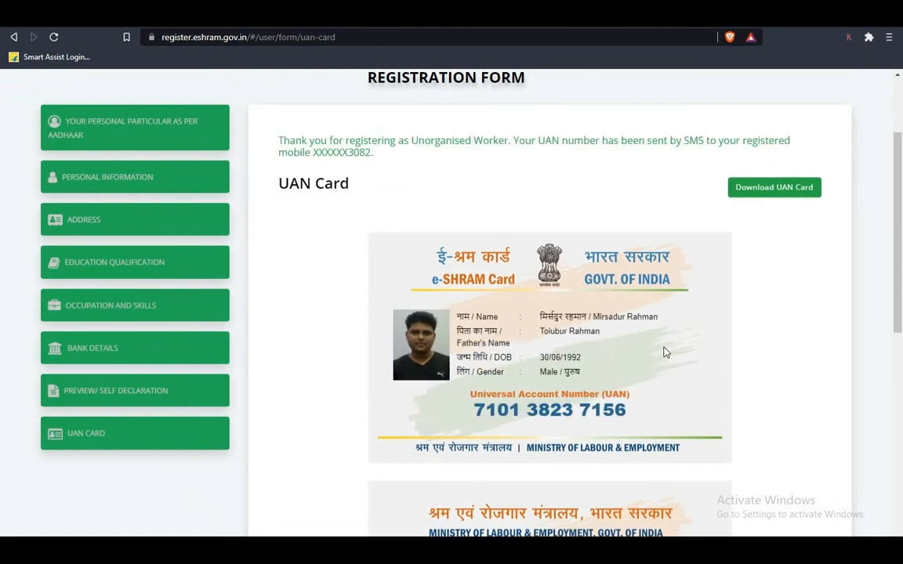
scroll(665, 353, down, 1)
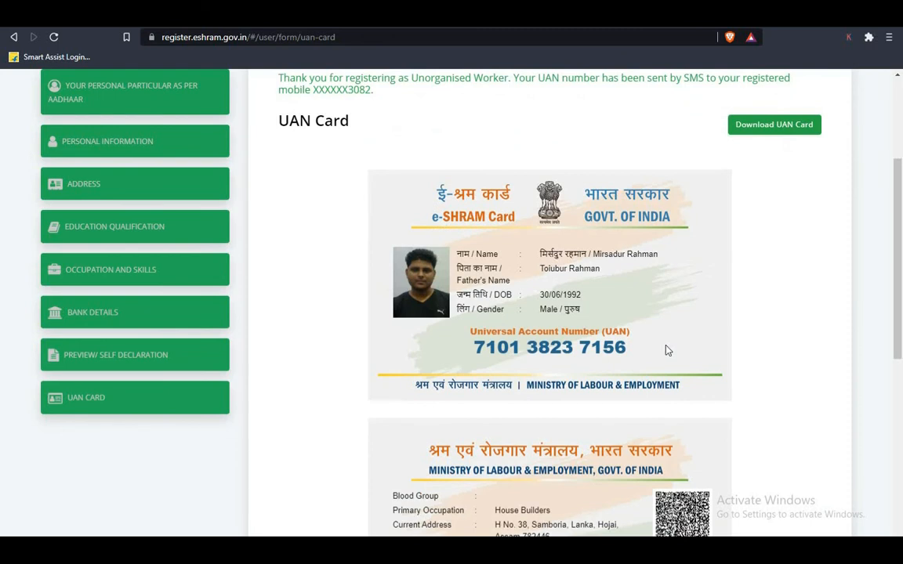
scroll(667, 349, down, 1)
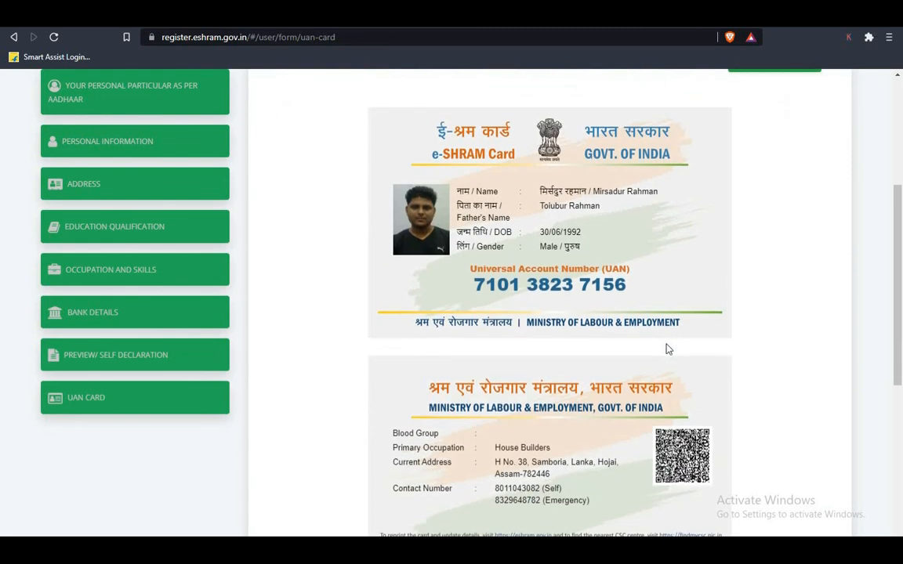
scroll(667, 349, down, 2)
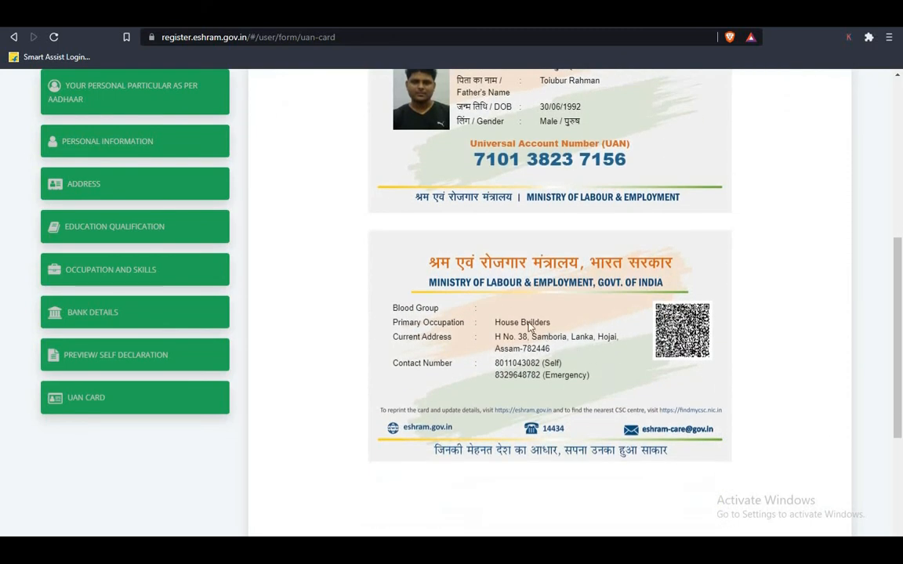
scroll(529, 290, up, 1)
scroll(524, 298, up, 2)
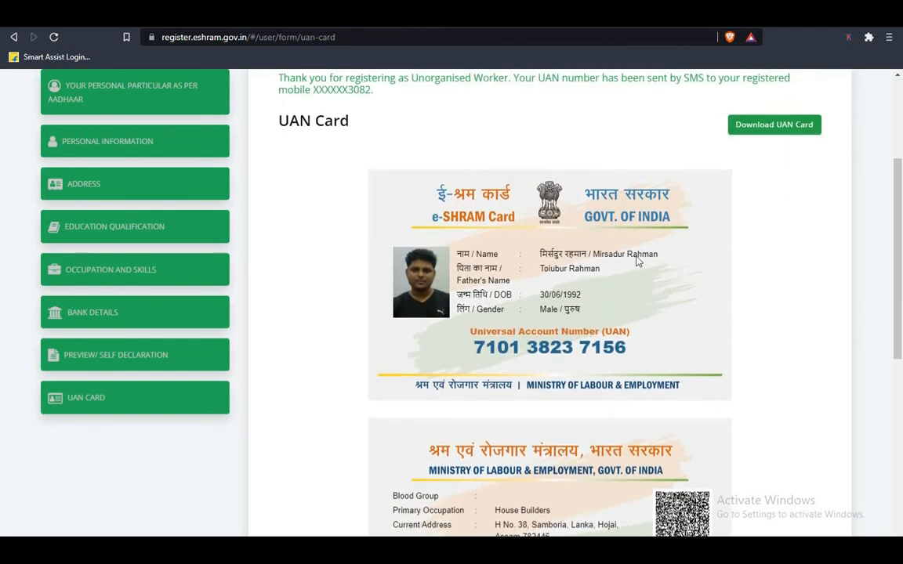
Step: Download the UAN card as uan-card.pdf to the Desktop and open it from the download bar
click(780, 131)
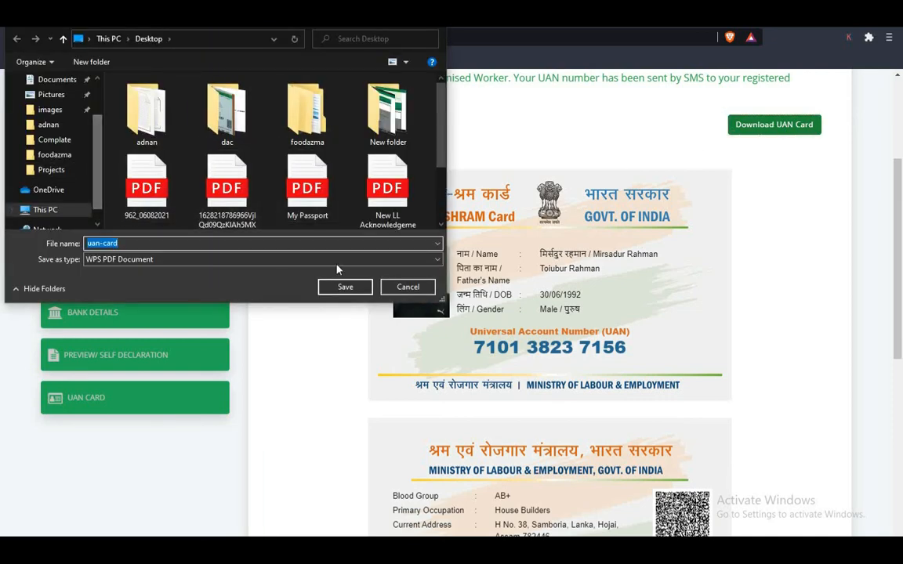
click(345, 287)
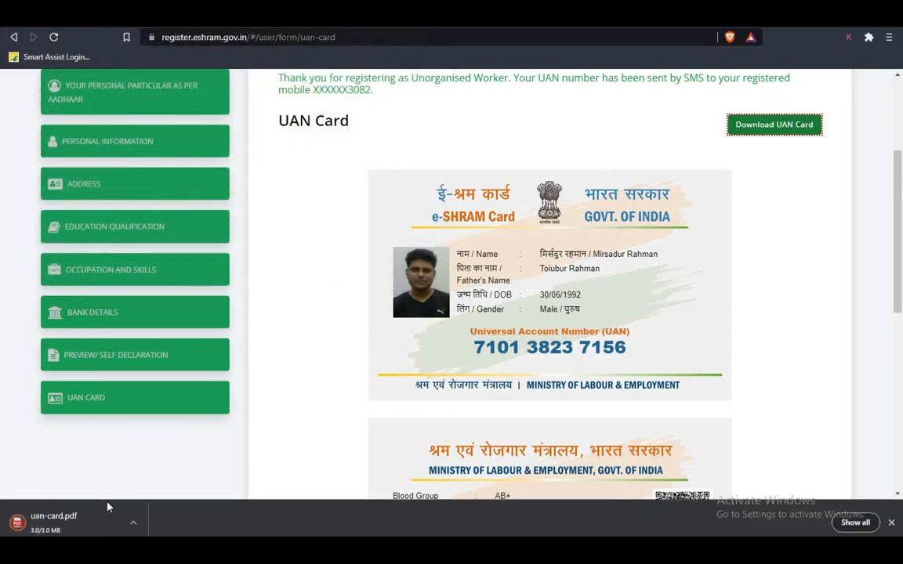
click(61, 523)
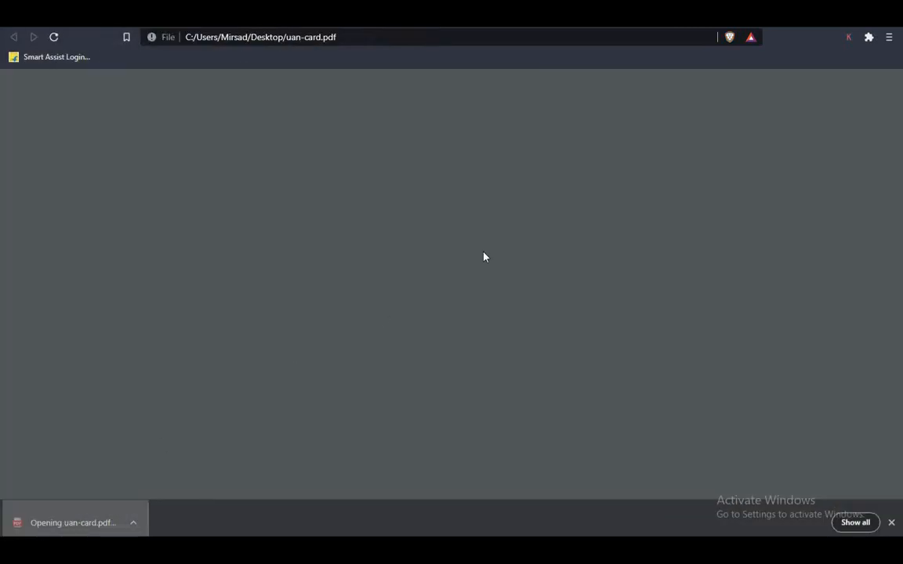
Step: Scroll through uan-card.pdf in the PDF viewer to see both sides of the card
scroll(584, 211, down, 3)
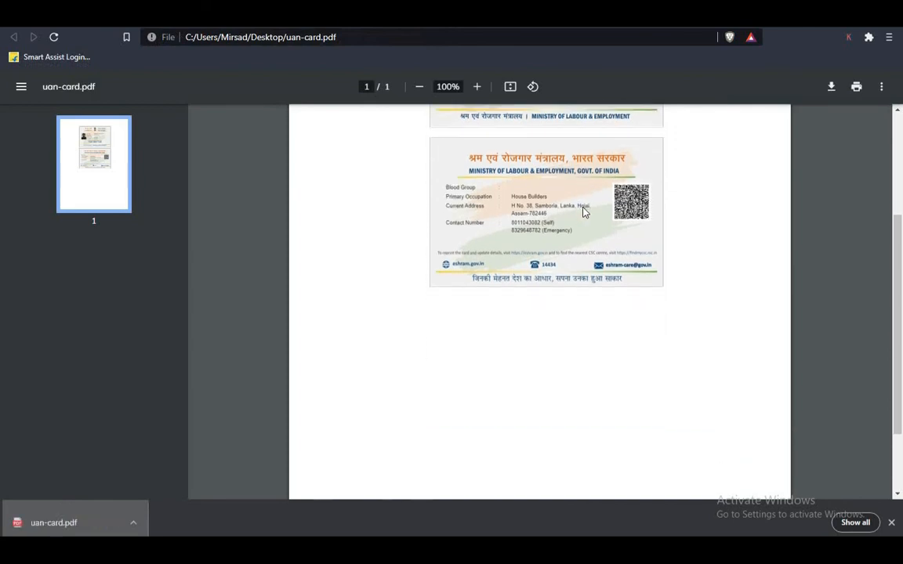
scroll(585, 212, up, 3)
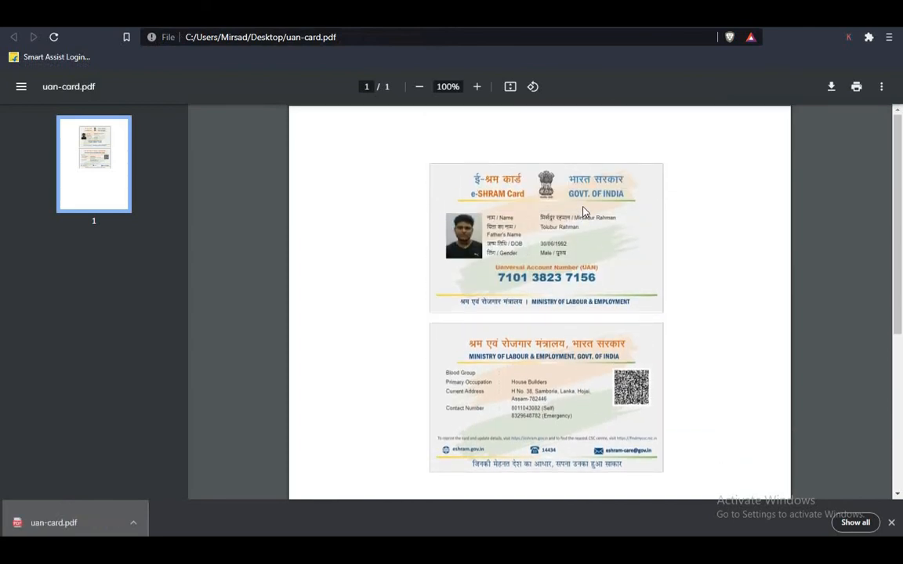
scroll(584, 212, down, 1)
scroll(584, 212, up, 1)
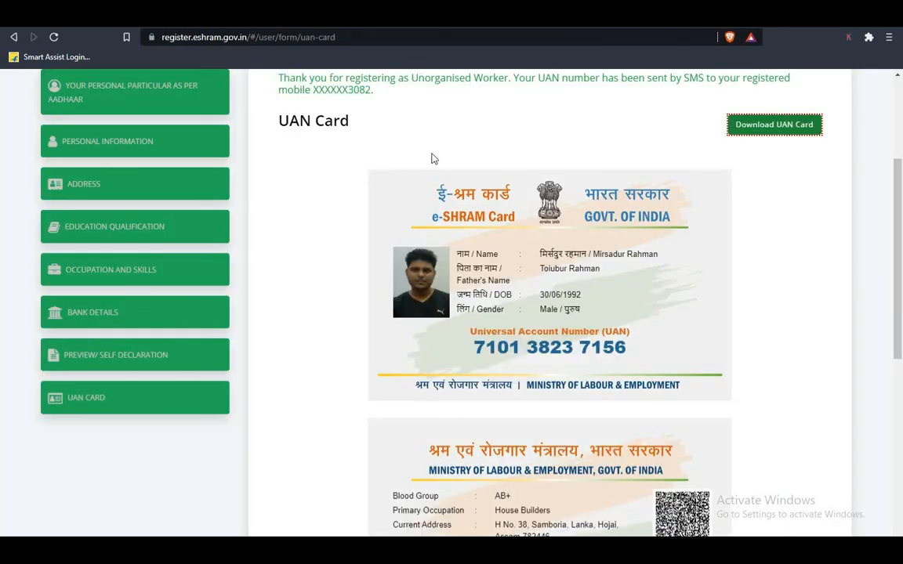
scroll(439, 204, up, 3)
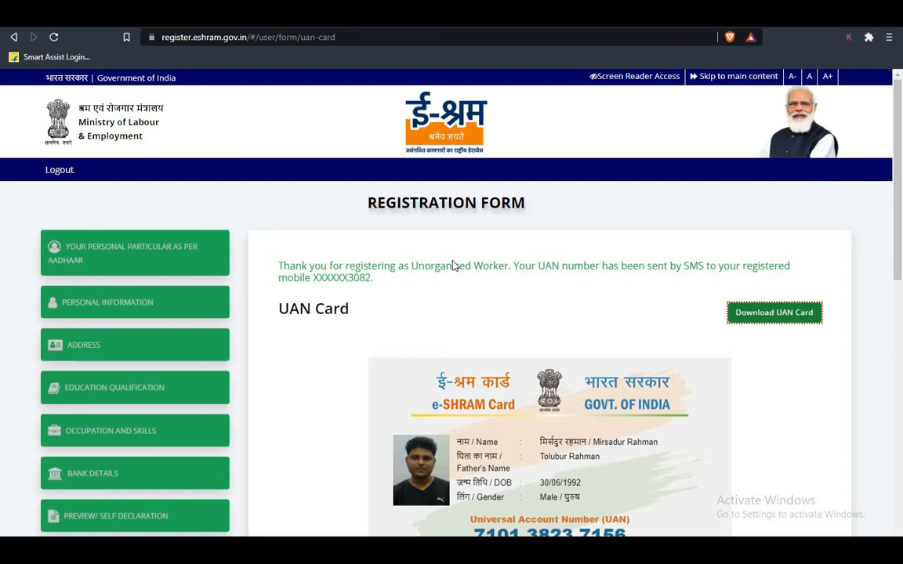
scroll(453, 265, down, 2)
scroll(453, 266, up, 2)
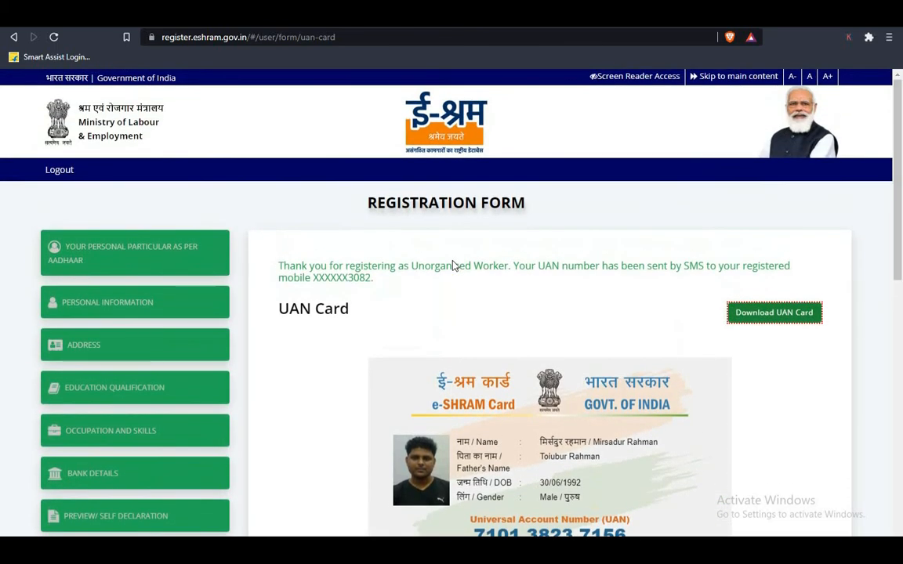